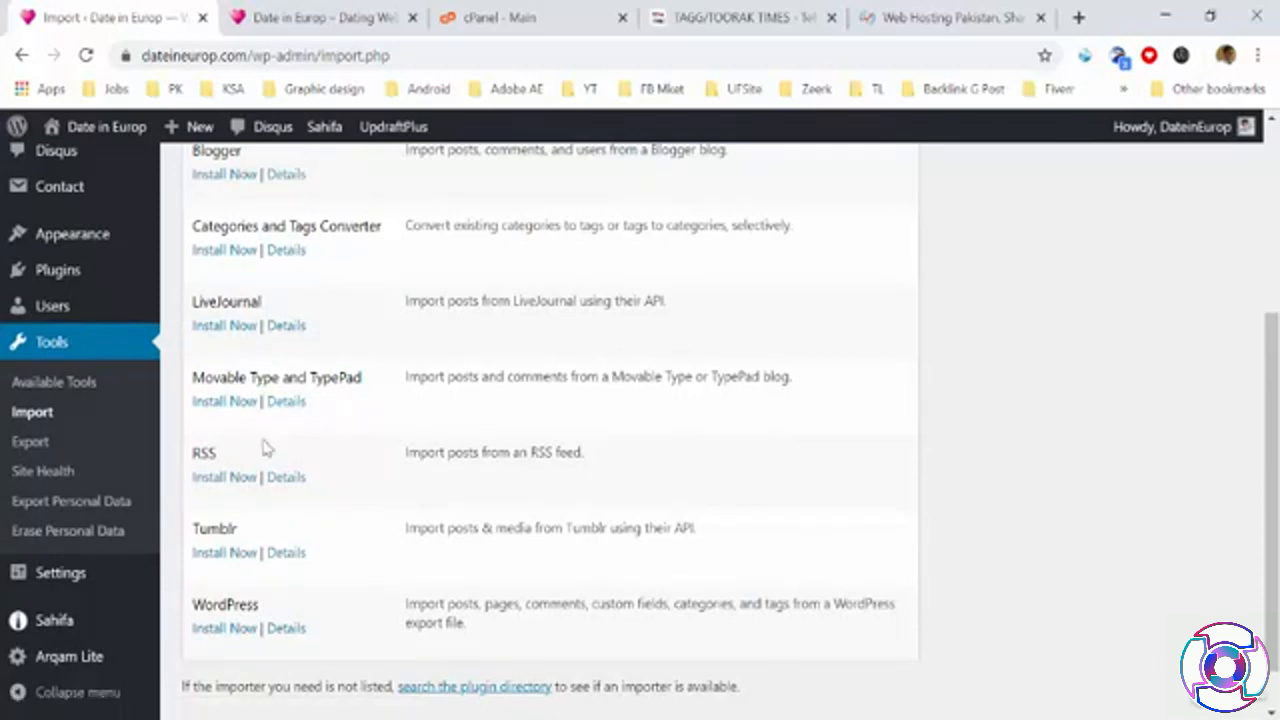
# Export all of the site's content and download the XML export file
pyautogui.scroll(-1, 268, 445)
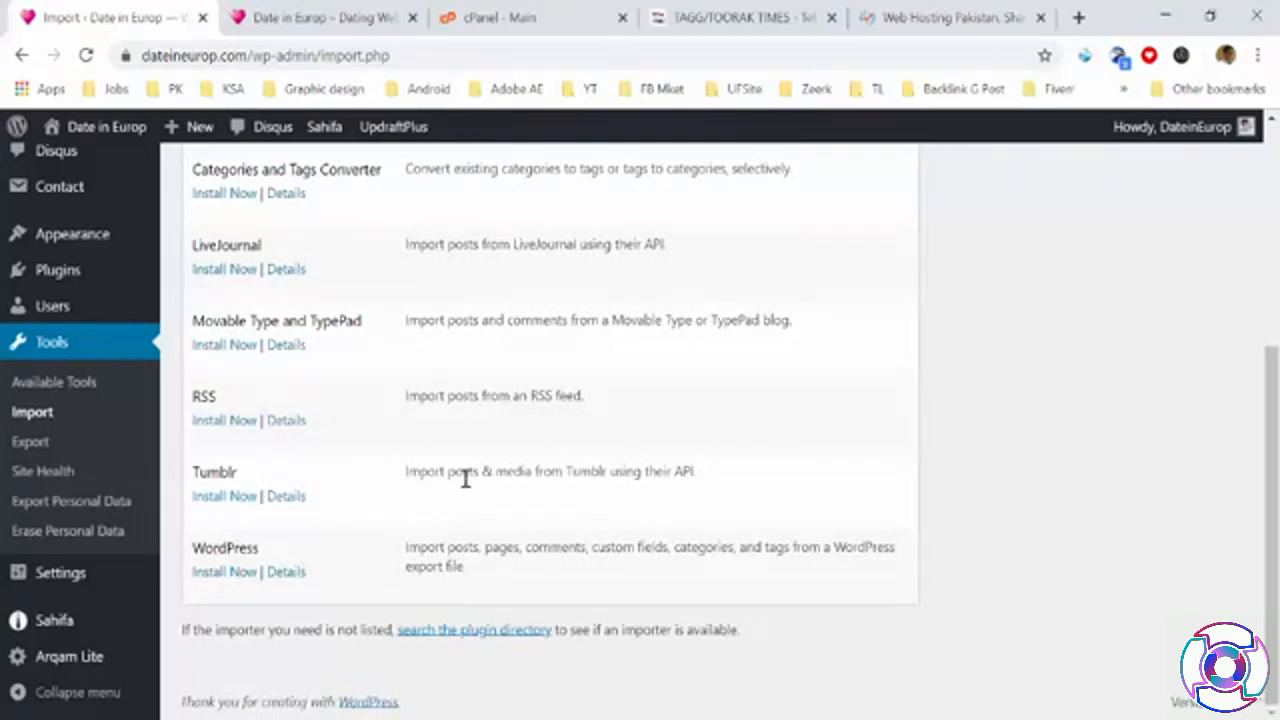
pyautogui.click(42, 443)
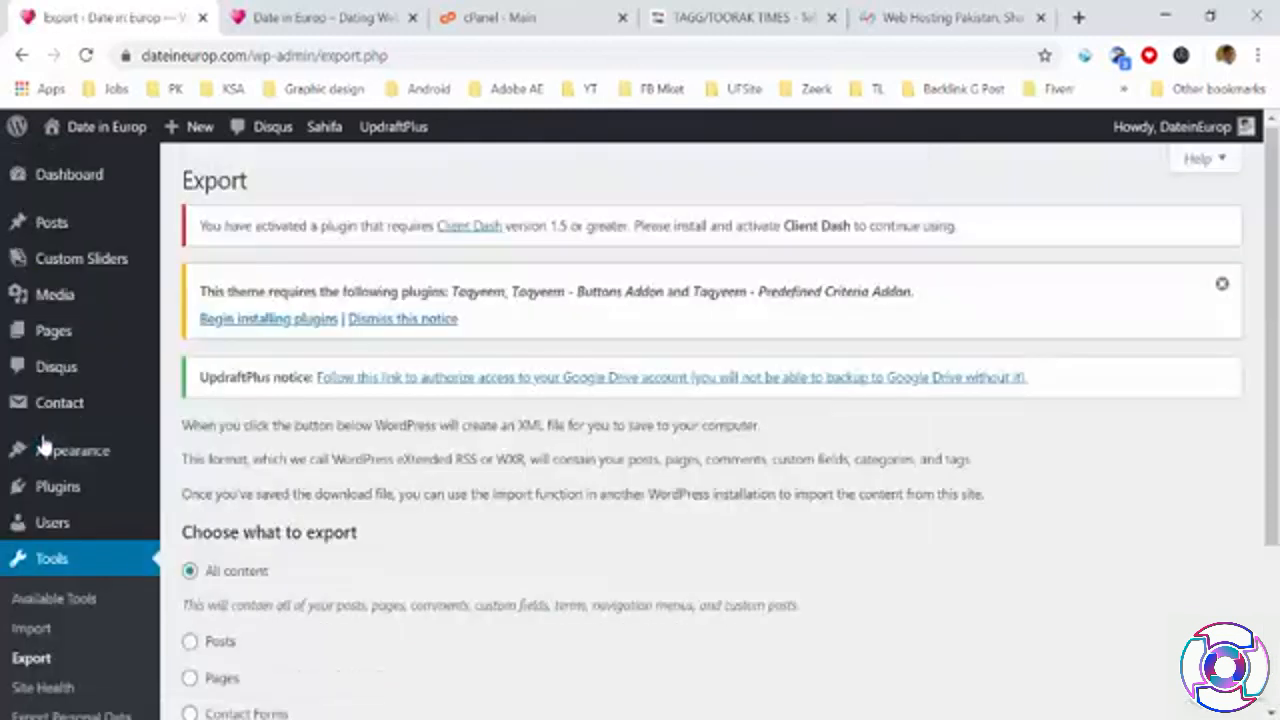
pyautogui.scroll(-2, 210, 600)
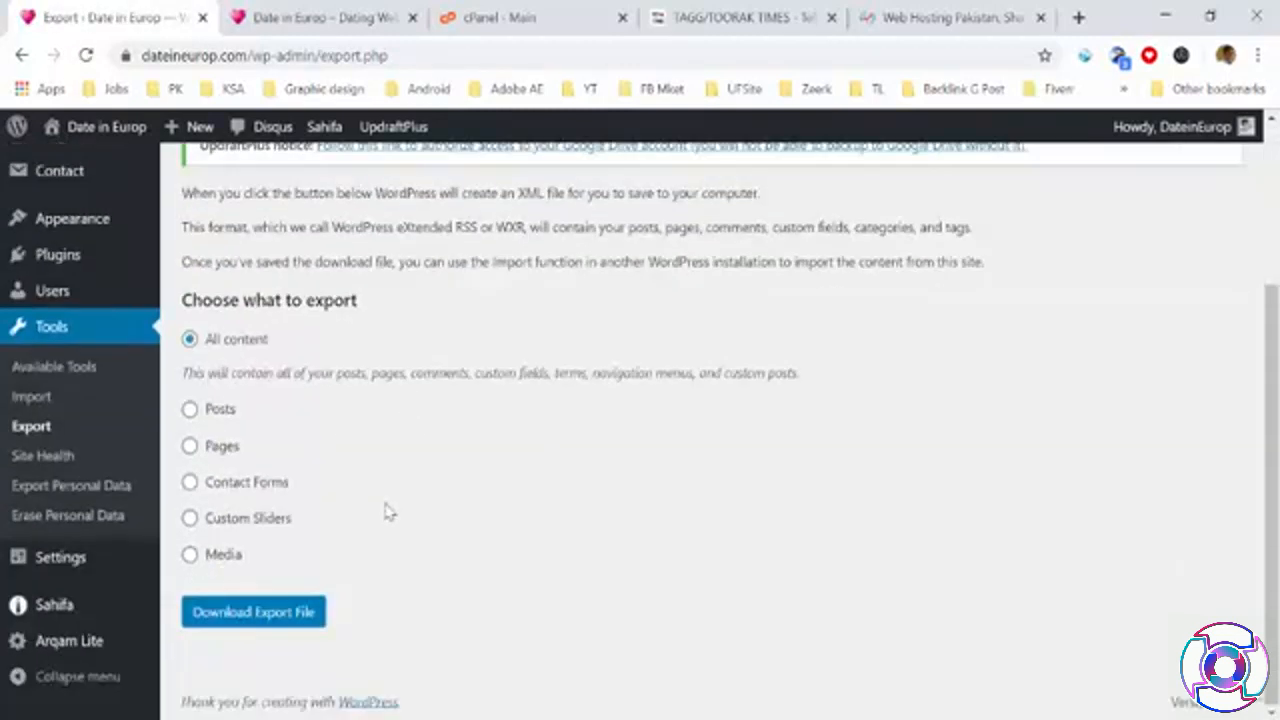
pyautogui.click(243, 628)
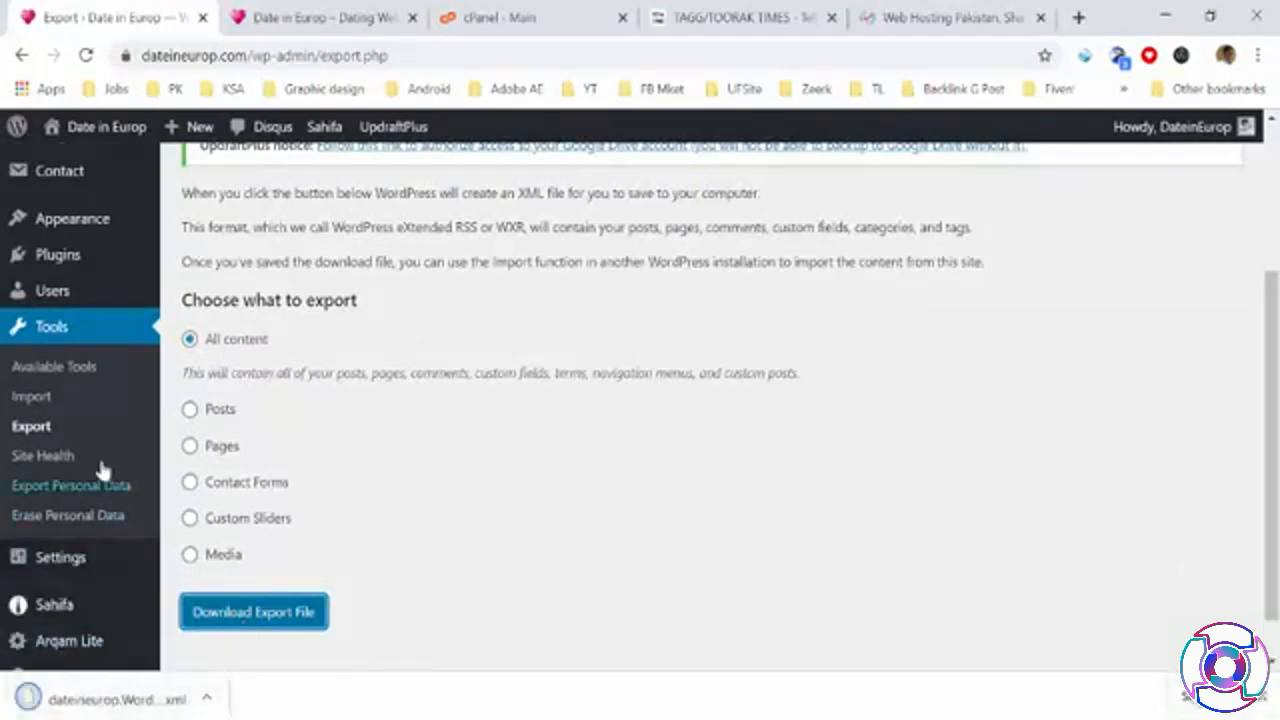
# Install the WordPress importer from the list of import systems and run it
pyautogui.click(45, 400)
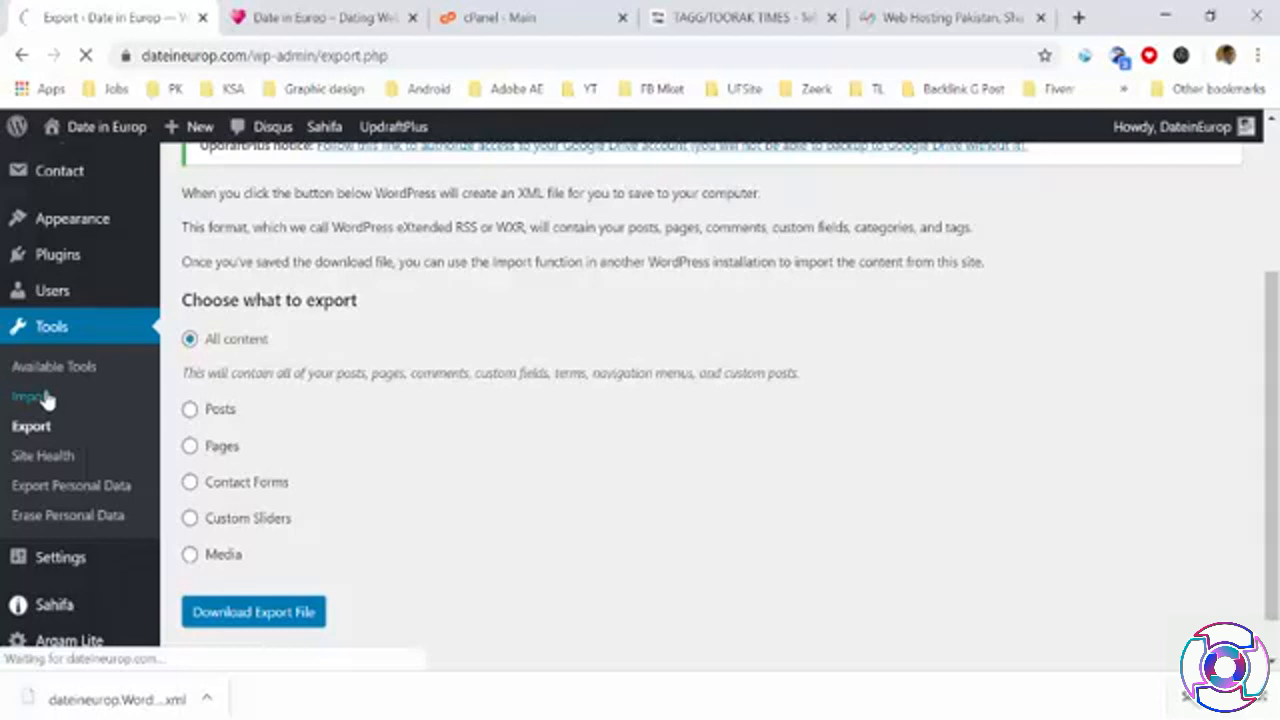
pyautogui.scroll(-5, 313, 380)
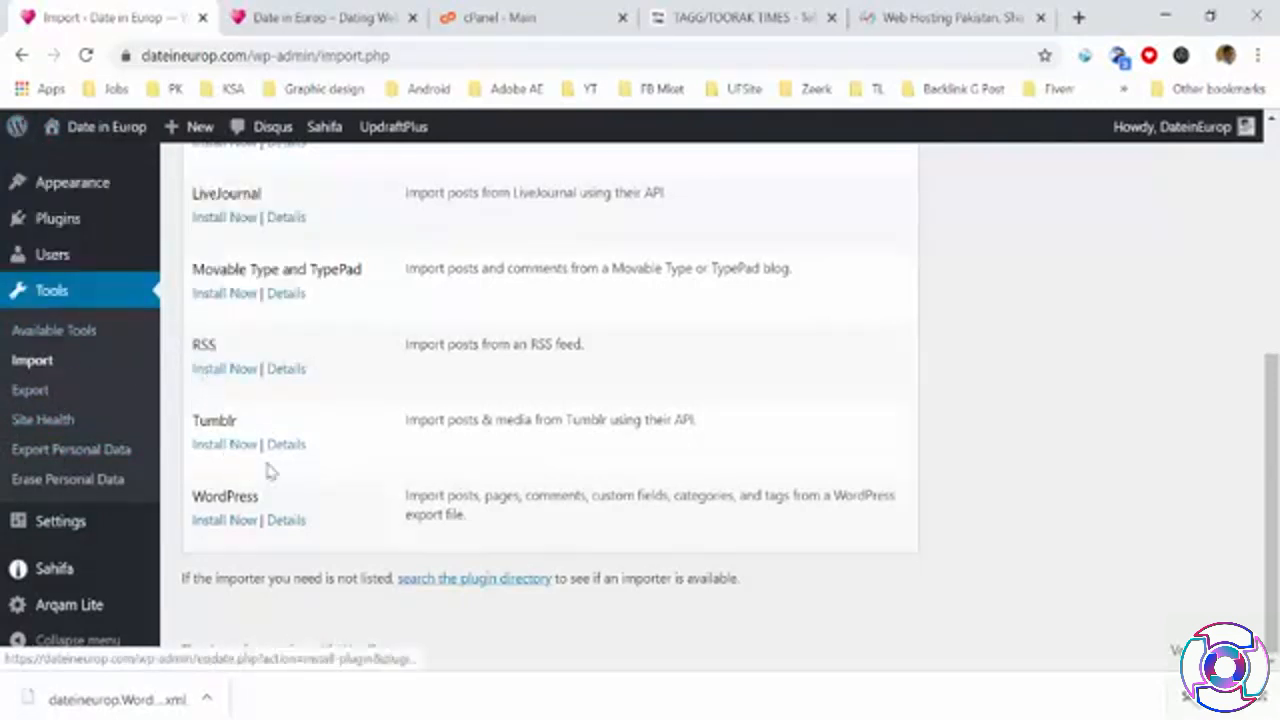
pyautogui.scroll(3, 231, 457)
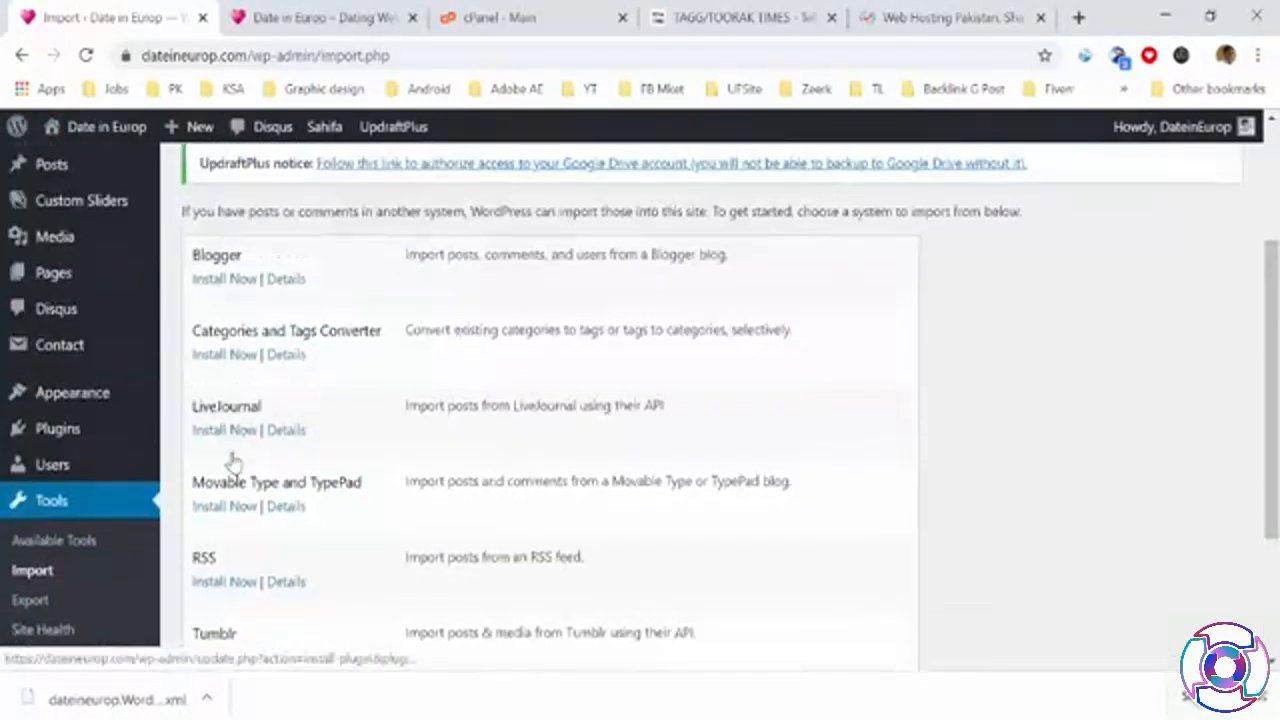
pyautogui.scroll(-3, 300, 414)
pyautogui.click(208, 528)
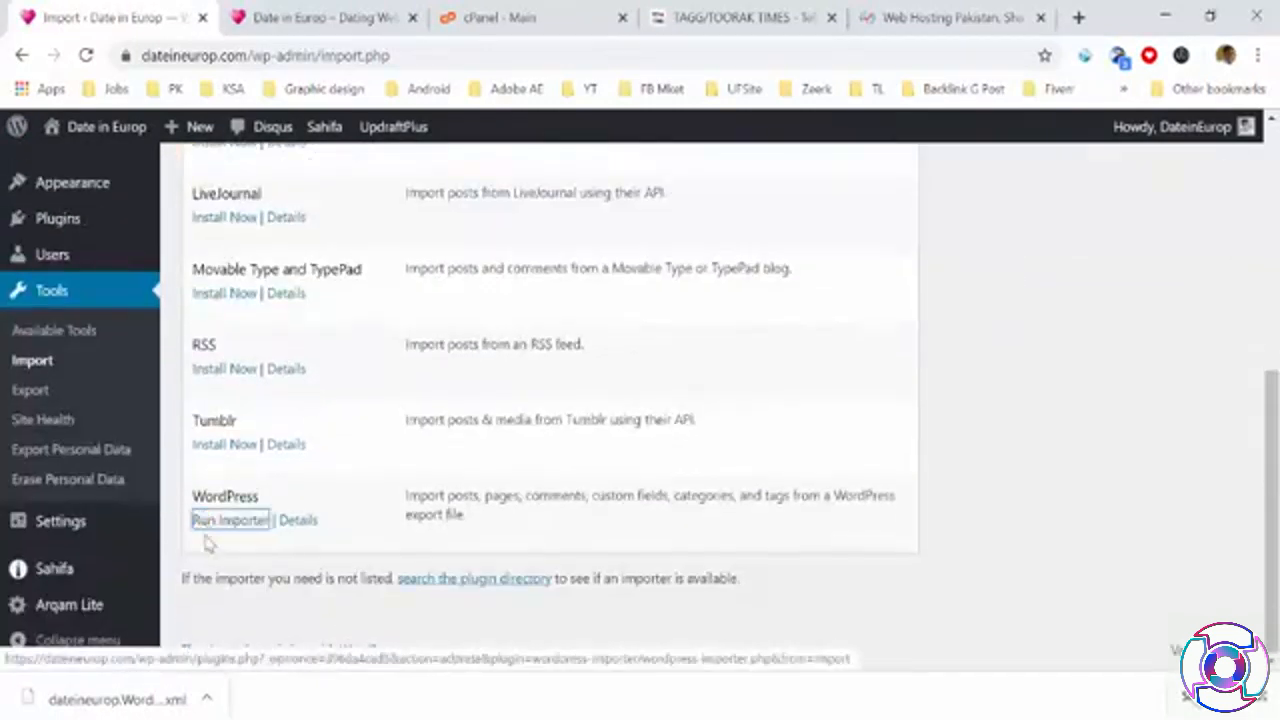
pyautogui.click(244, 522)
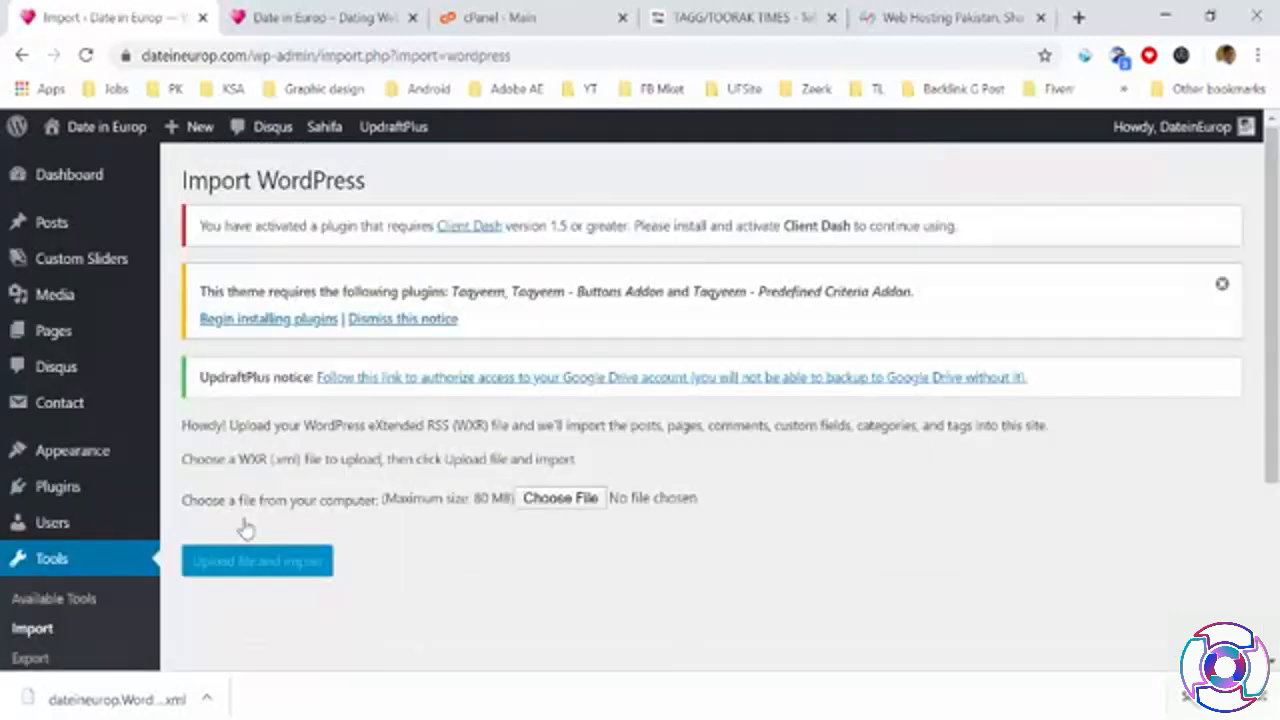
# Choose the exported dateineurop XML file from the Downloads folder and upload it for import
pyautogui.click(572, 498)
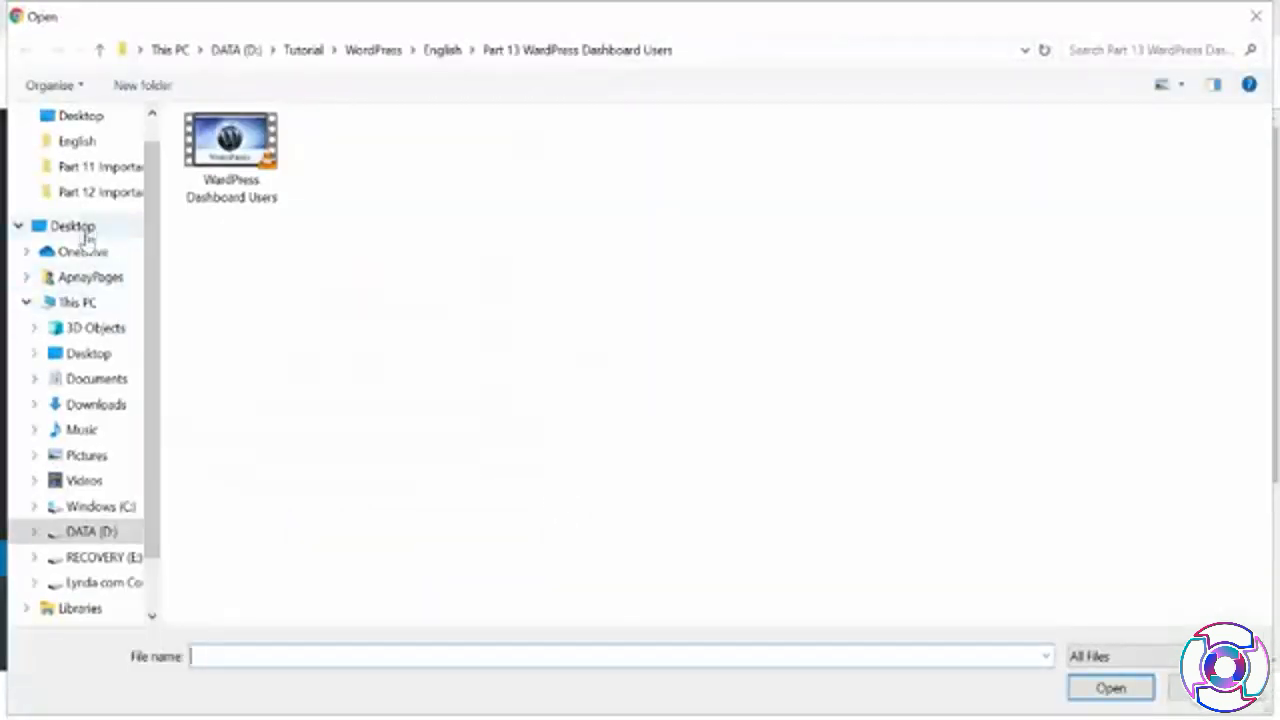
pyautogui.click(97, 405)
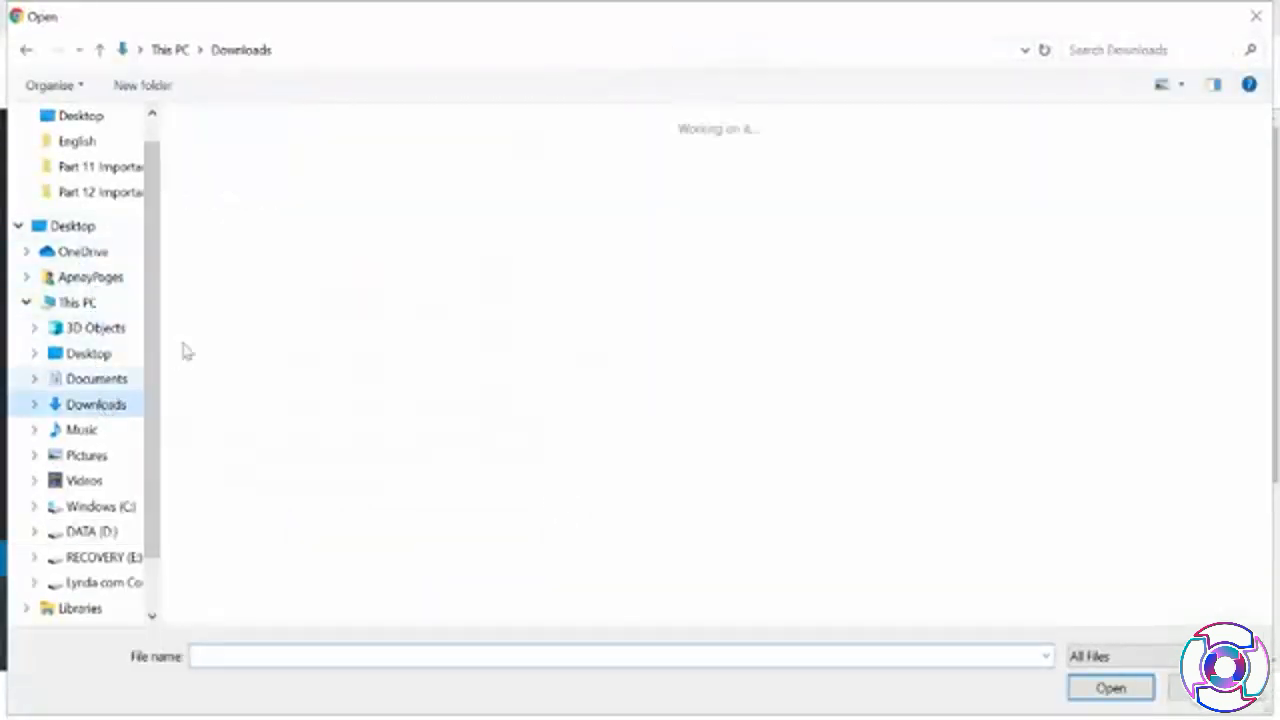
pyautogui.doubleClick(240, 229)
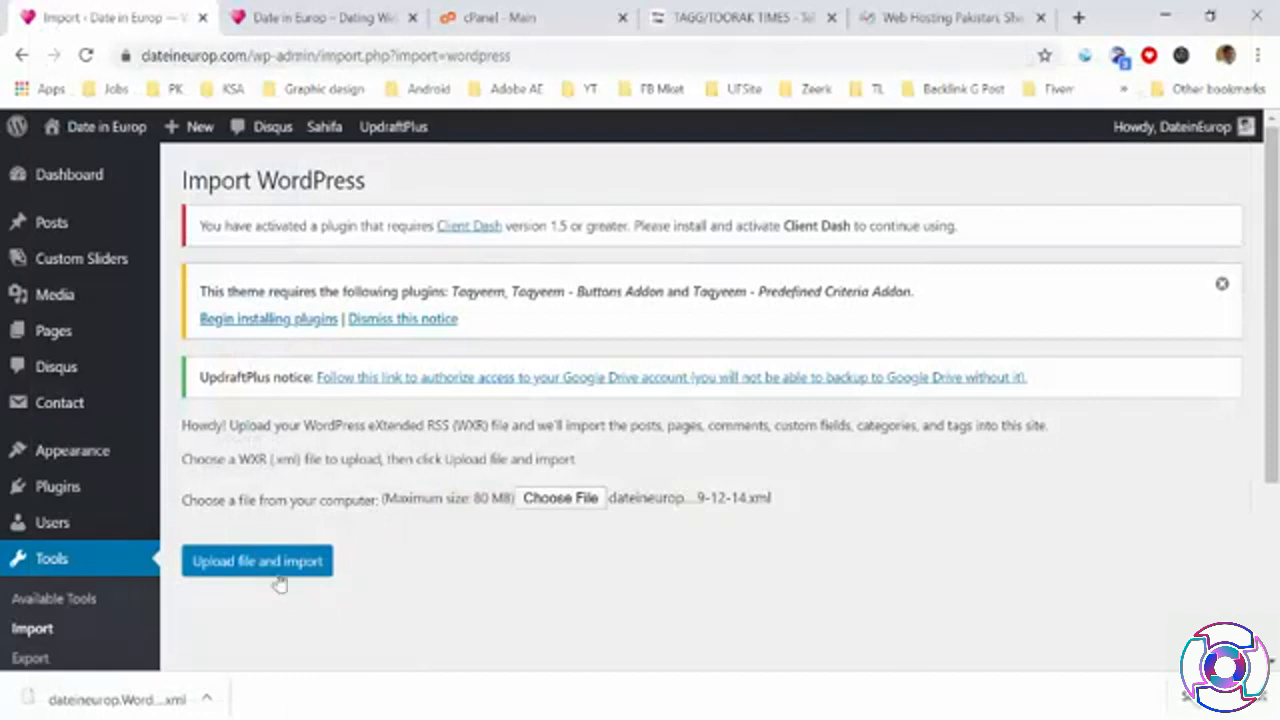
pyautogui.click(278, 572)
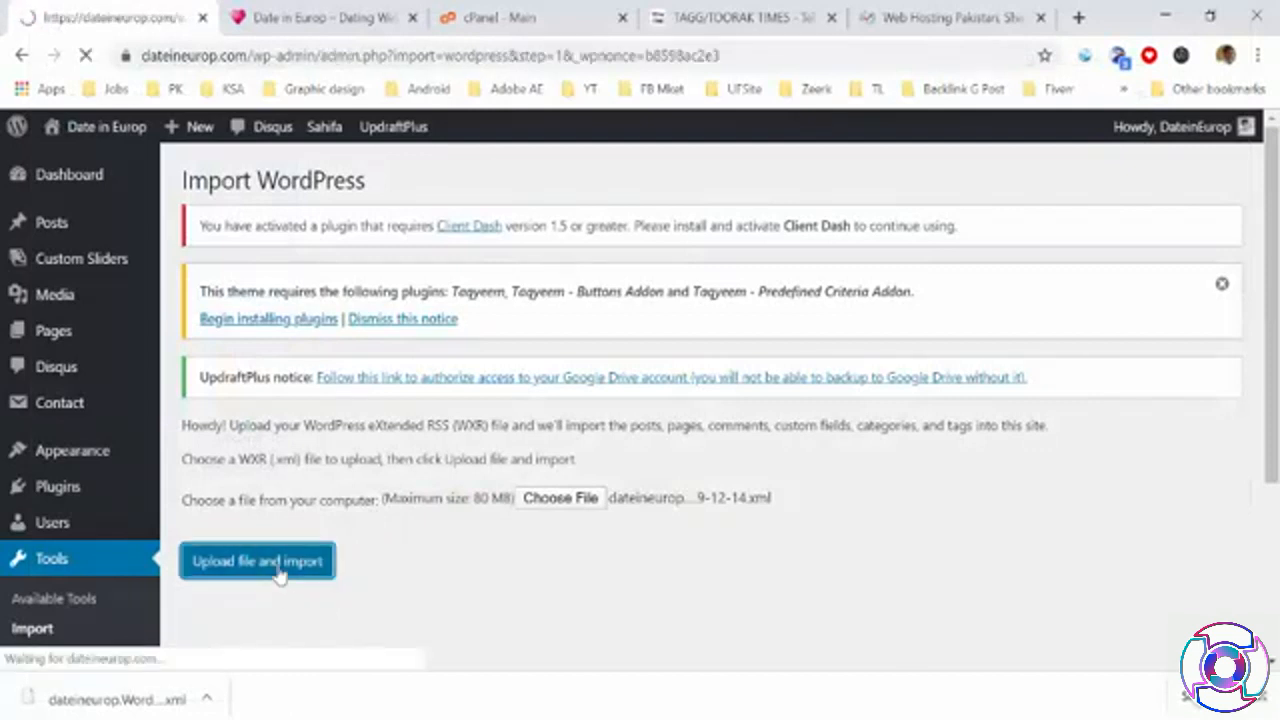
# Assign the imported posts to the second existing user, include file attachments in the import, and submit it
pyautogui.scroll(-3, 300, 550)
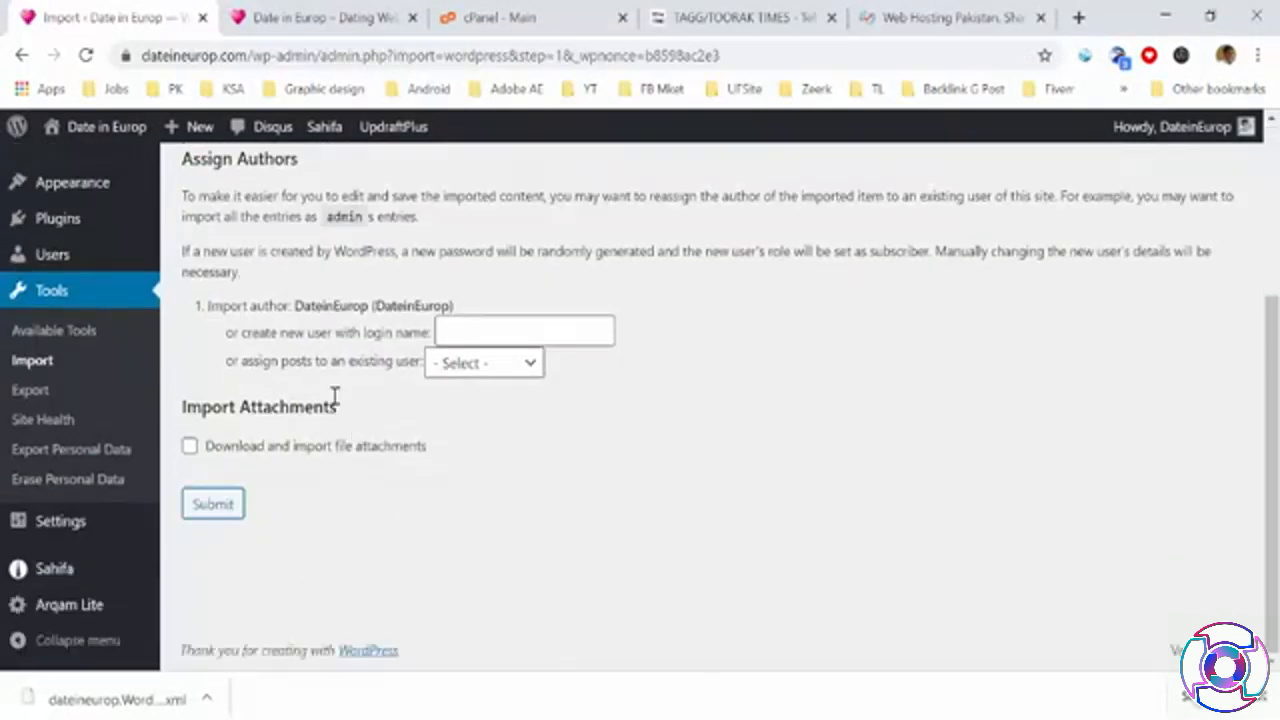
pyautogui.click(493, 337)
pyautogui.click(487, 364)
pyautogui.click(510, 432)
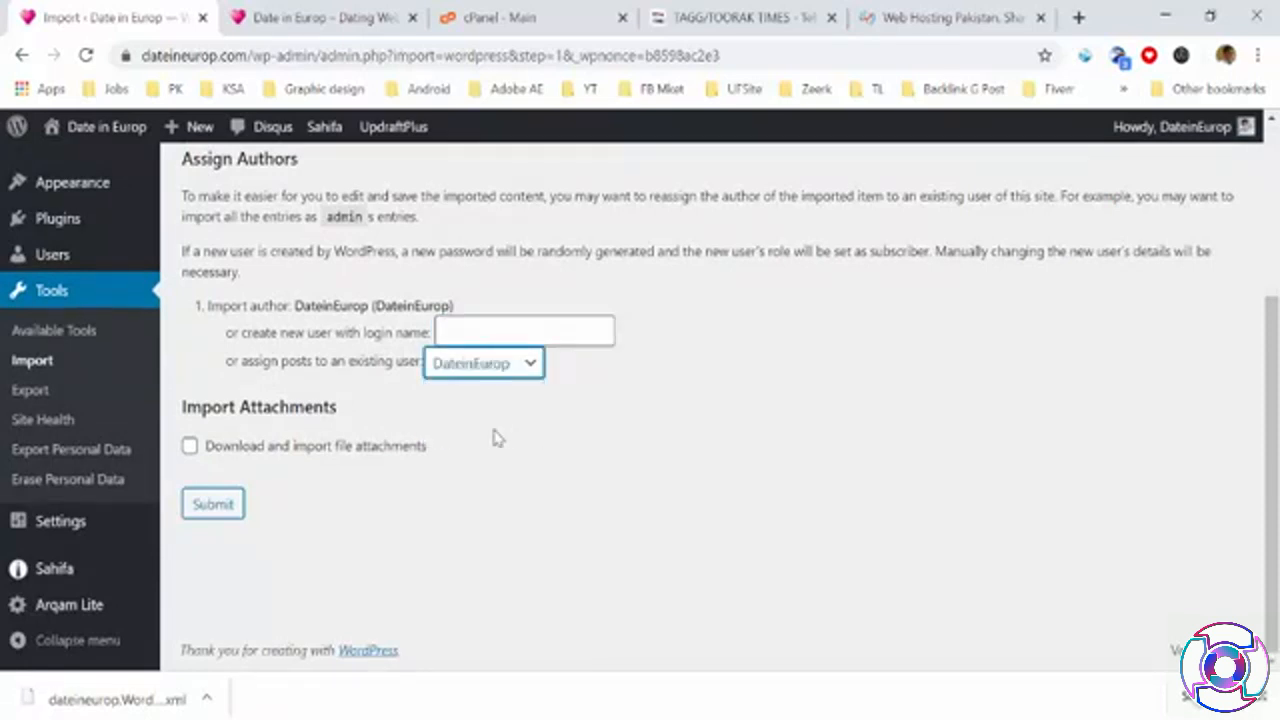
pyautogui.click(484, 364)
pyautogui.click(485, 410)
pyautogui.click(322, 452)
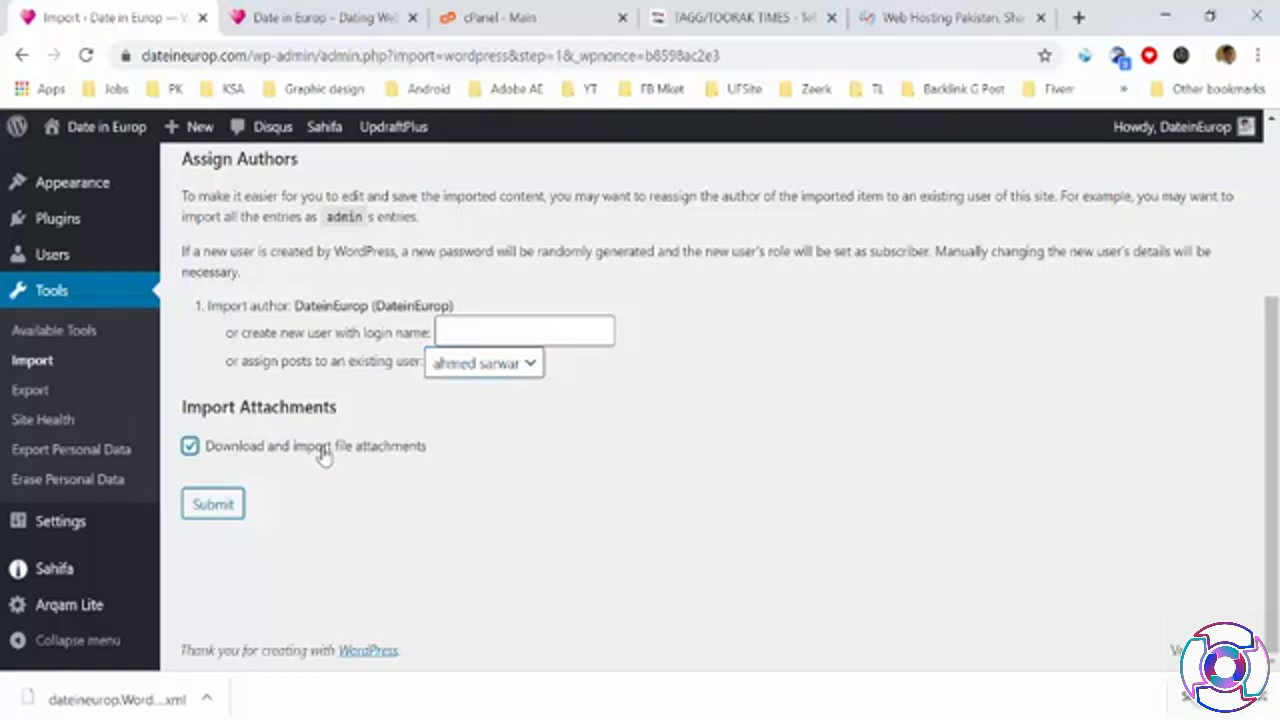
pyautogui.click(208, 505)
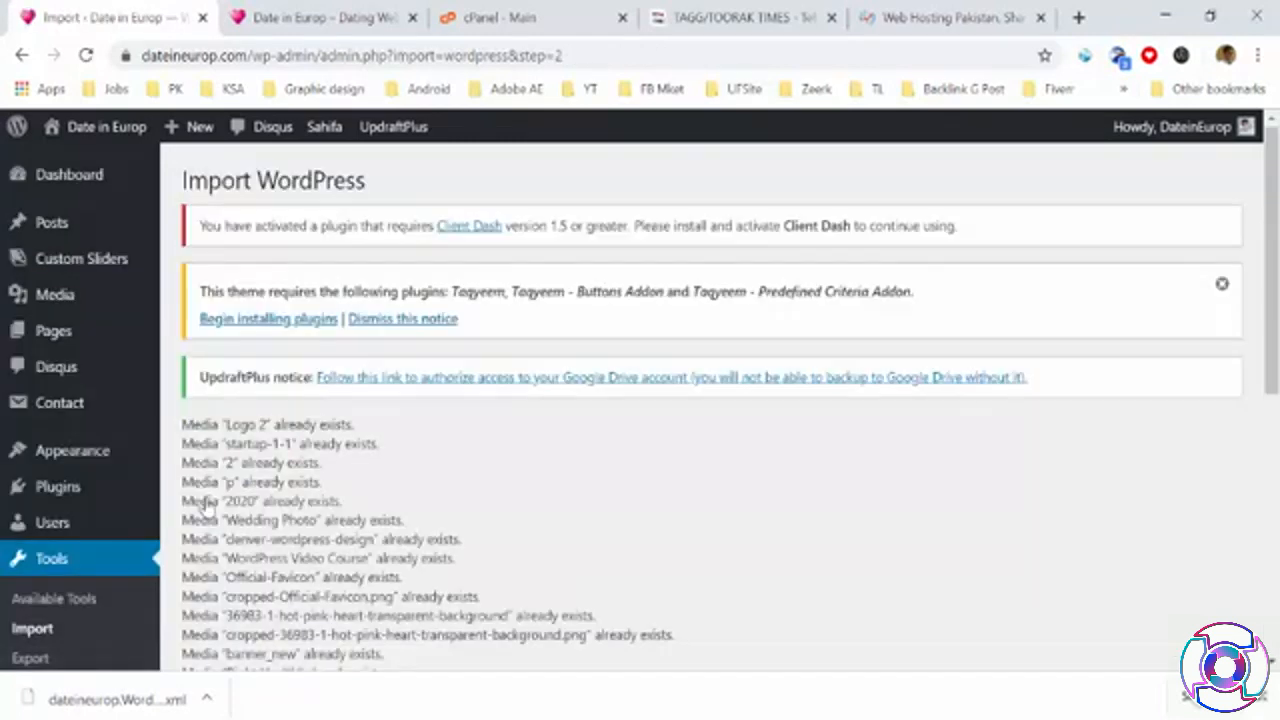
# Review the import results for the media, pages, posts and sliders, dismissing the browser's download bar
pyautogui.scroll(-5, 205, 505)
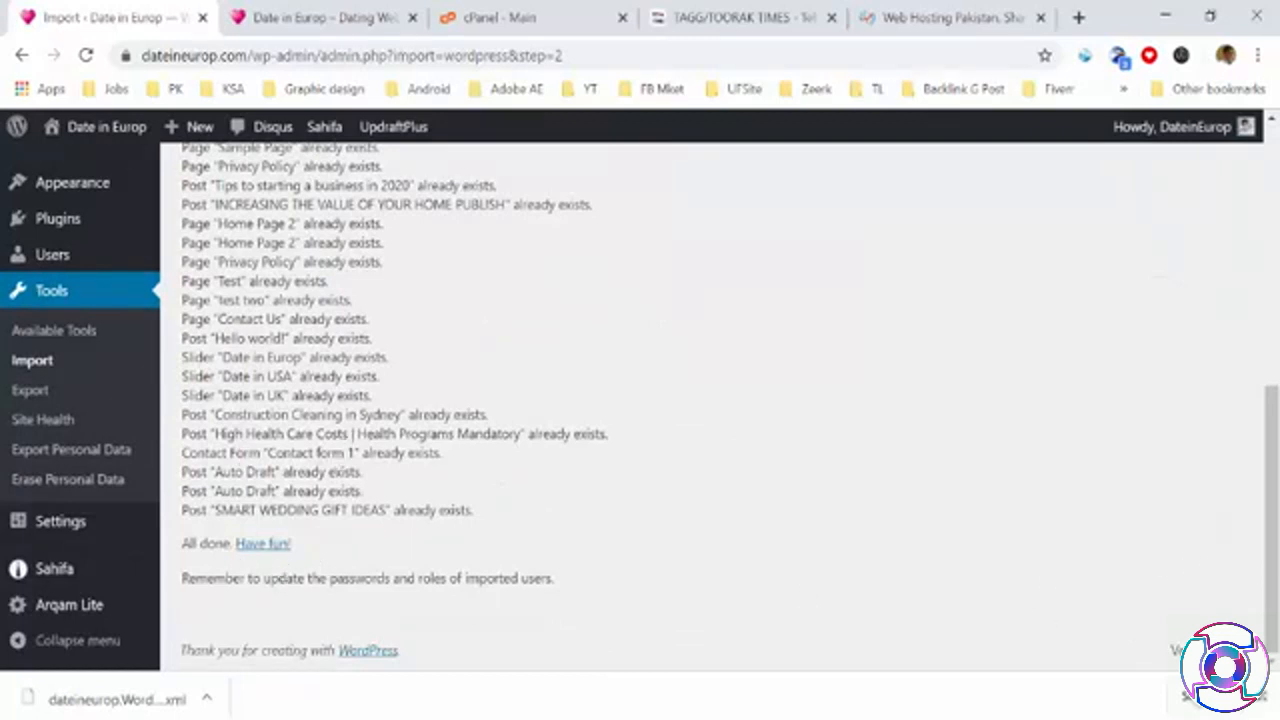
pyautogui.click(1262, 699)
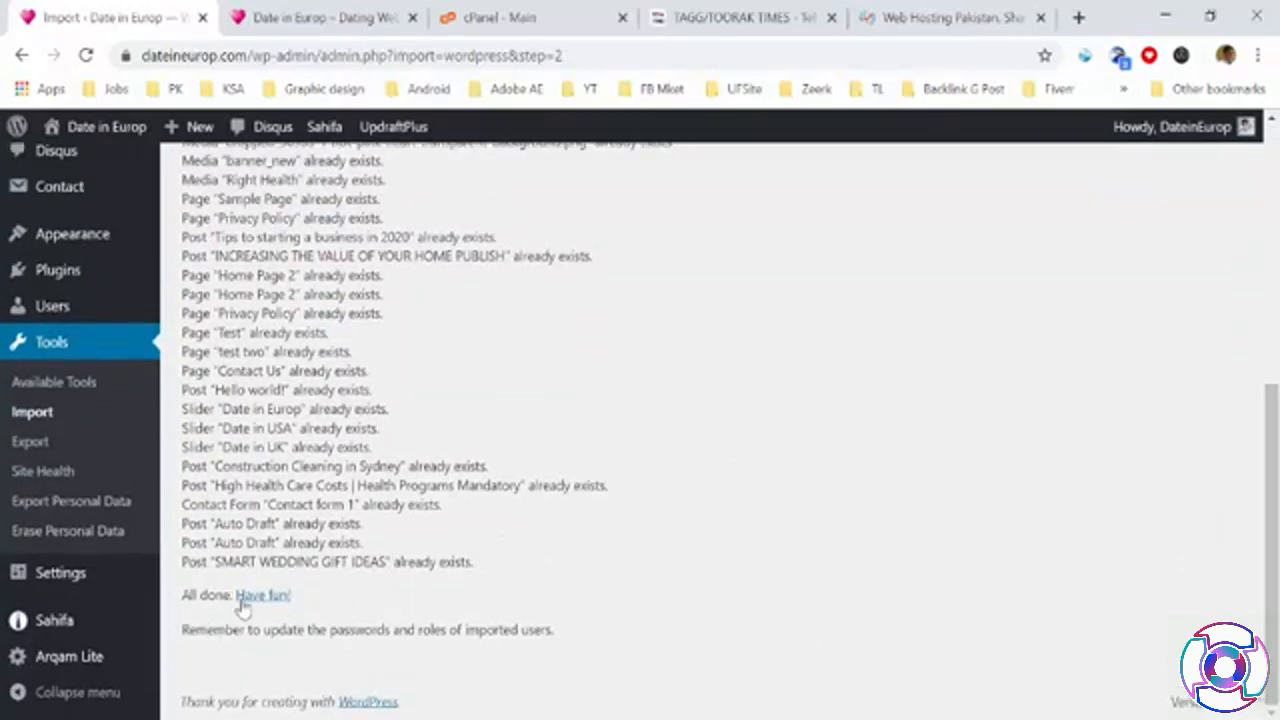
pyautogui.scroll(3, 340, 608)
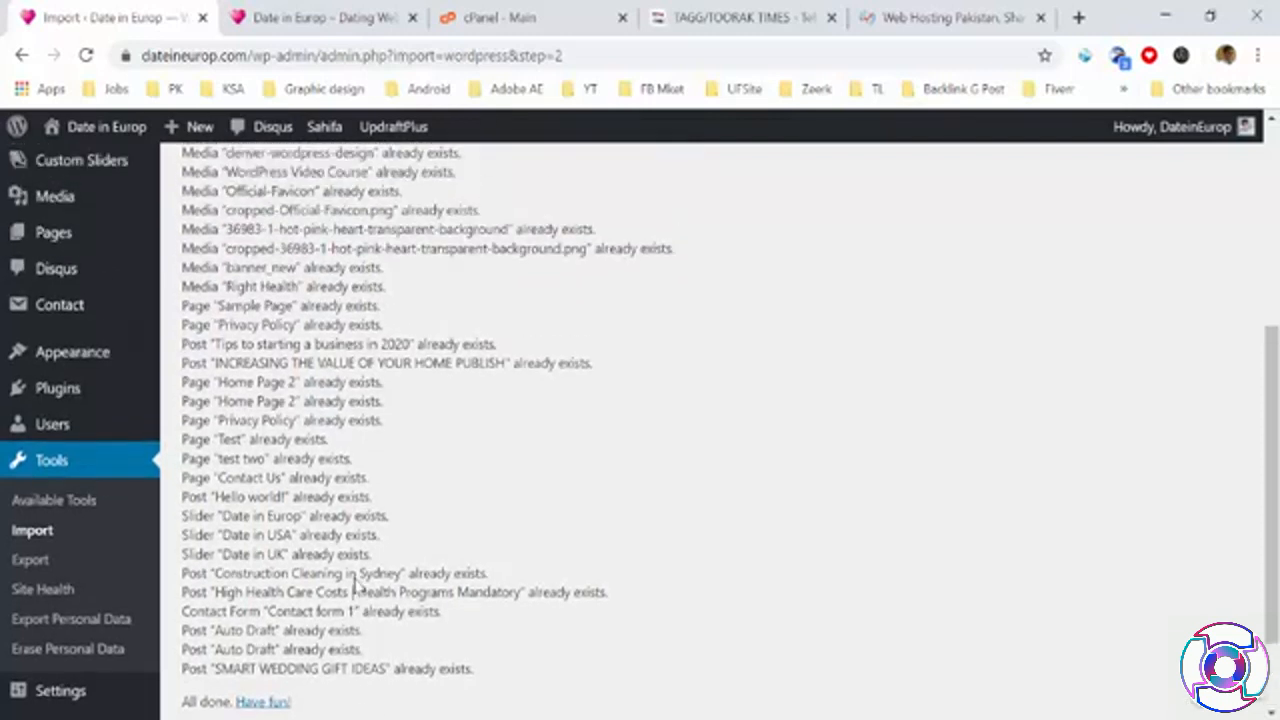
pyautogui.scroll(1, 344, 535)
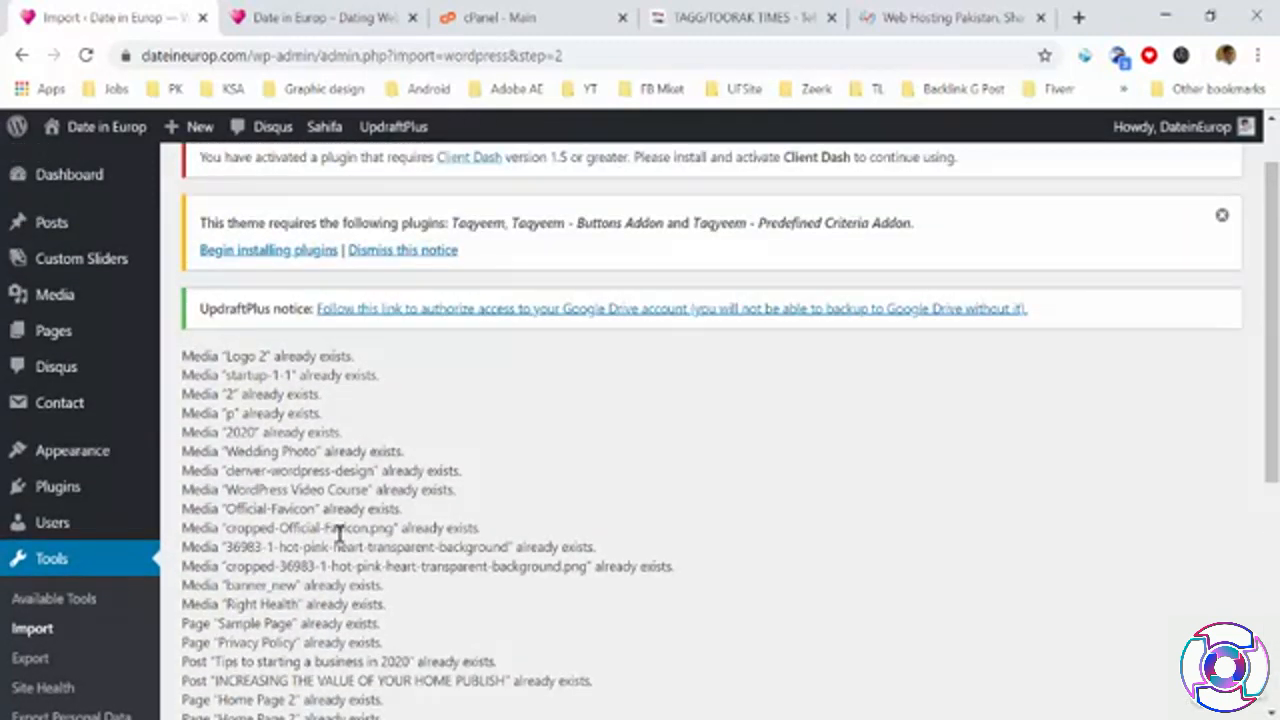
pyautogui.scroll(-4, 340, 535)
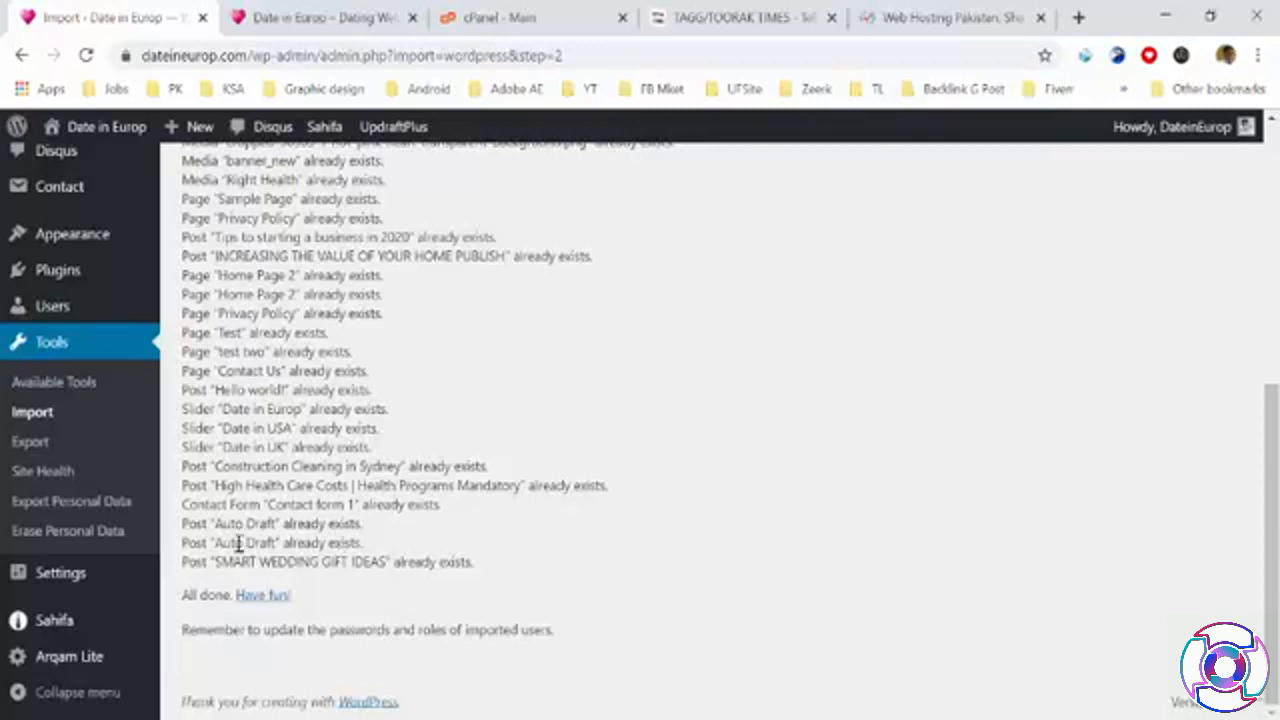
pyautogui.scroll(5, 343, 552)
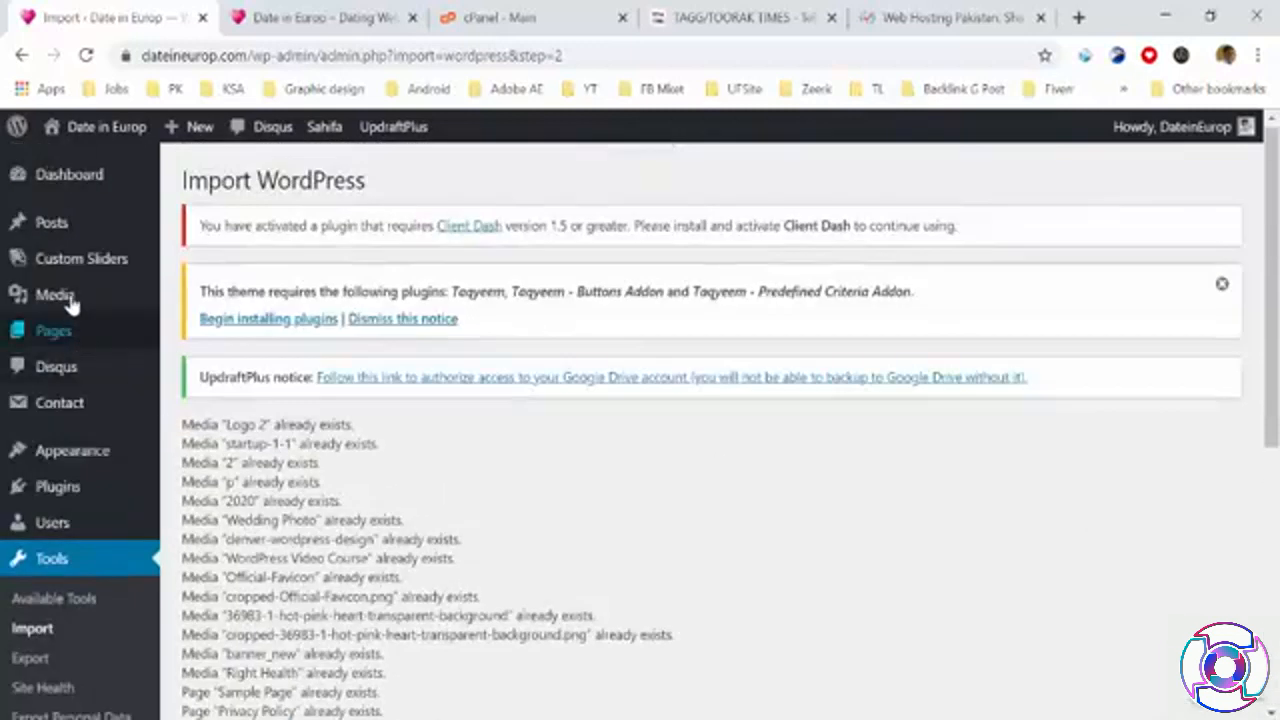
# Check the list of all posts and compare it with the live site's home page
pyautogui.click(80, 222)
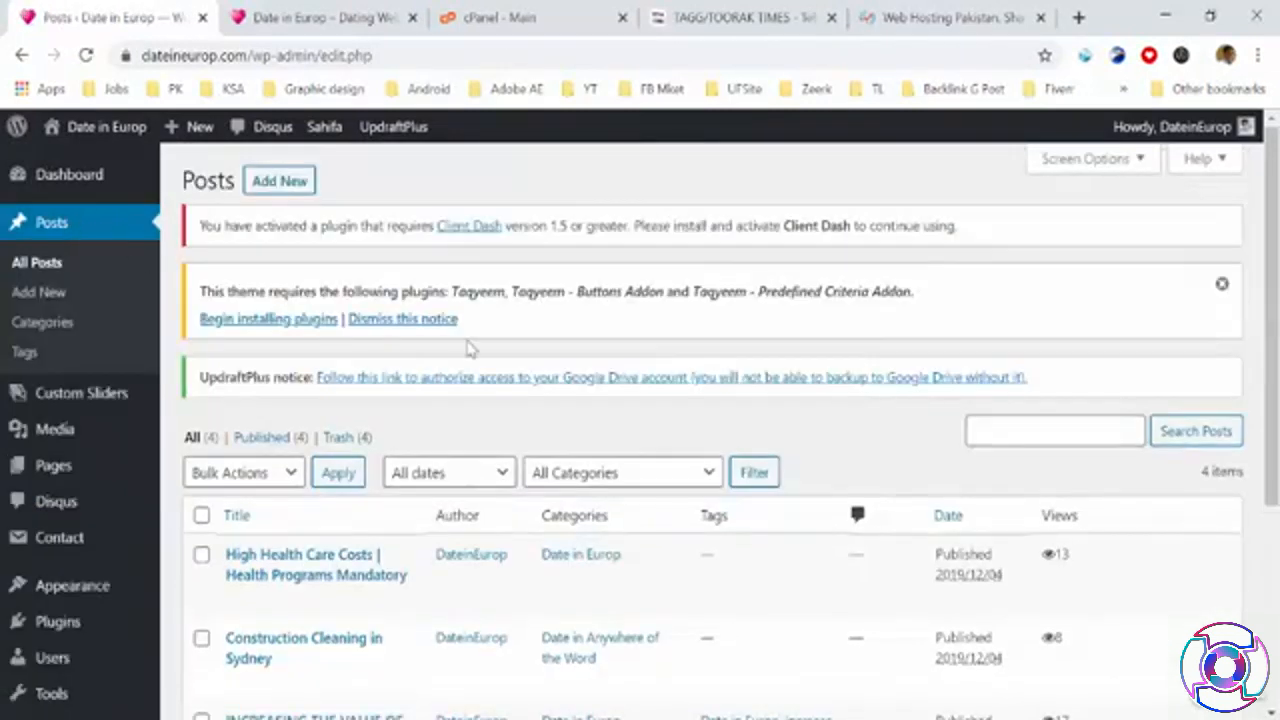
pyautogui.scroll(-3, 288, 478)
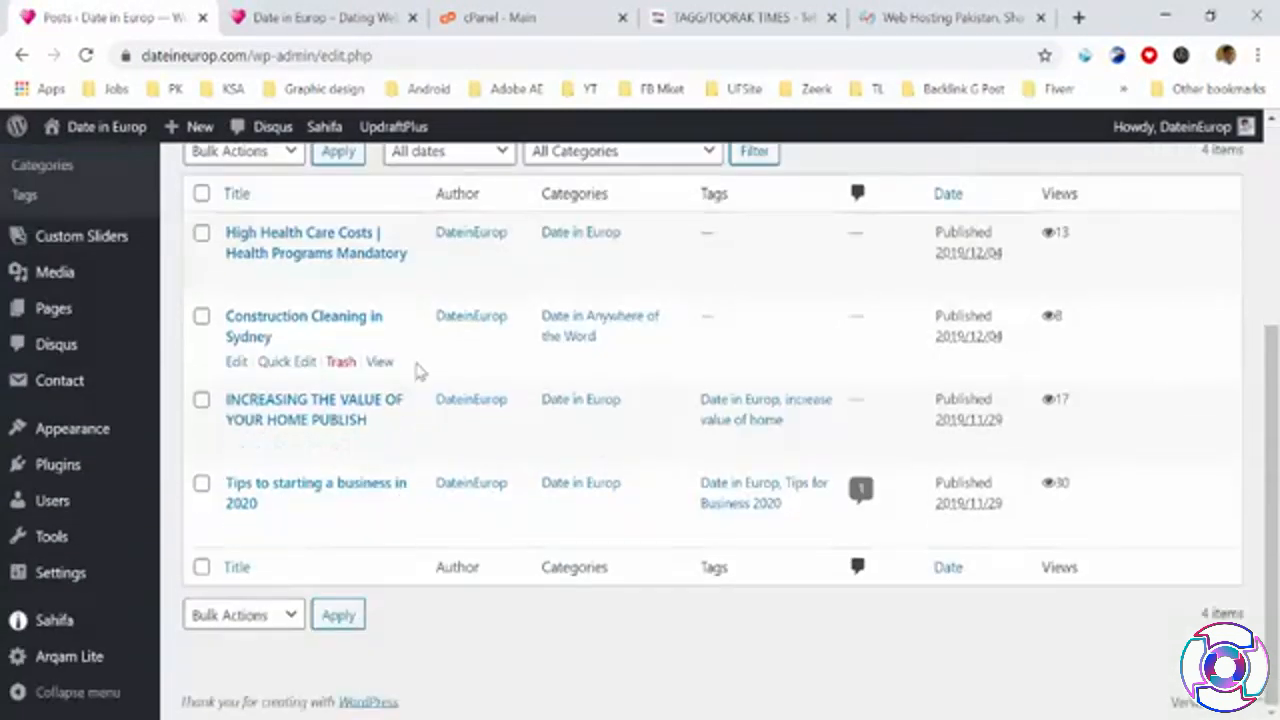
pyautogui.scroll(3, 421, 367)
pyautogui.click(355, 8)
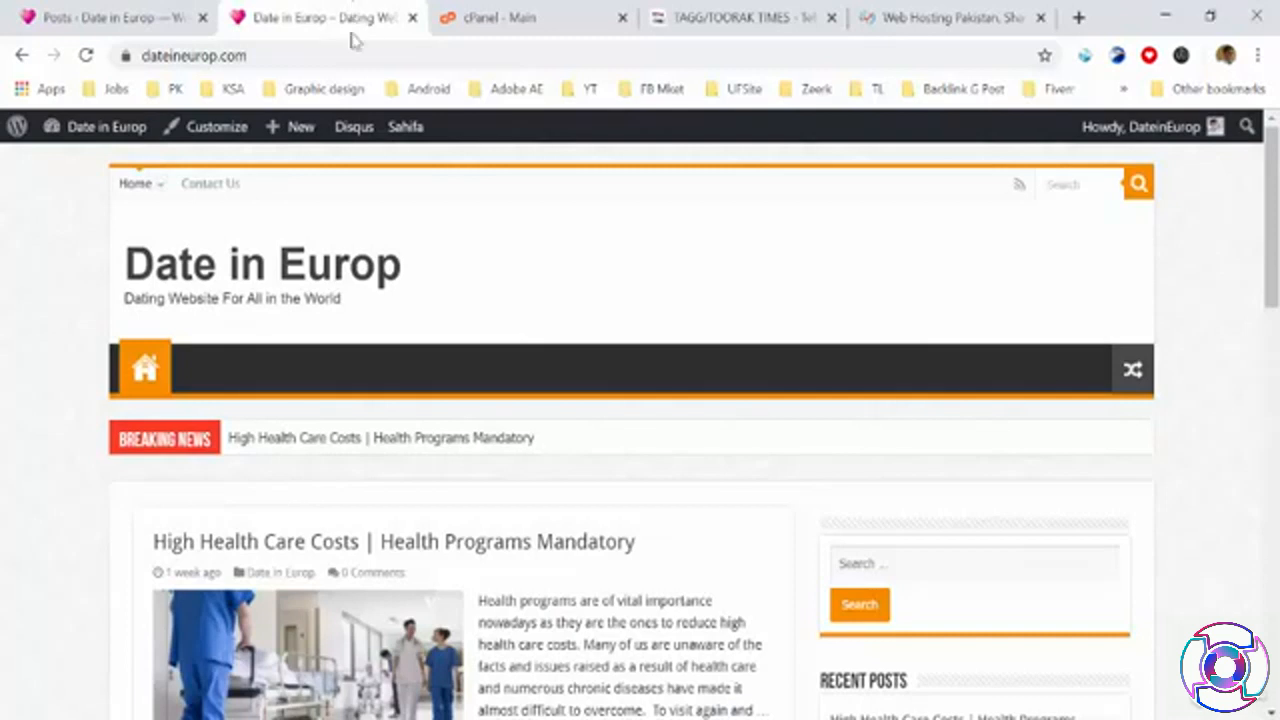
pyautogui.click(295, 51)
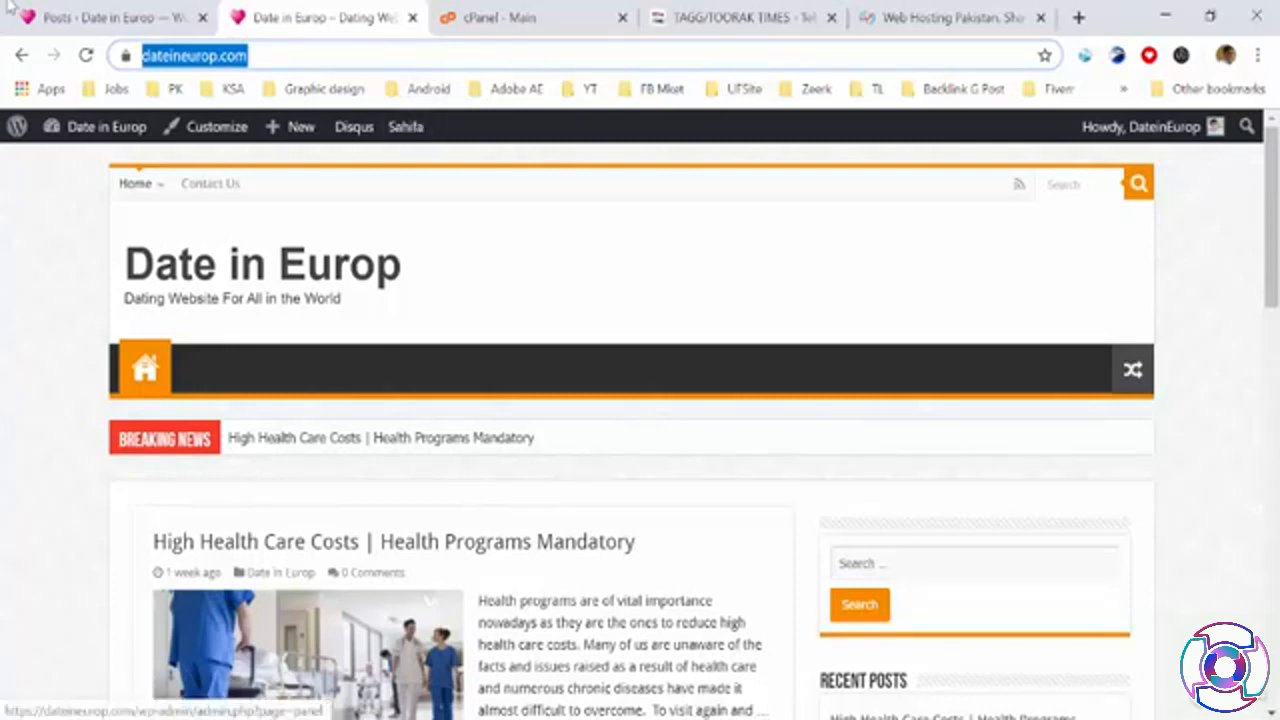
pyautogui.click(143, 10)
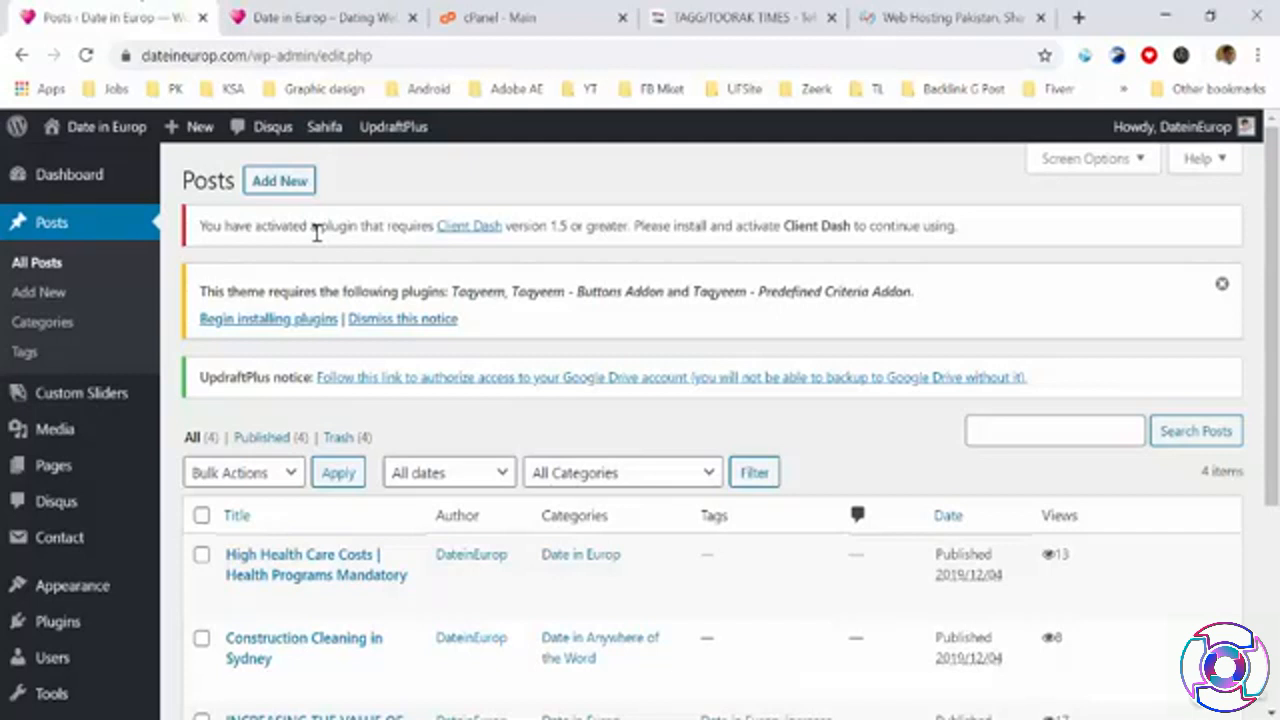
# Open the Site Health status page and view its recommended improvements
pyautogui.scroll(-3, 57, 520)
pyautogui.moveTo(77, 472)
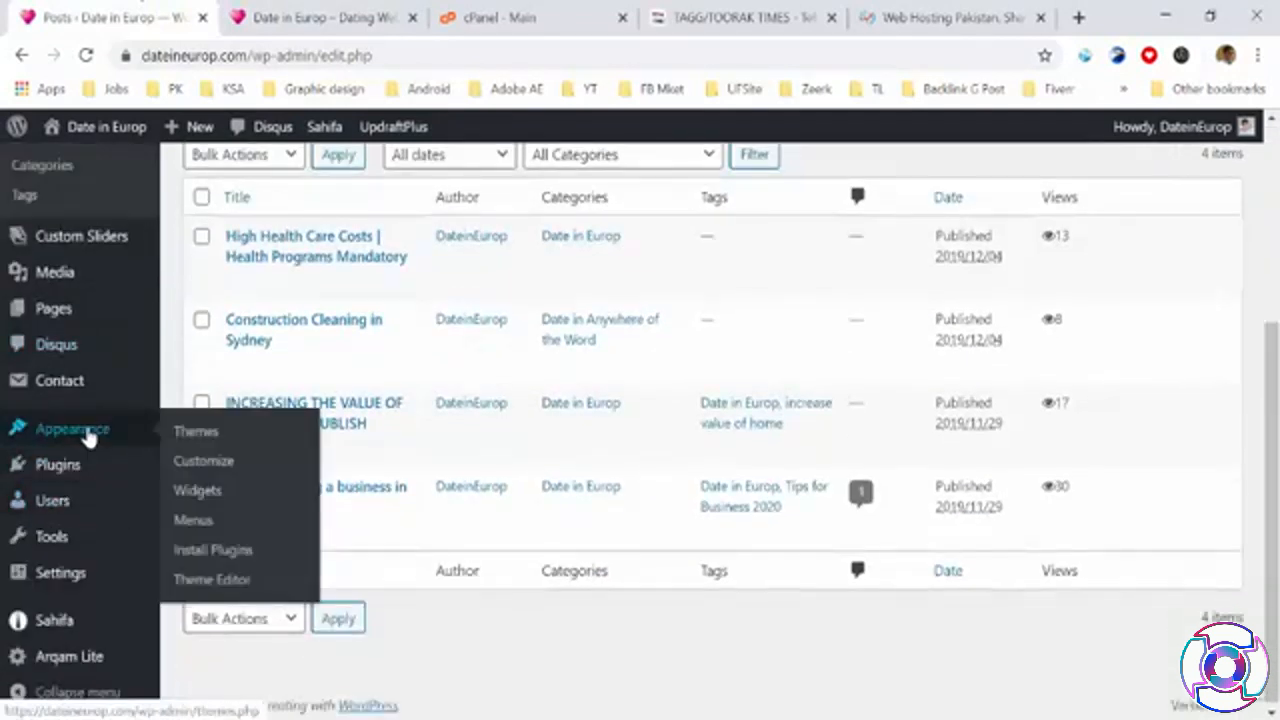
pyautogui.click(58, 536)
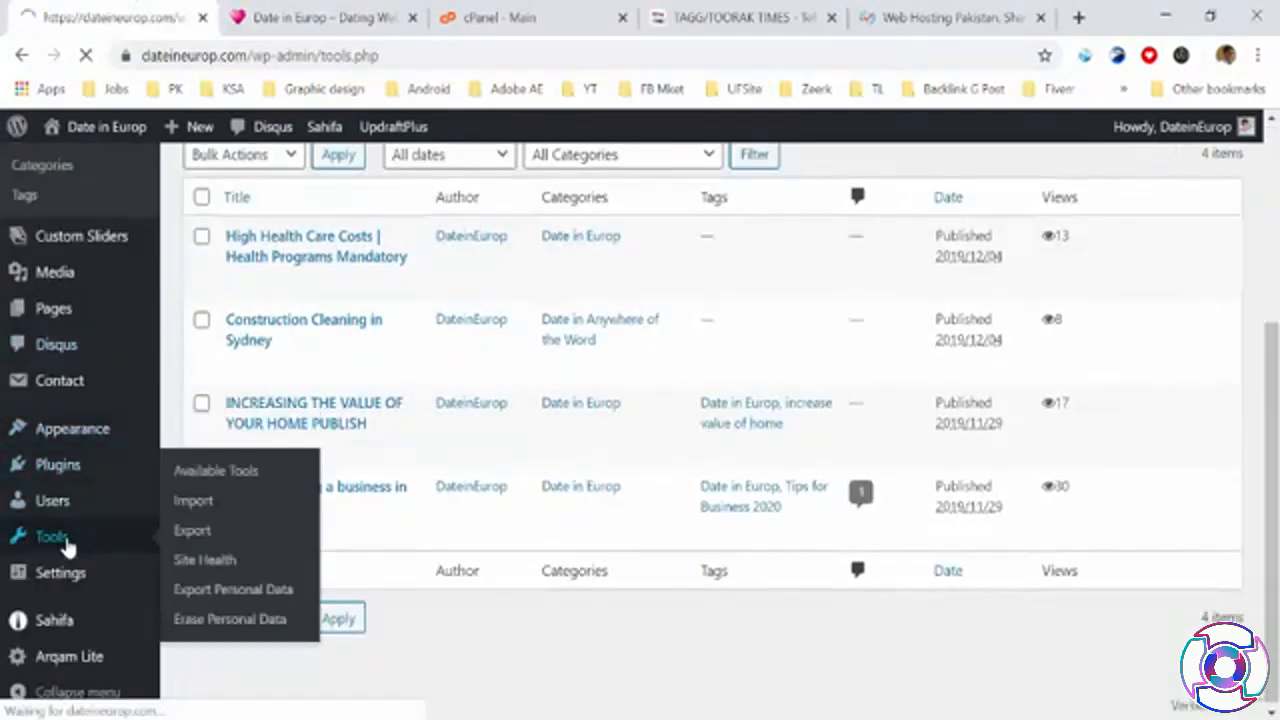
pyautogui.scroll(-2, 67, 548)
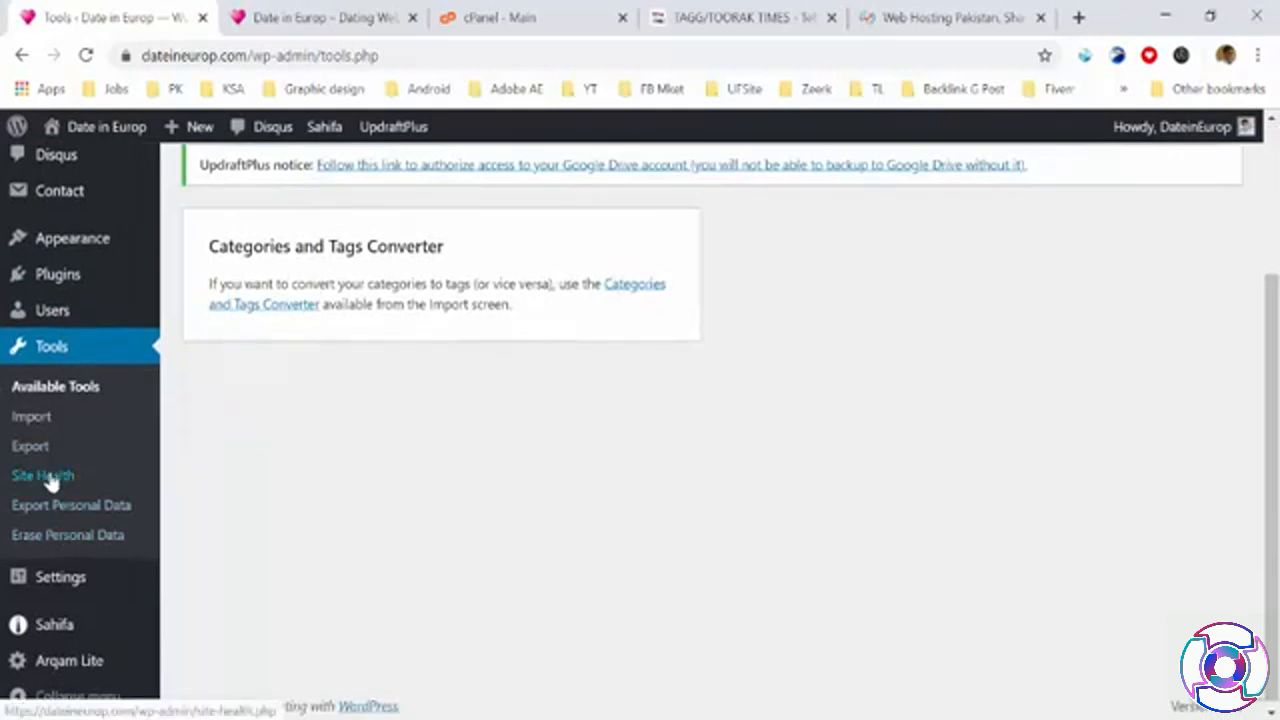
pyautogui.click(48, 476)
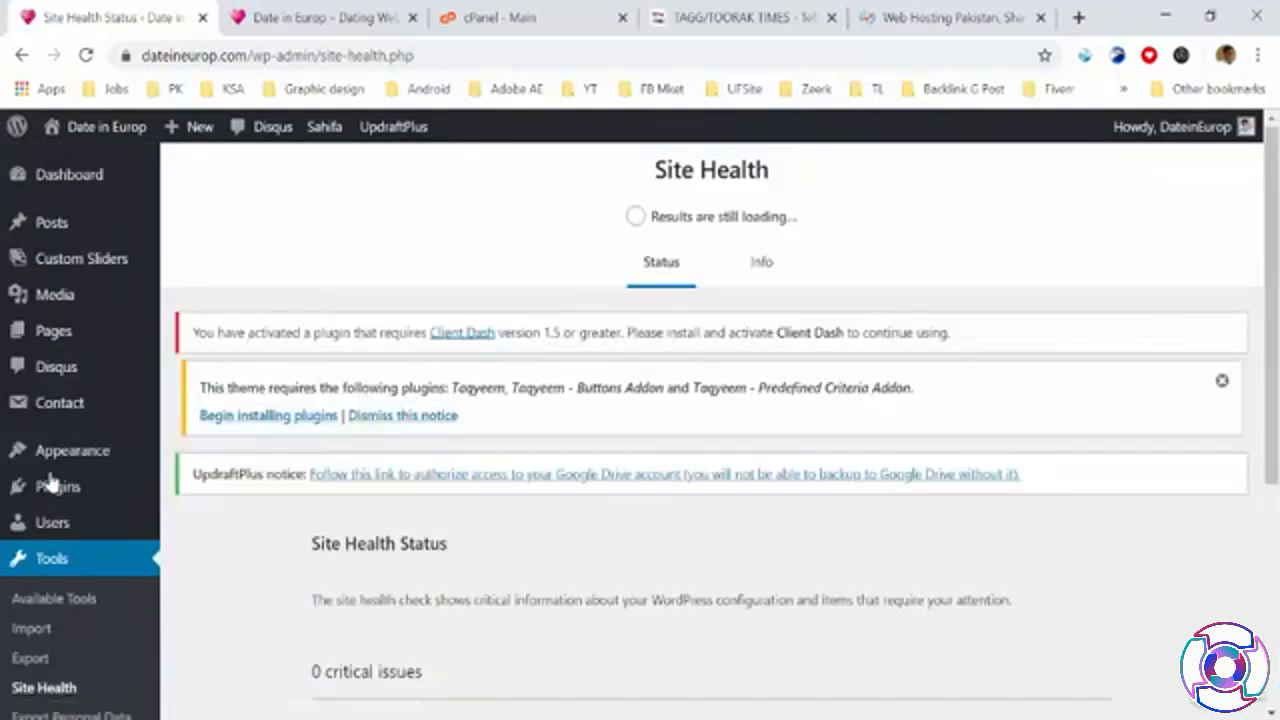
pyautogui.scroll(-3, 777, 457)
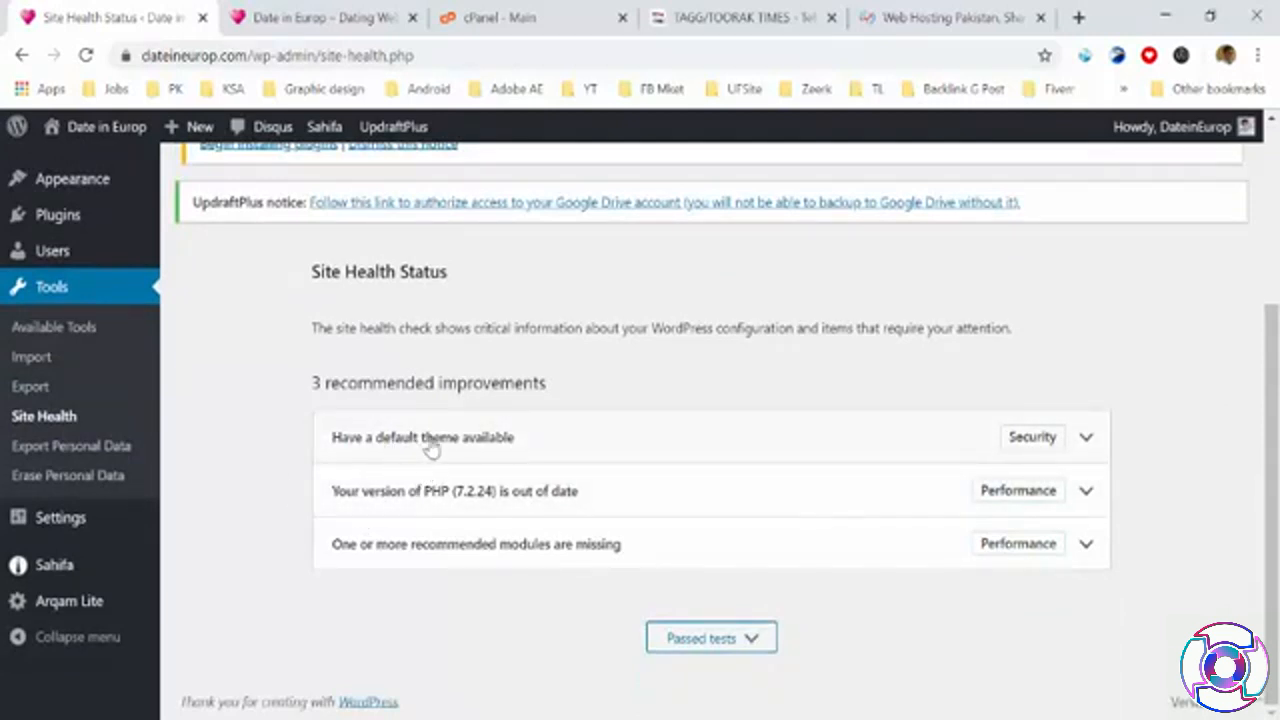
# Expand the Site Health recommendations on the default theme and the outdated PHP version to read their details
pyautogui.click(1086, 437)
pyautogui.scroll(-1, 1078, 434)
pyautogui.scroll(-2, 580, 505)
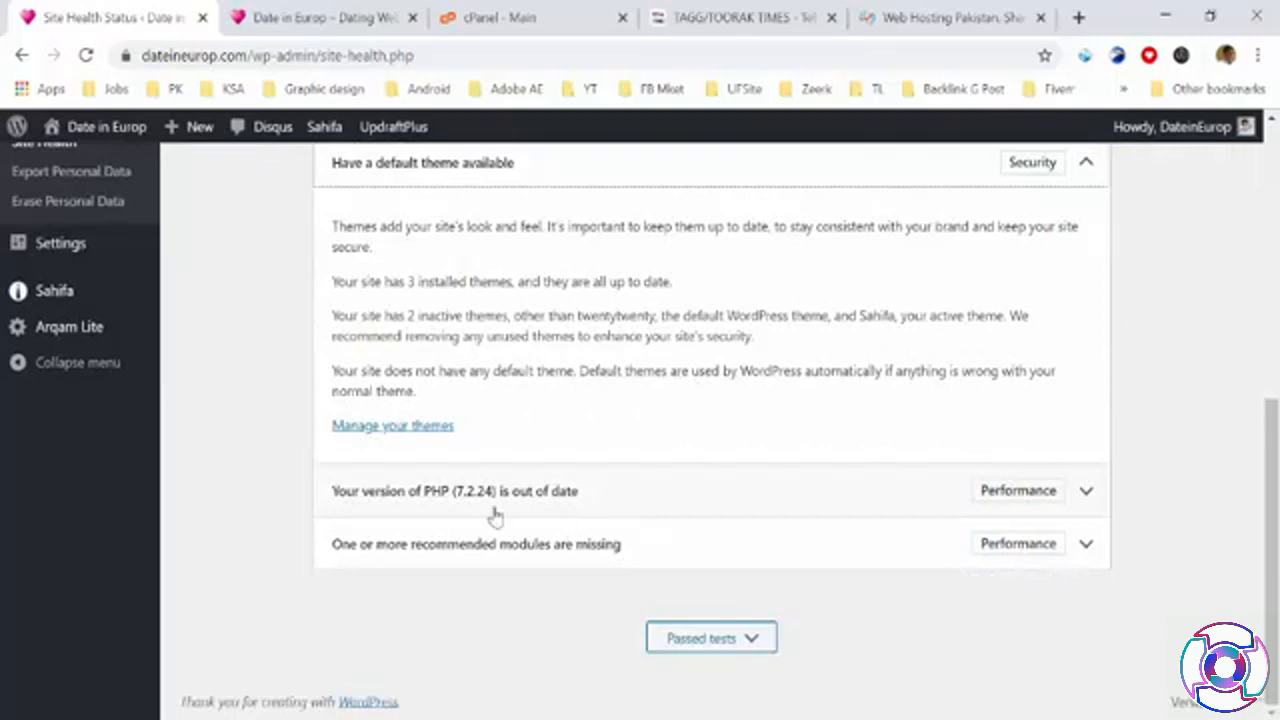
pyautogui.click(380, 505)
pyautogui.scroll(-1, 380, 505)
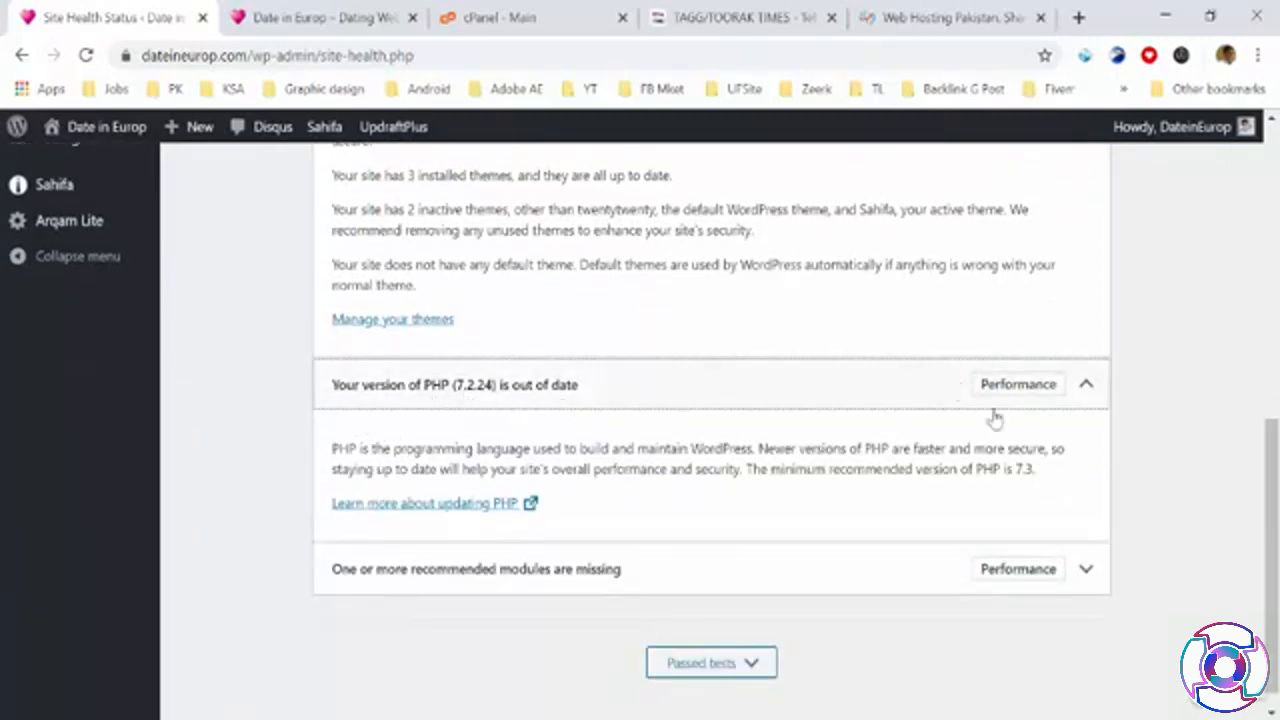
# Collapse the outdated PHP recommendation, read the details on the missing recommended modules, and check the overall Site Health rating
pyautogui.click(1048, 392)
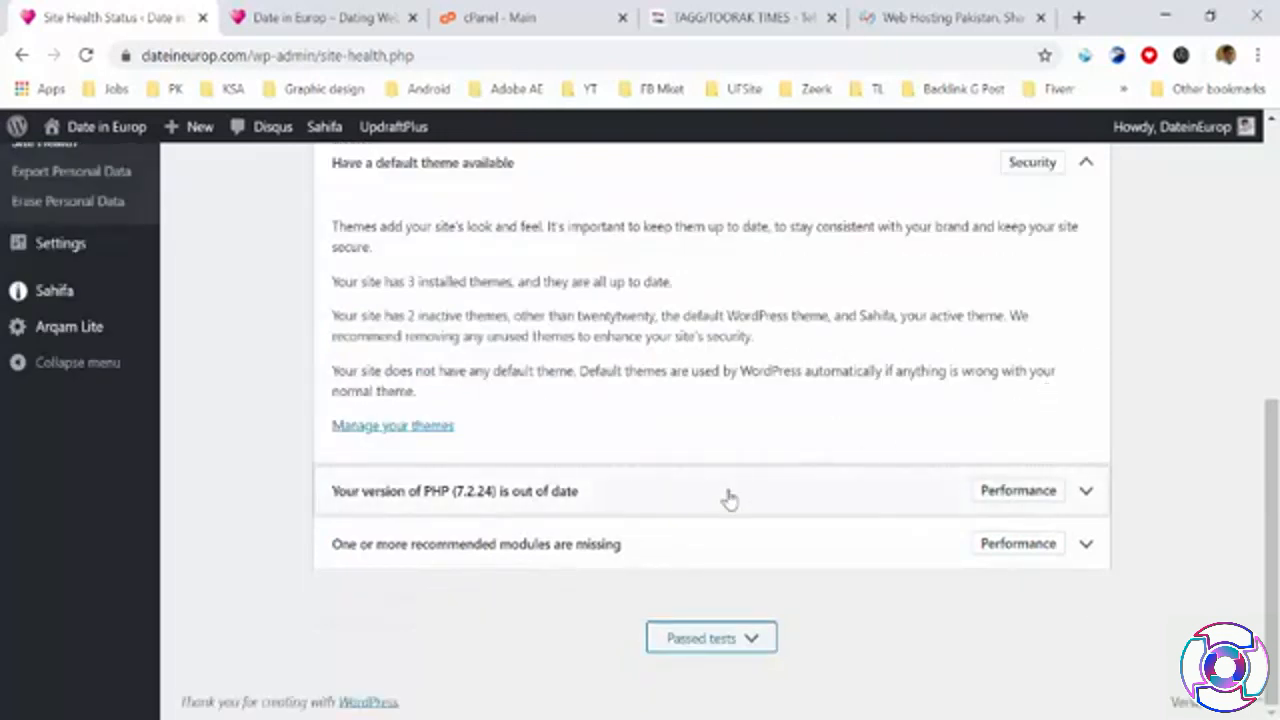
pyautogui.click(427, 556)
pyautogui.scroll(-2, 457, 551)
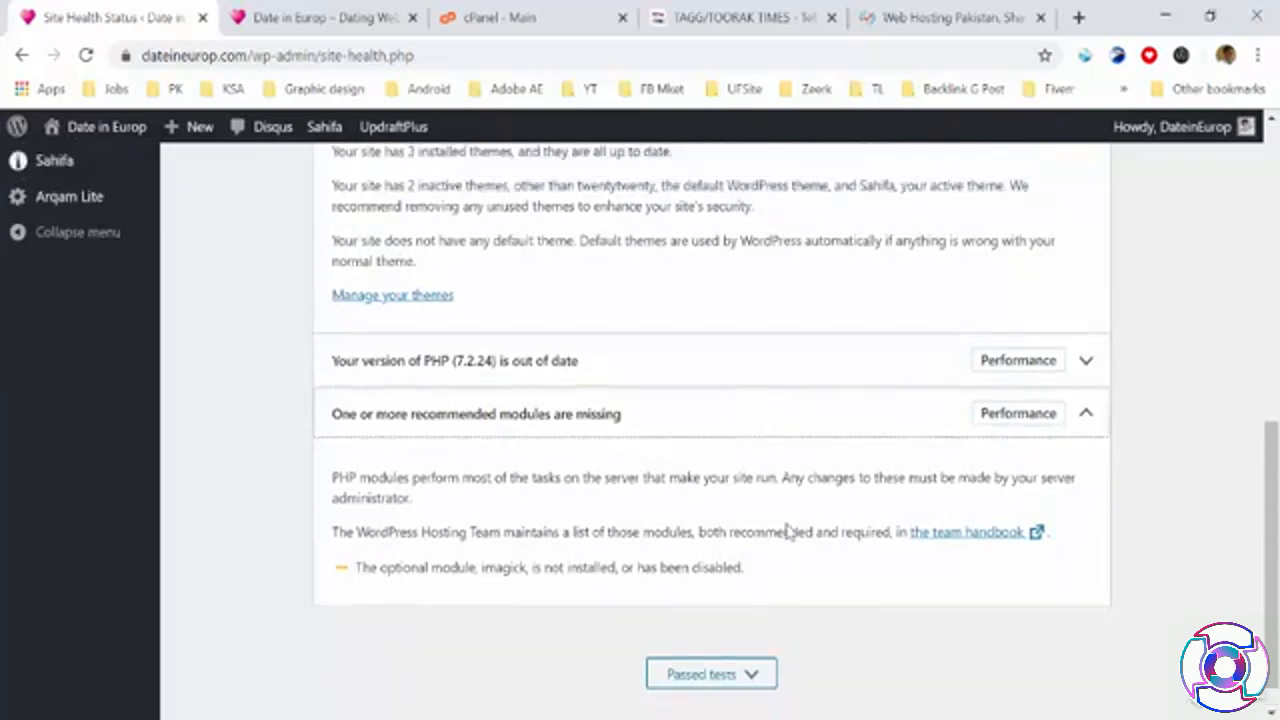
pyautogui.scroll(6, 787, 532)
pyautogui.scroll(2, 544, 451)
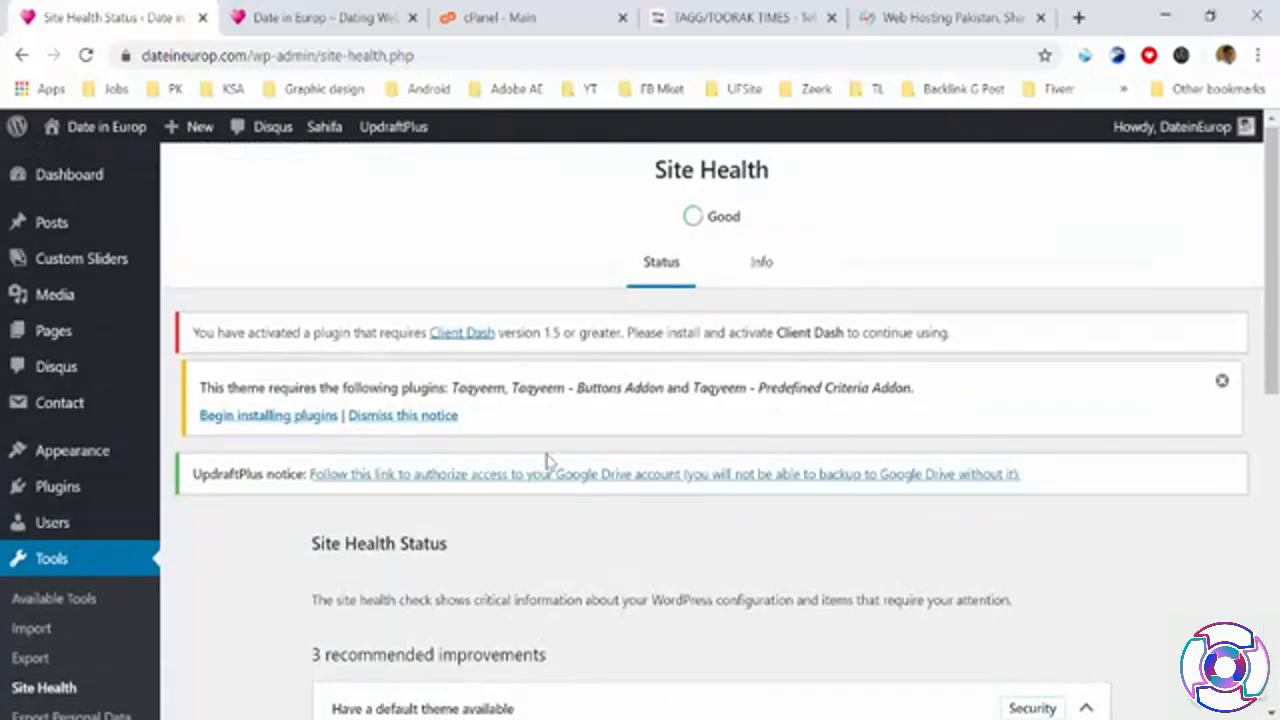
pyautogui.moveTo(693, 216); pyautogui.dragTo(757, 214)
# Open the Site Health information page and look through its list of configuration sections
pyautogui.click(768, 264)
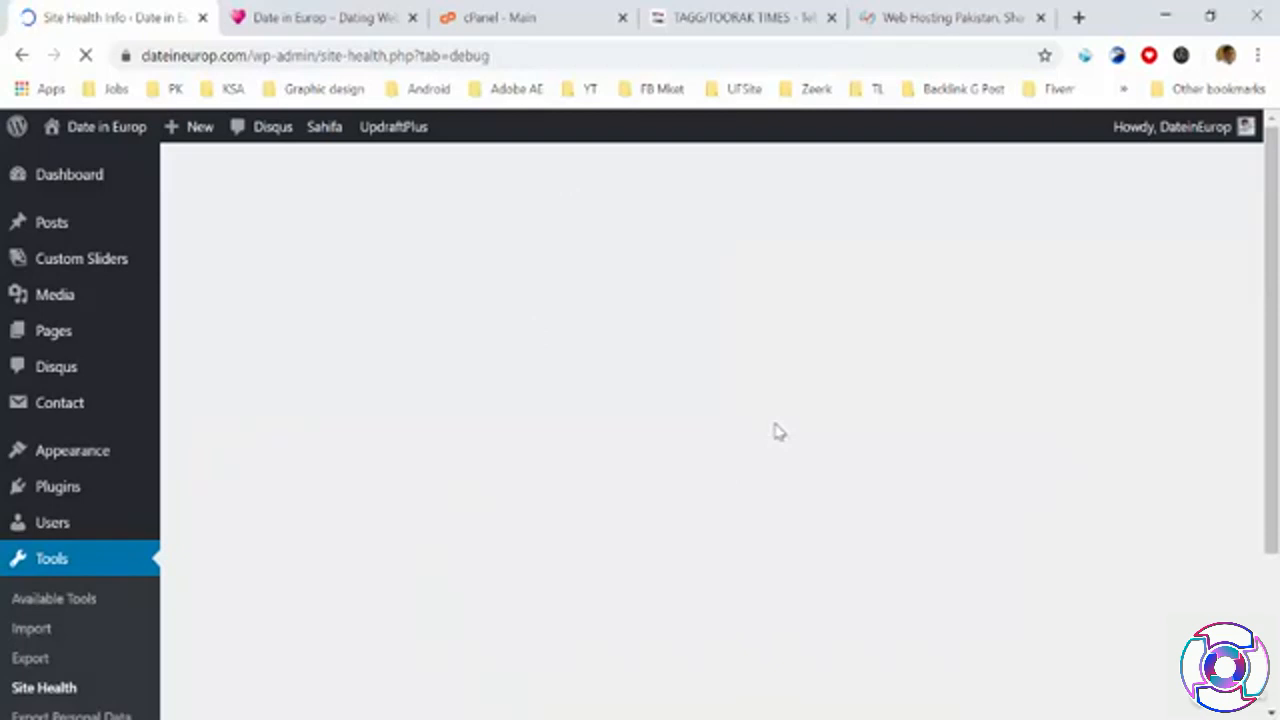
pyautogui.scroll(-3, 778, 432)
pyautogui.scroll(3, 778, 430)
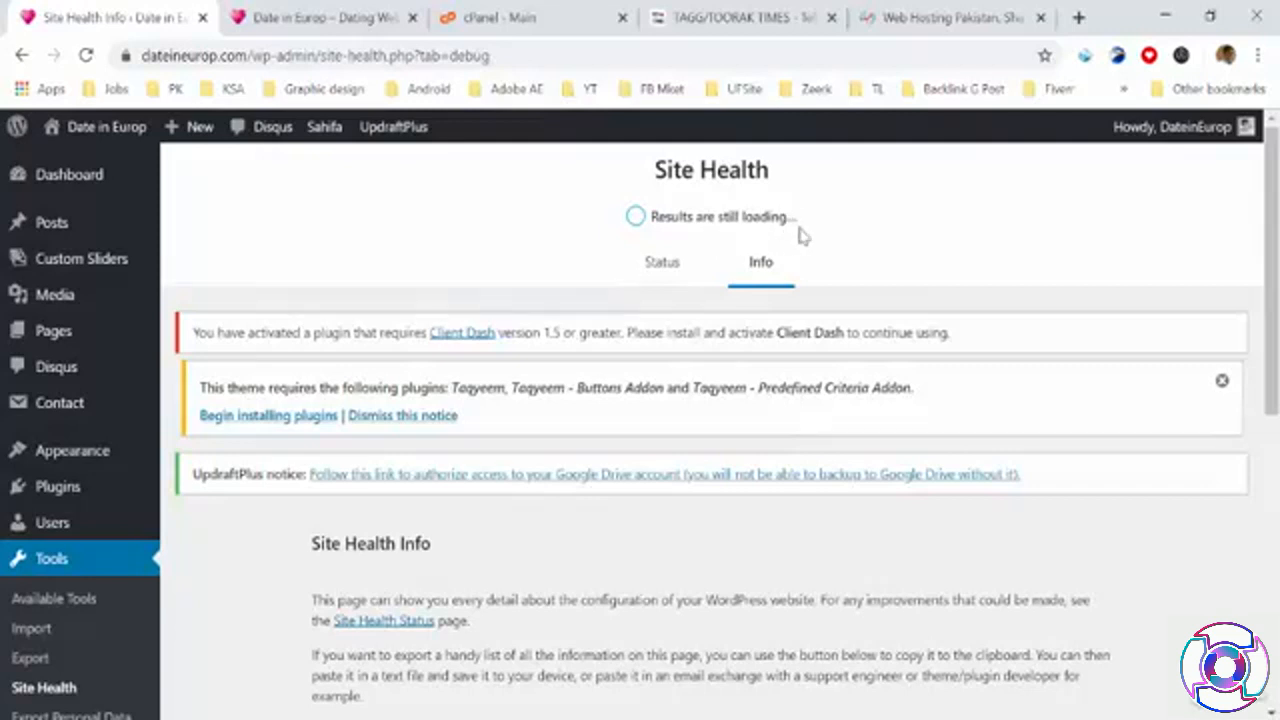
pyautogui.scroll(-4, 663, 389)
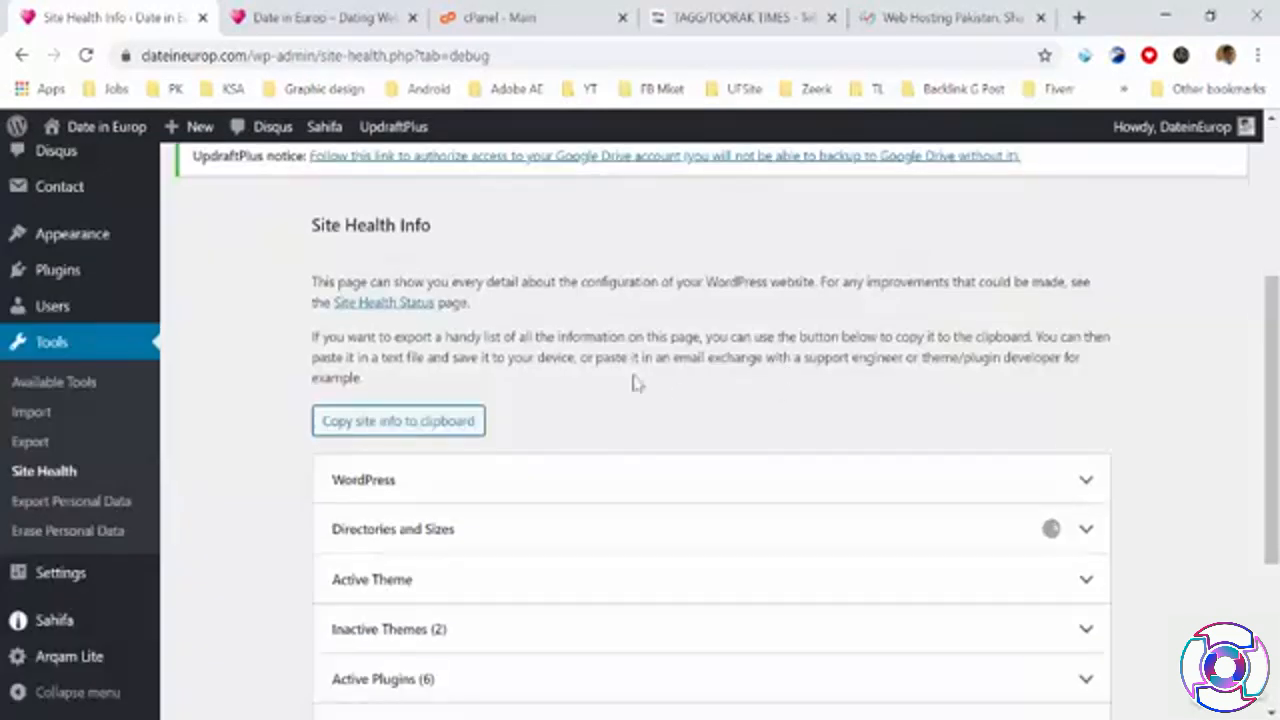
pyautogui.scroll(-2, 594, 363)
pyautogui.scroll(-2, 567, 383)
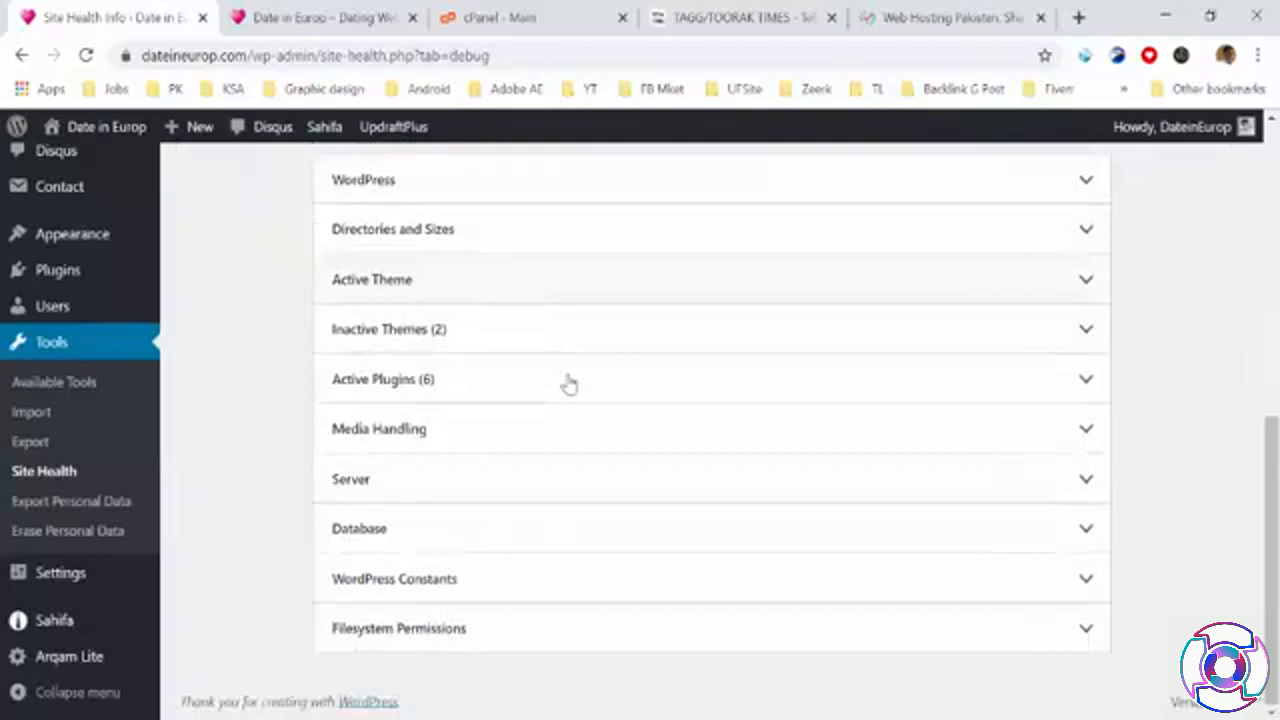
pyautogui.scroll(6, 511, 646)
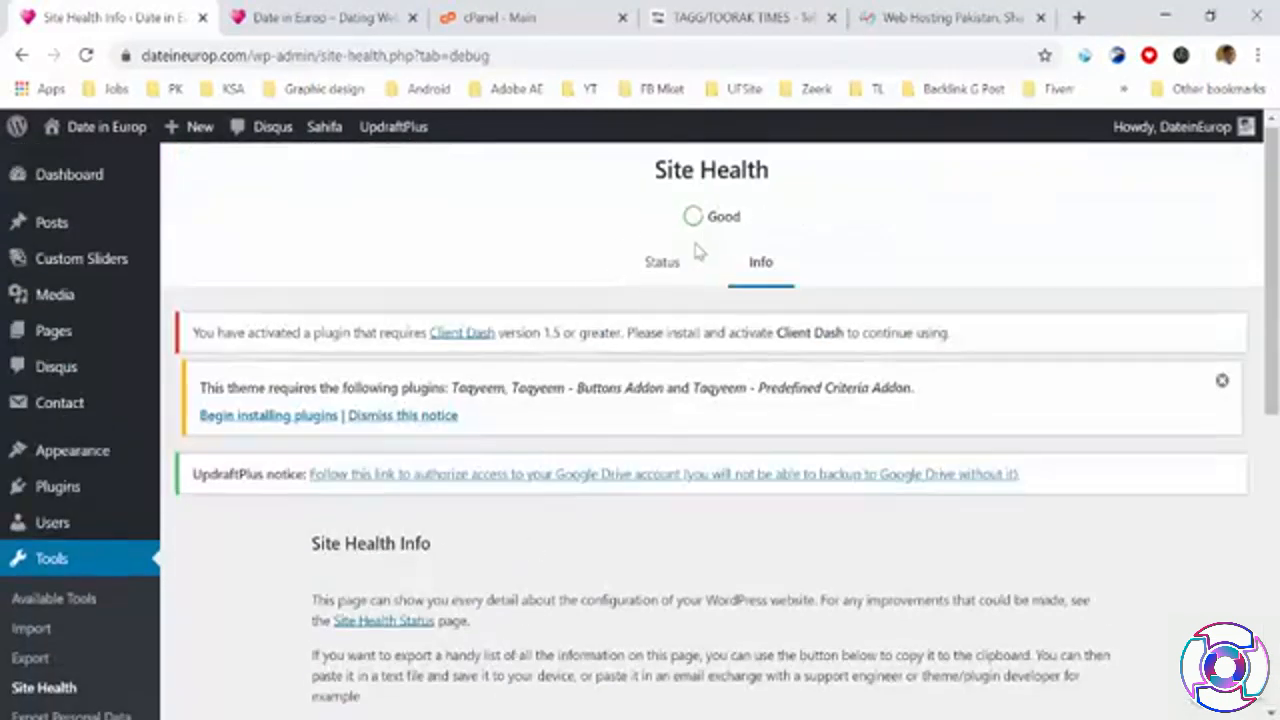
# Open the Export Personal Data page and examine its data export request form and request list
pyautogui.scroll(-2, 50, 617)
pyautogui.click(78, 512)
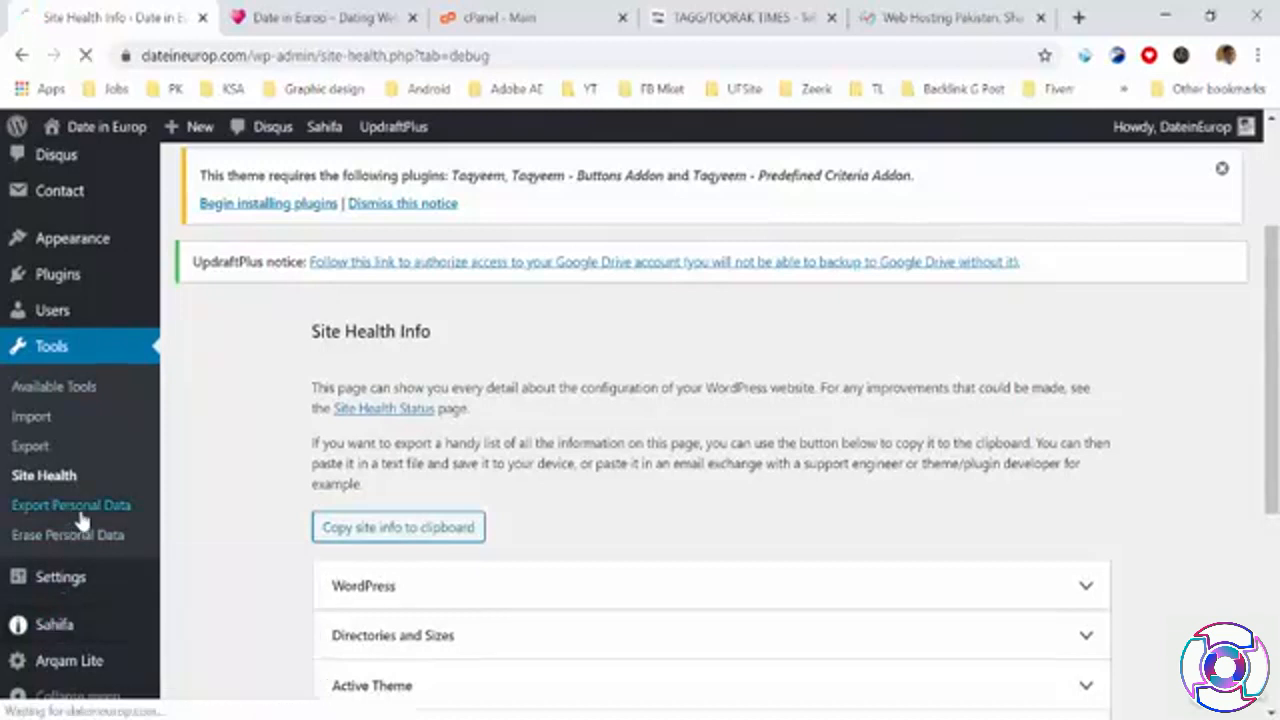
pyautogui.scroll(-2, 371, 509)
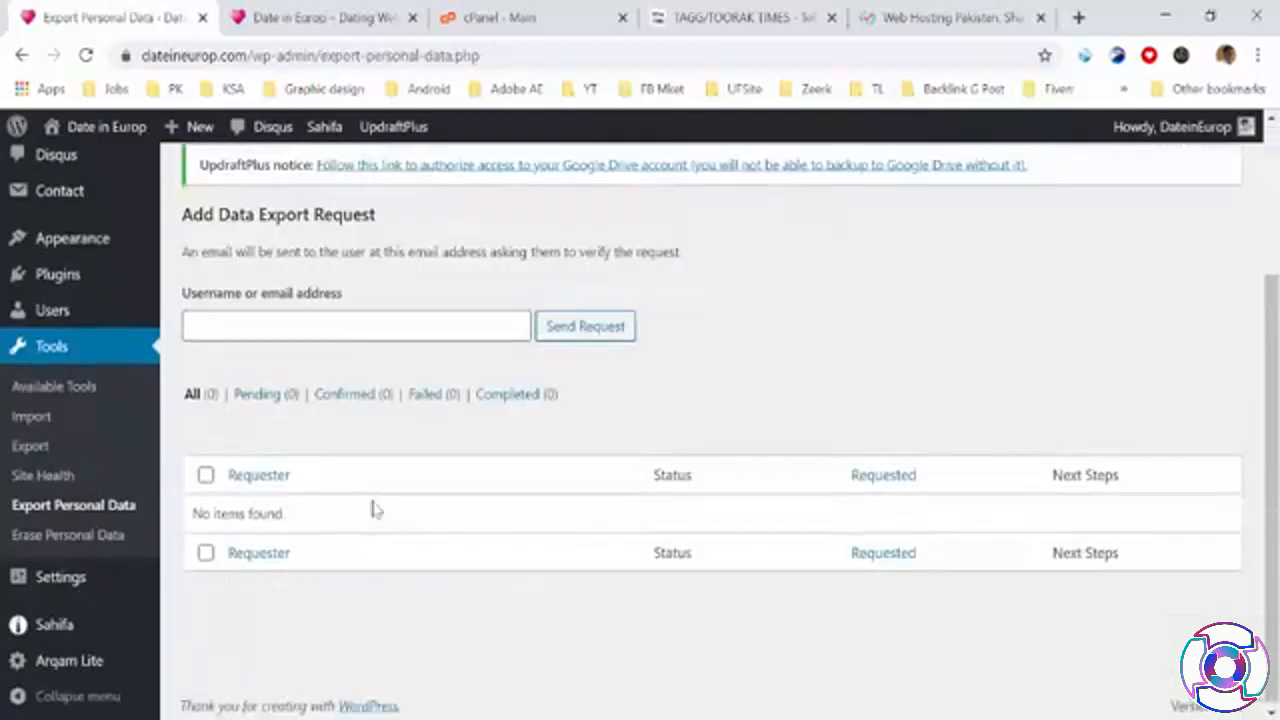
pyautogui.scroll(2, 513, 400)
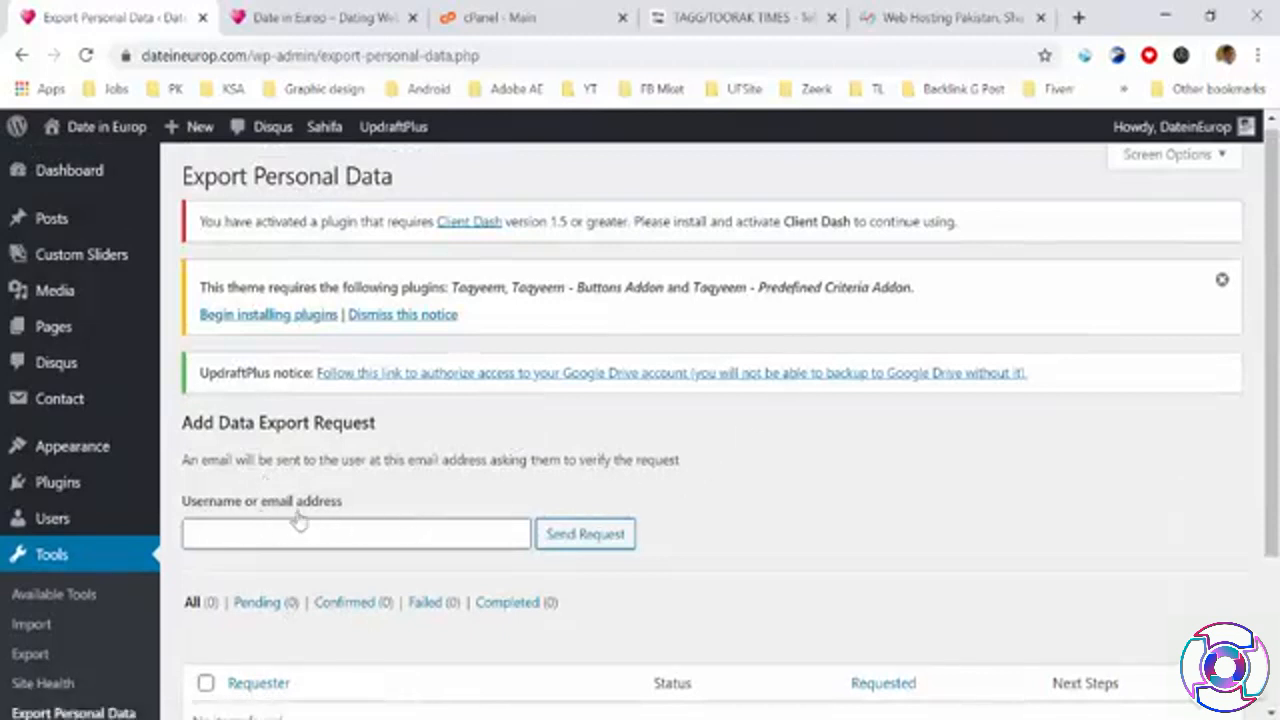
pyautogui.click(417, 544)
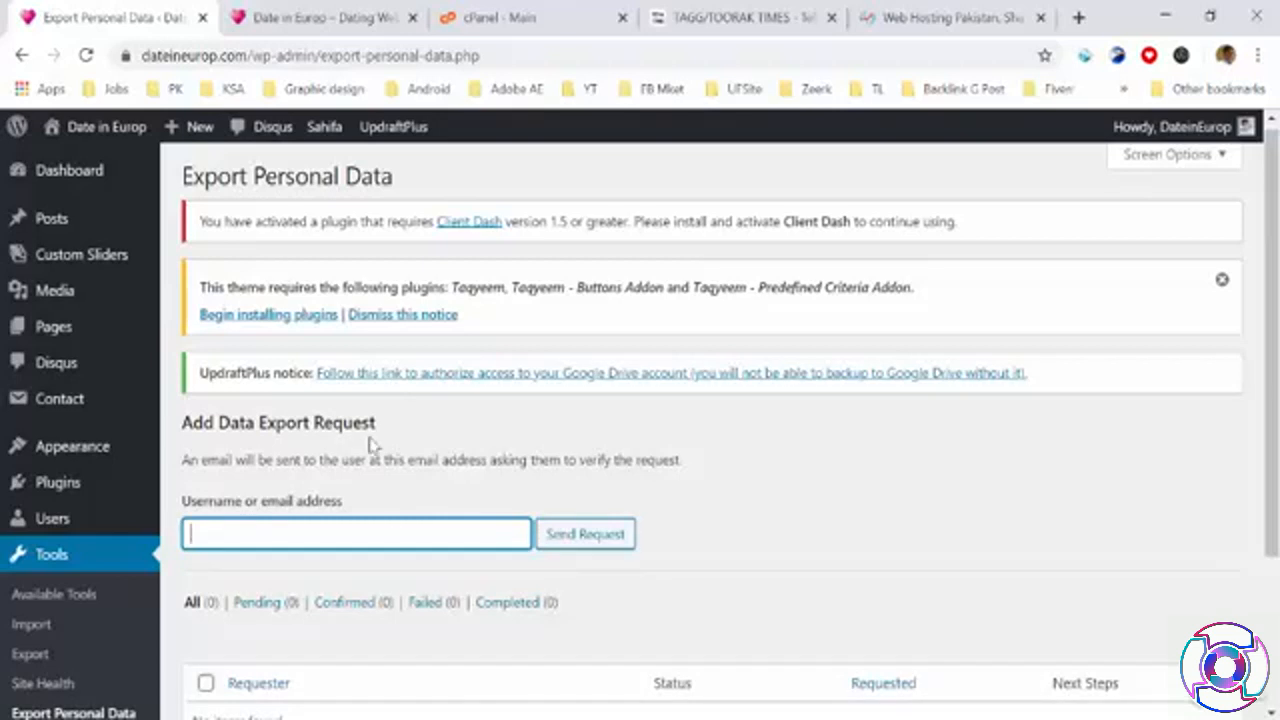
# Open the Erase Personal Data page and examine its data erasure request form and request list
pyautogui.scroll(-4, 137, 633)
pyautogui.click(57, 532)
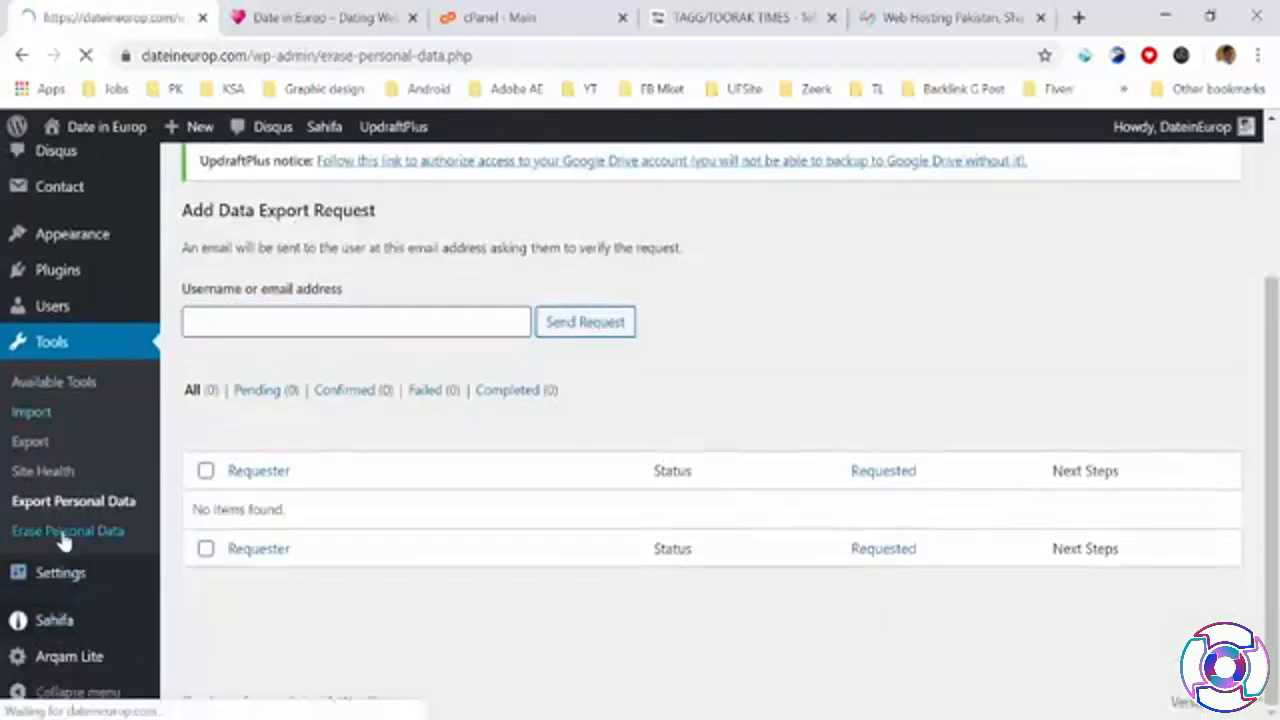
pyautogui.scroll(-3, 357, 577)
pyautogui.scroll(3, 357, 577)
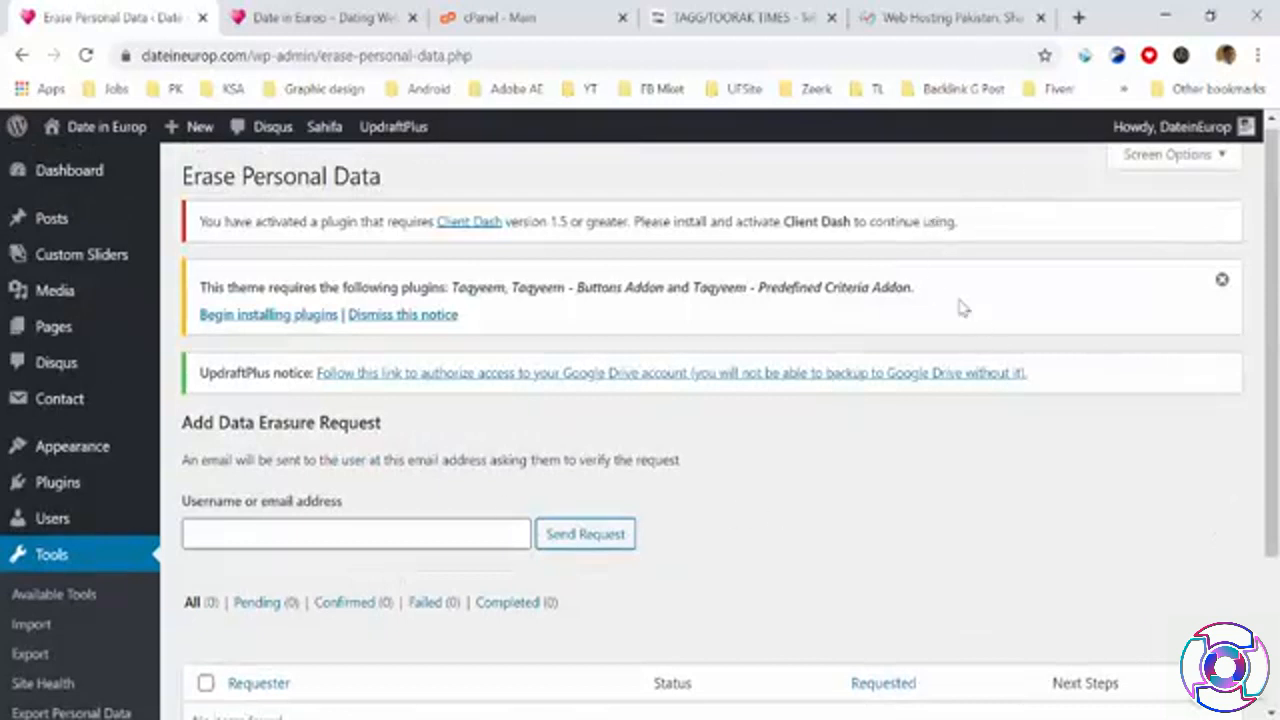
pyautogui.scroll(-3, 130, 650)
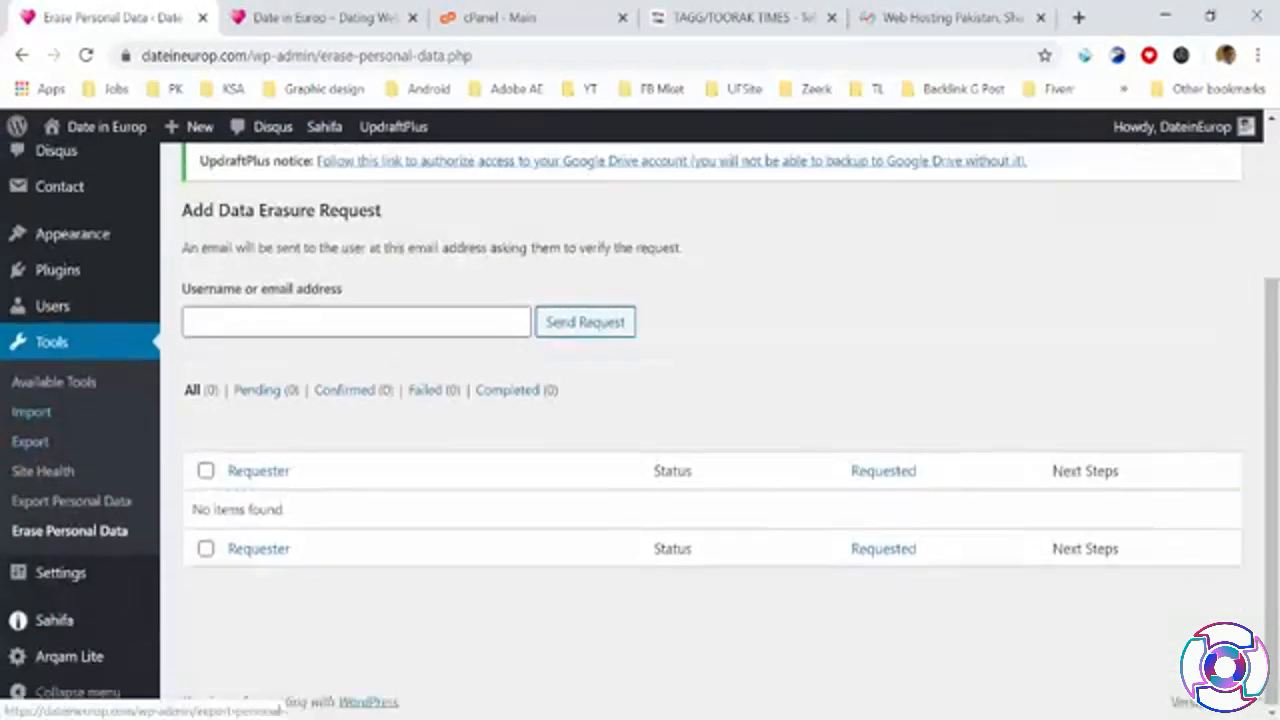
# Open the site's general settings, and switch to PowerPoint to highlight the Settings topic in the course outline
pyautogui.click(65, 577)
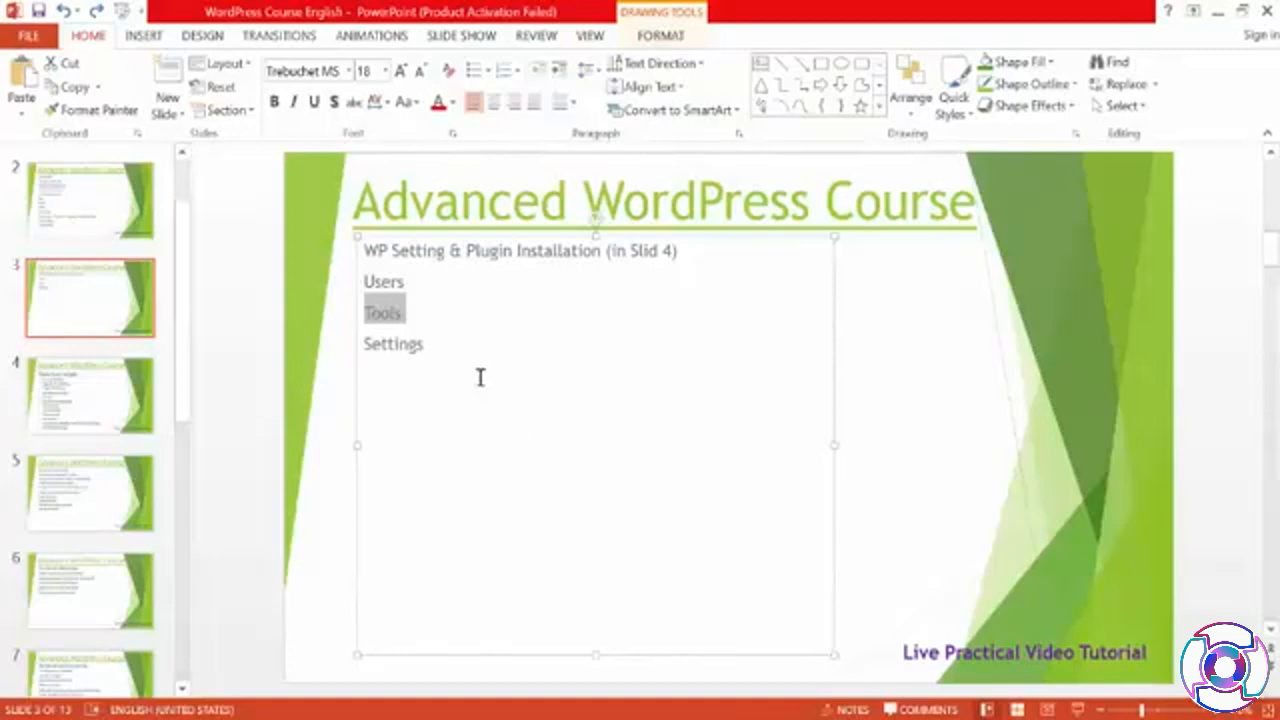
pyautogui.click(491, 351)
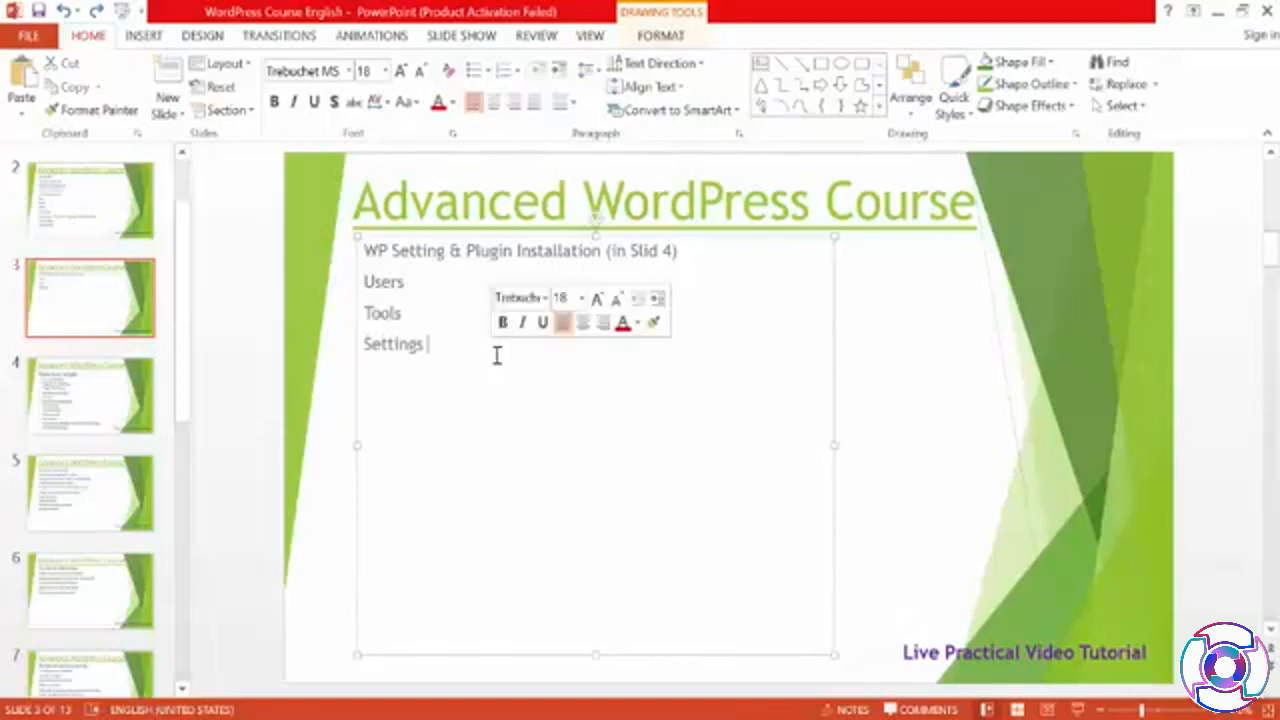
pyautogui.moveTo(437, 349); pyautogui.dragTo(362, 340)
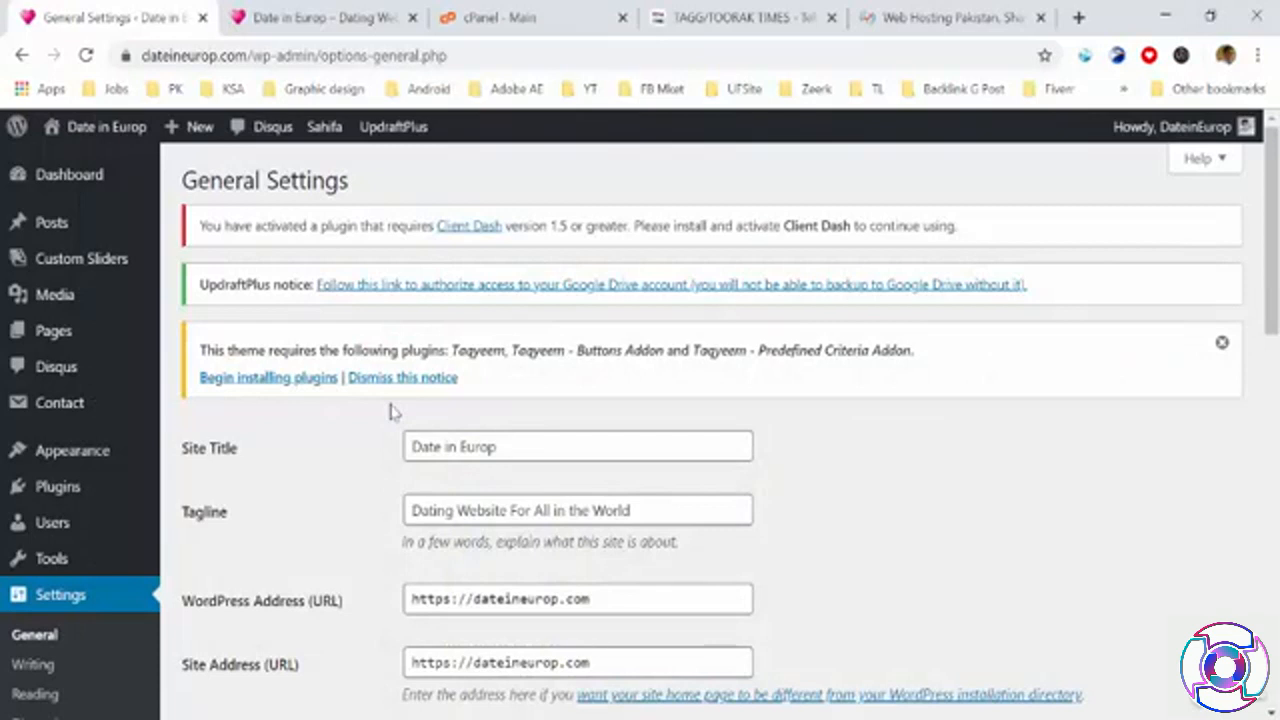
# Review the site title and tagline in the general settings, highlighting the tagline, WordPress address and site address values
pyautogui.scroll(-2, 40, 560)
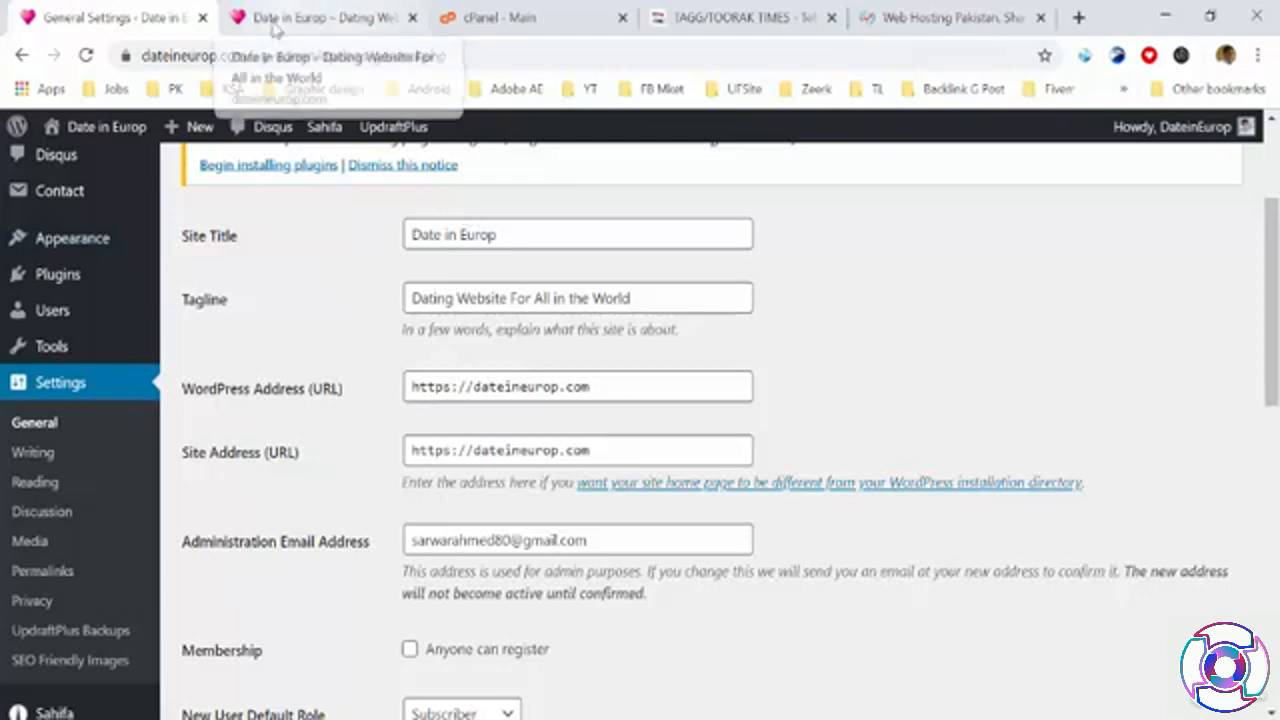
pyautogui.moveTo(660, 302); pyautogui.dragTo(403, 298)
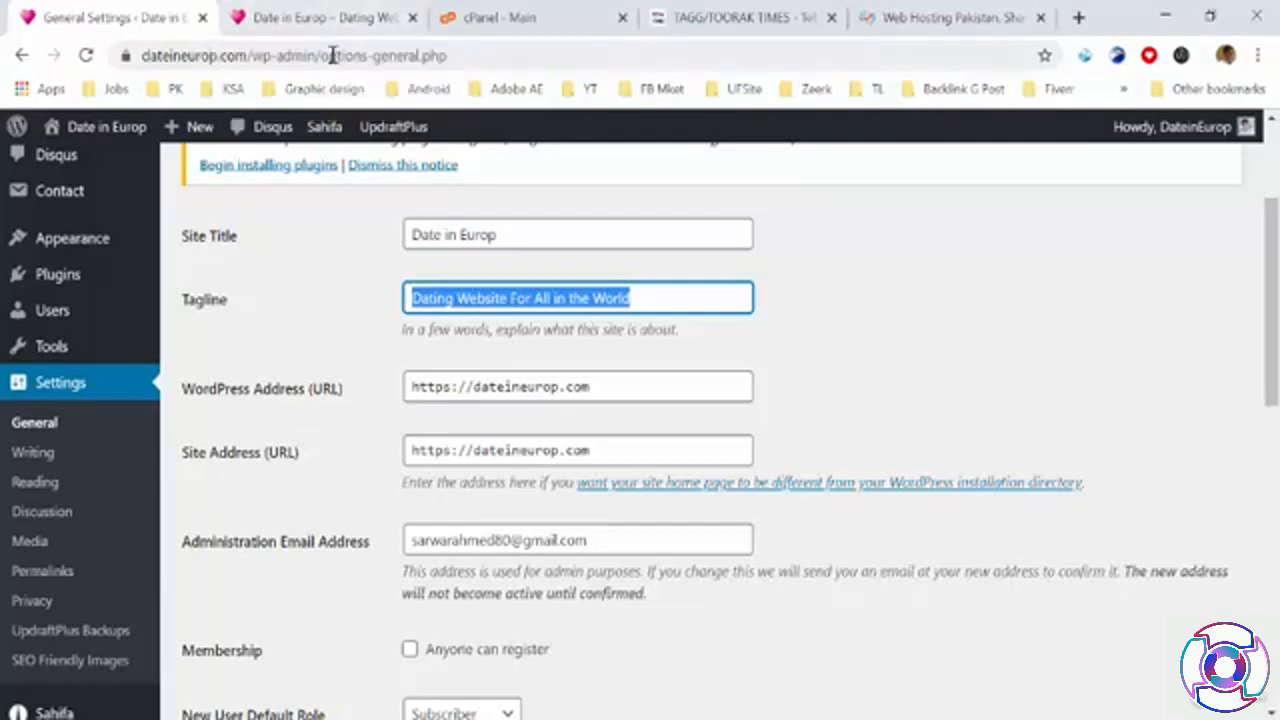
pyautogui.moveTo(609, 388); pyautogui.dragTo(410, 388)
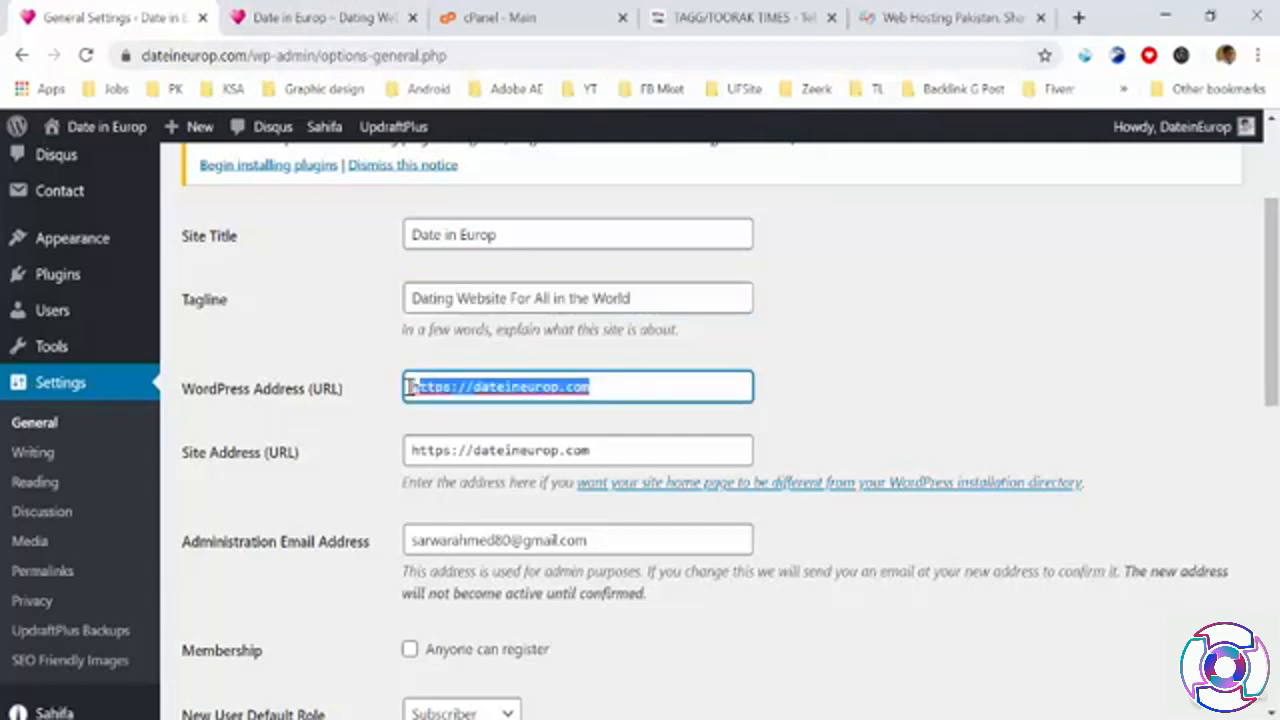
pyautogui.moveTo(600, 450); pyautogui.dragTo(317, 454)
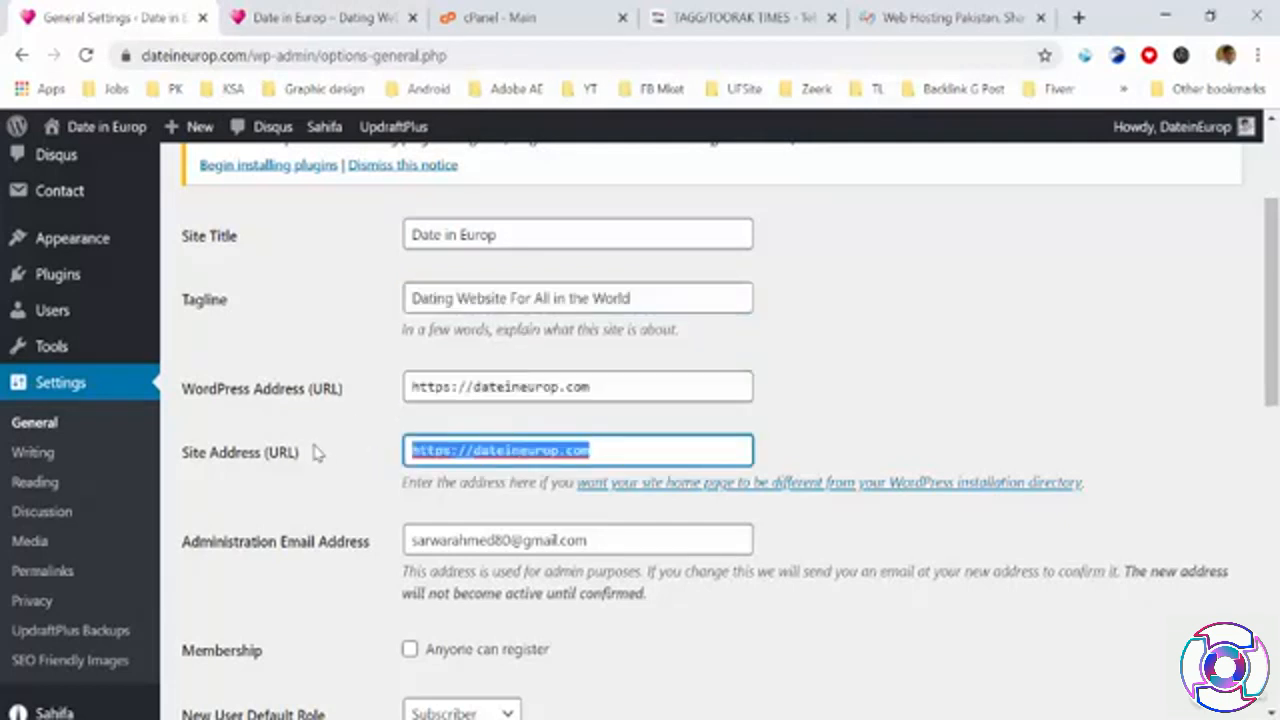
# Review the administration email and membership settings, and check the roles available as the new user default
pyautogui.scroll(-2, 318, 452)
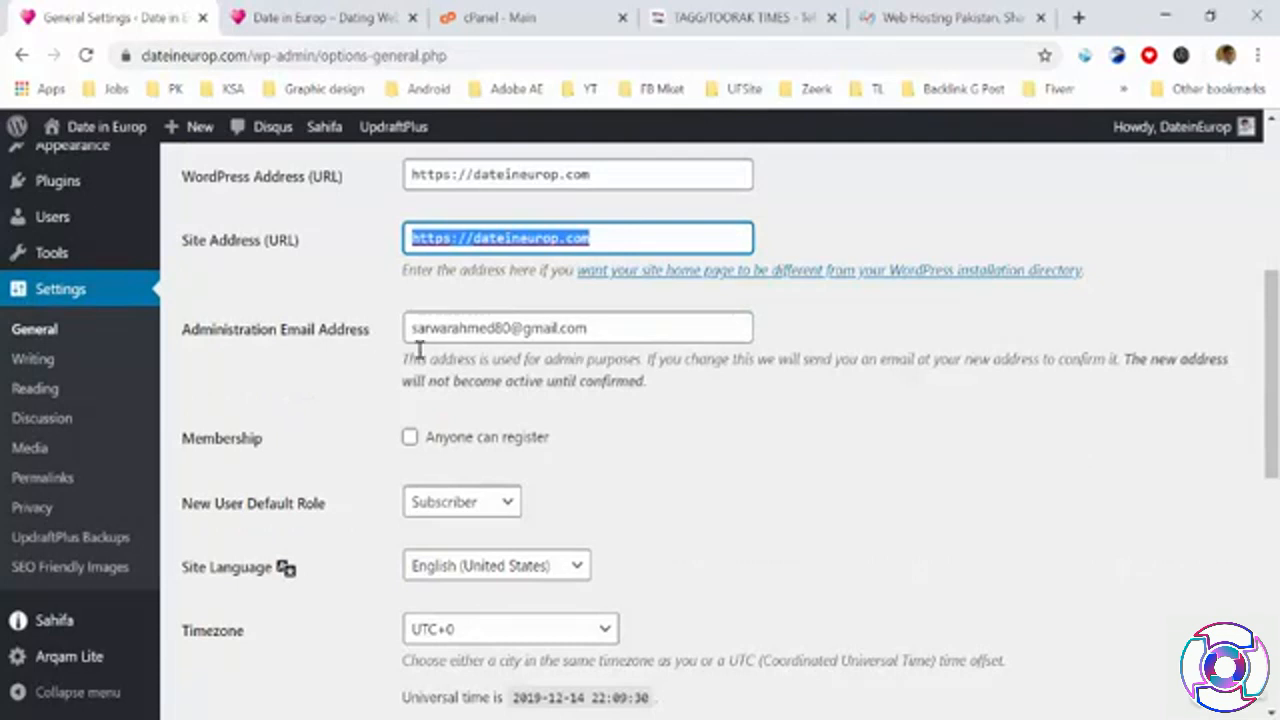
pyautogui.scroll(-2, 489, 469)
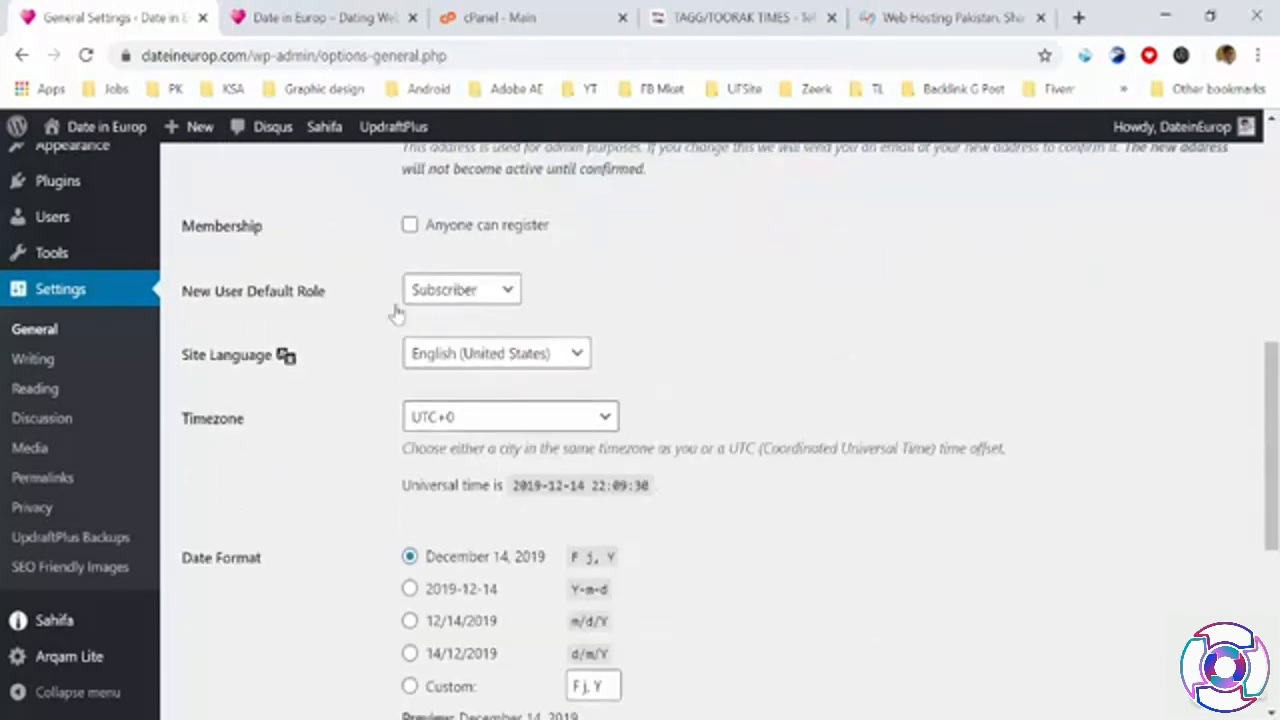
pyautogui.click(500, 296)
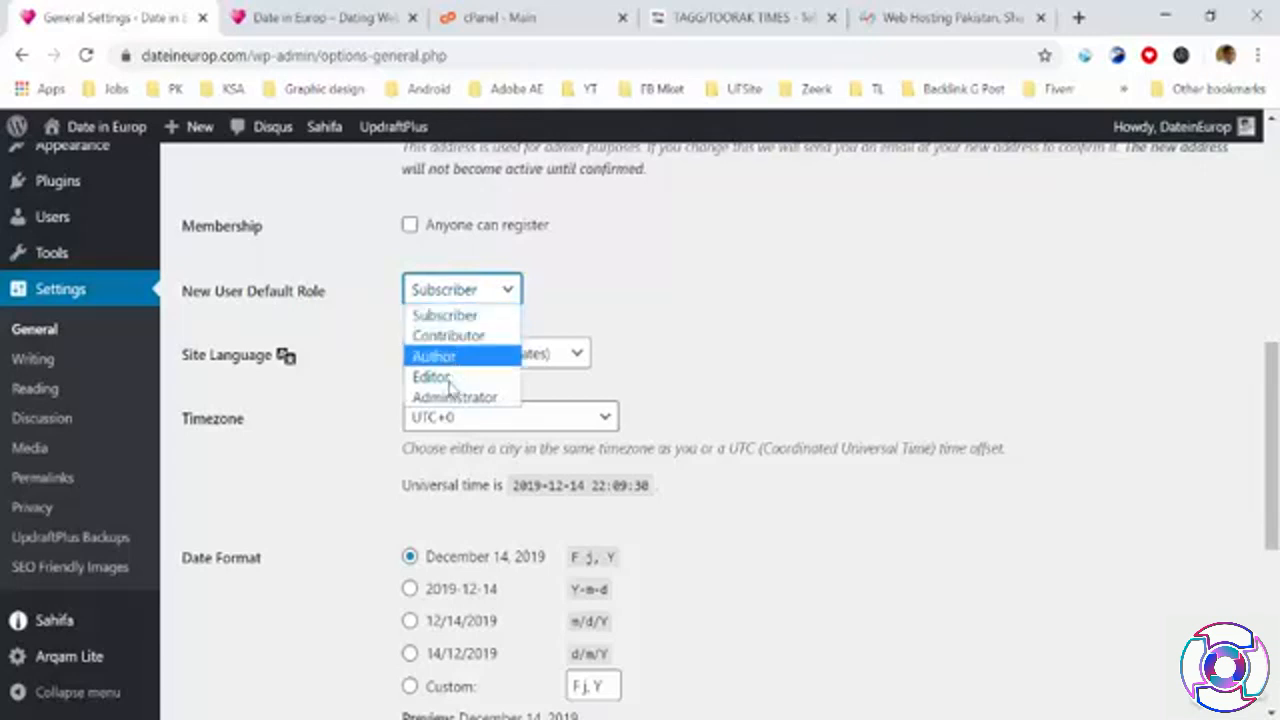
pyautogui.click(341, 295)
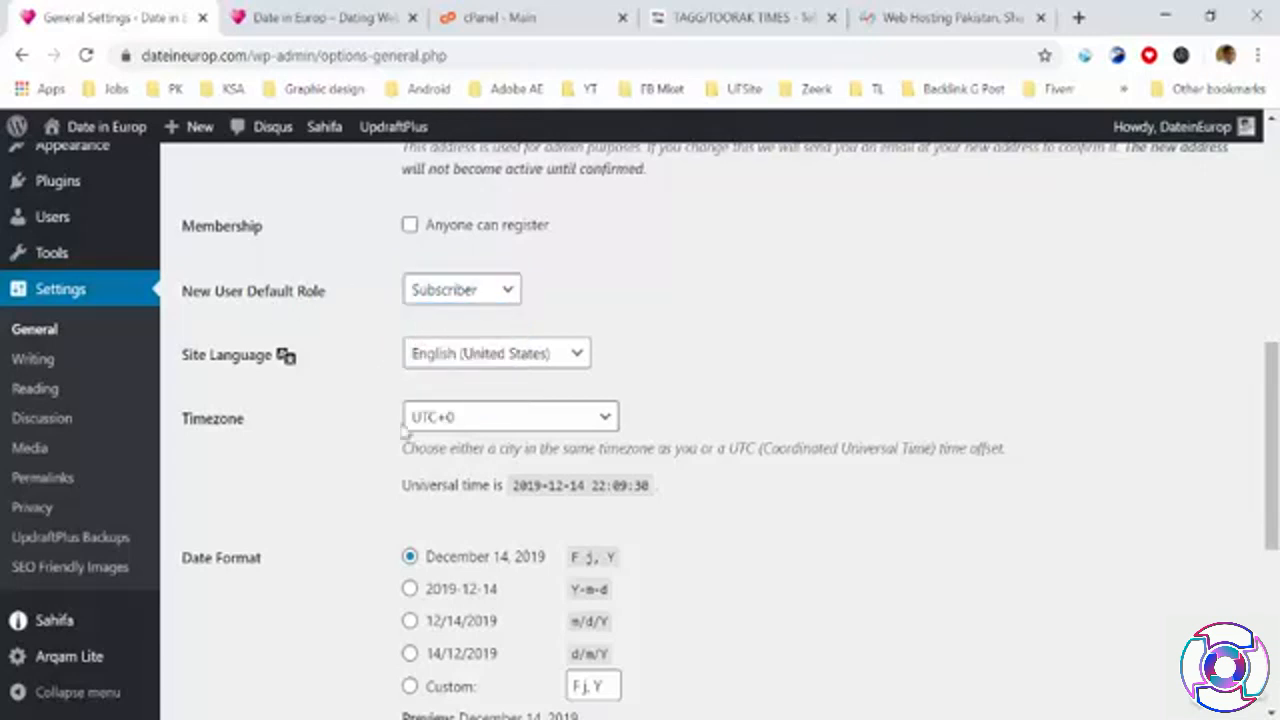
# Check the live site's home page and set the date format to Custom in the general settings
pyautogui.scroll(-2, 362, 436)
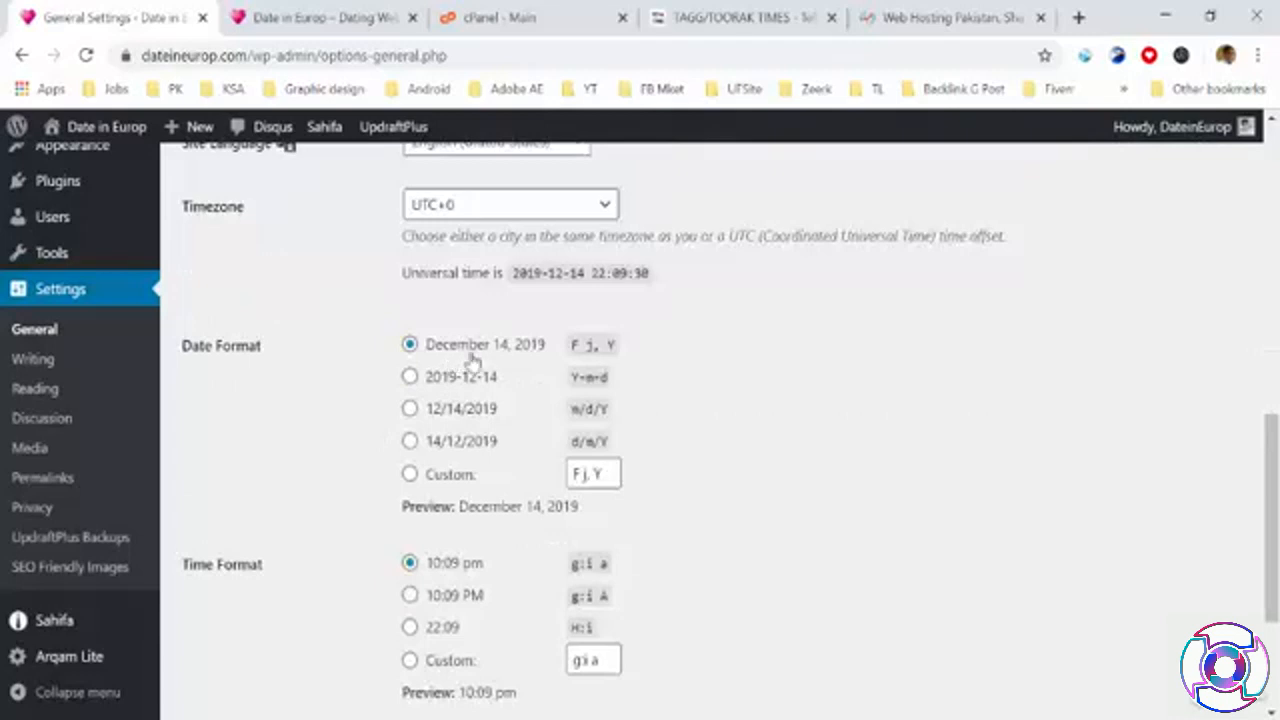
pyautogui.click(300, 17)
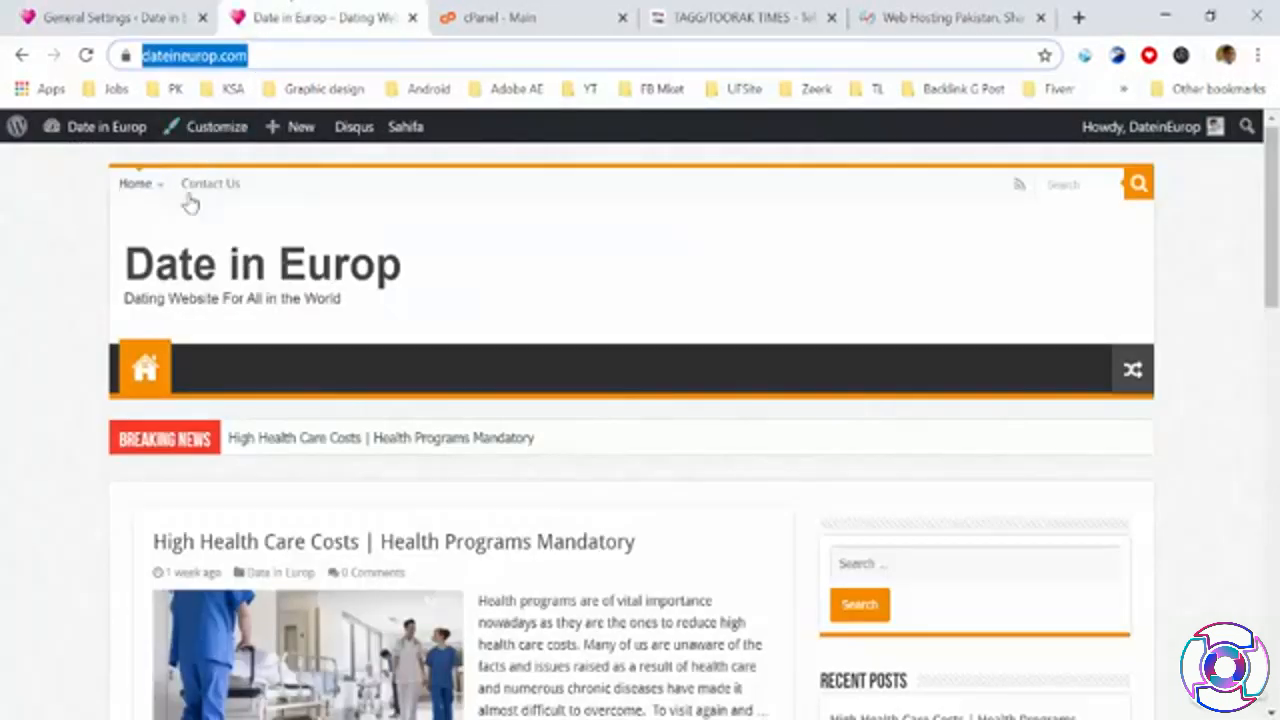
pyautogui.click(170, 17)
pyautogui.click(426, 474)
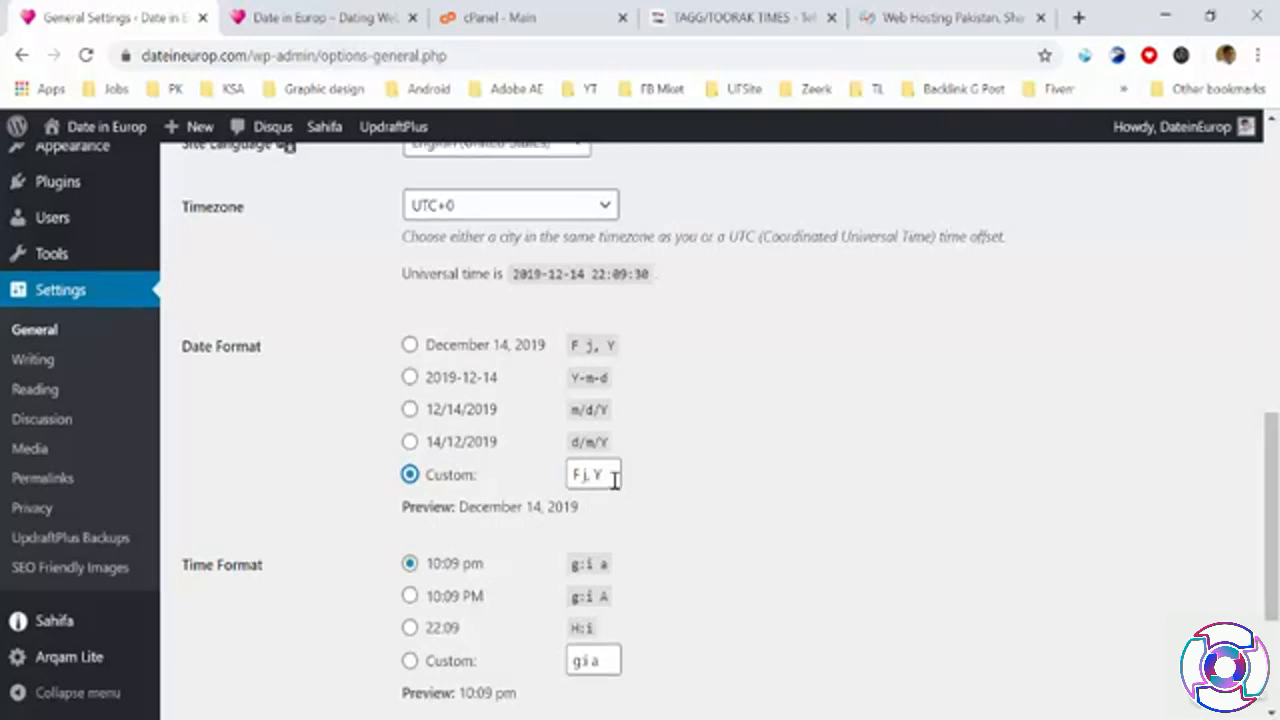
# Review the time format and the available week start days, and save the general settings
pyautogui.scroll(1, 485, 422)
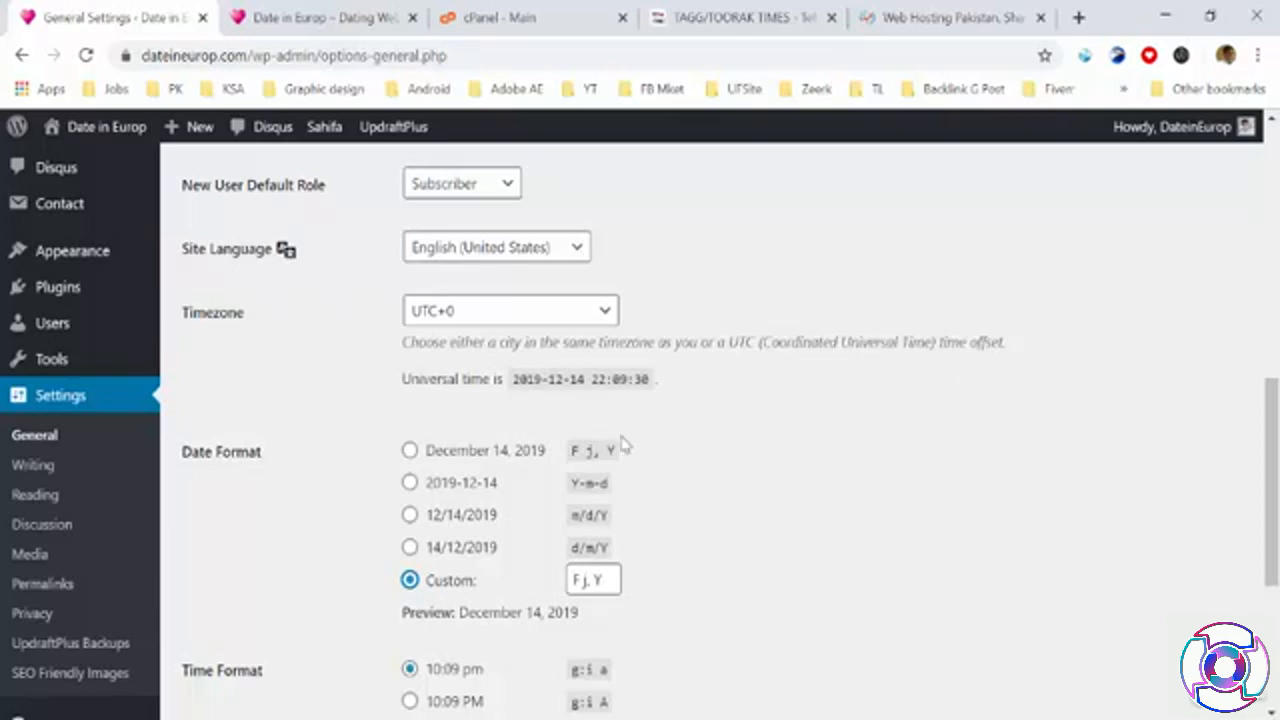
pyautogui.scroll(-2, 622, 444)
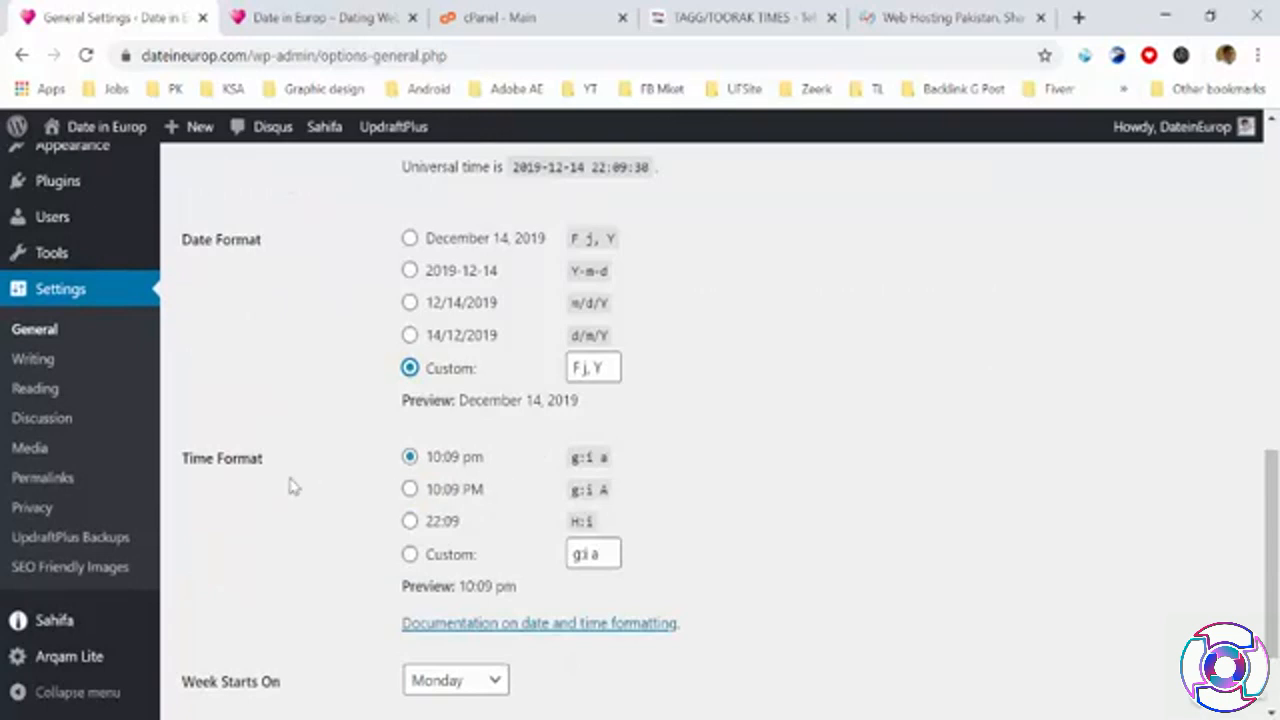
pyautogui.scroll(-1, 540, 525)
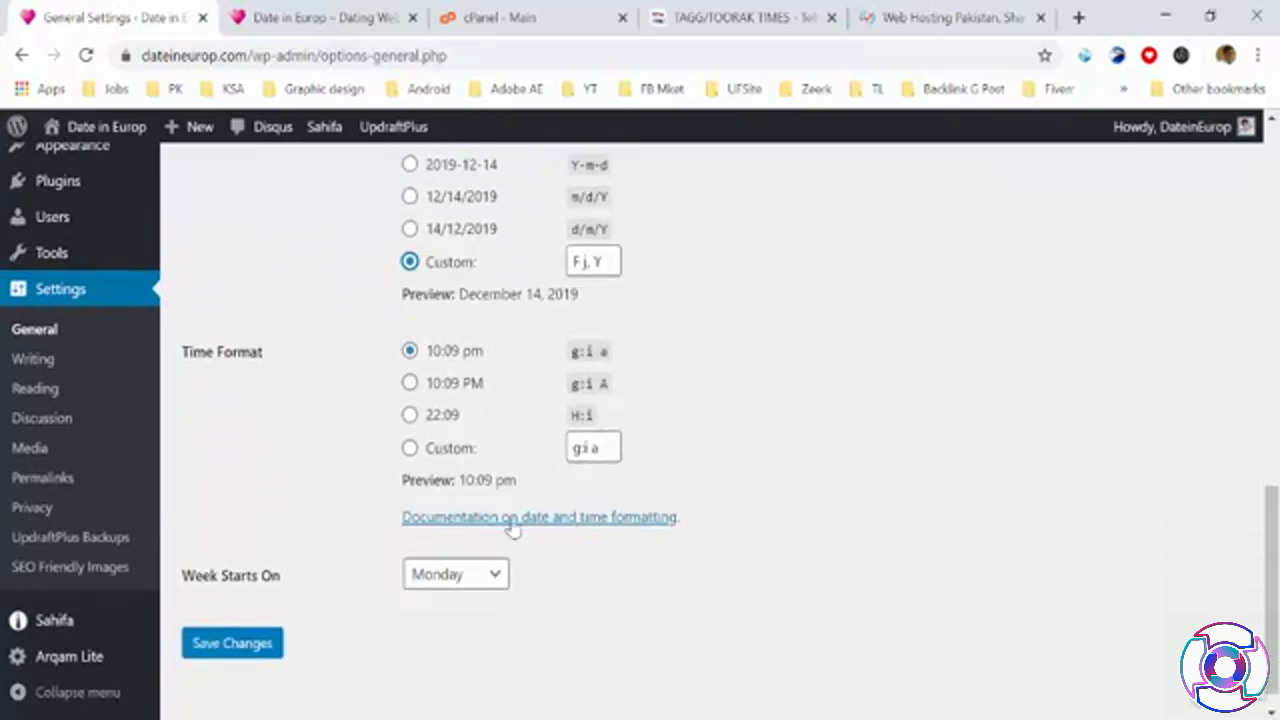
pyautogui.click(445, 545)
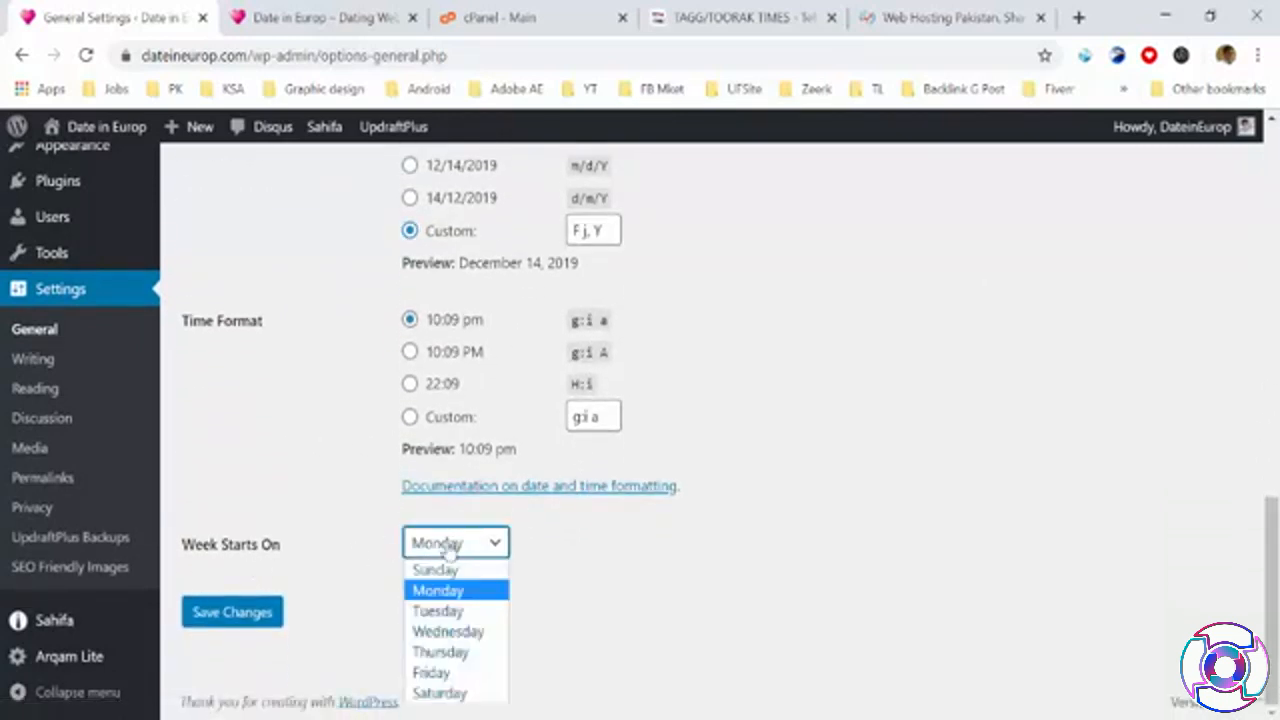
pyautogui.click(720, 560)
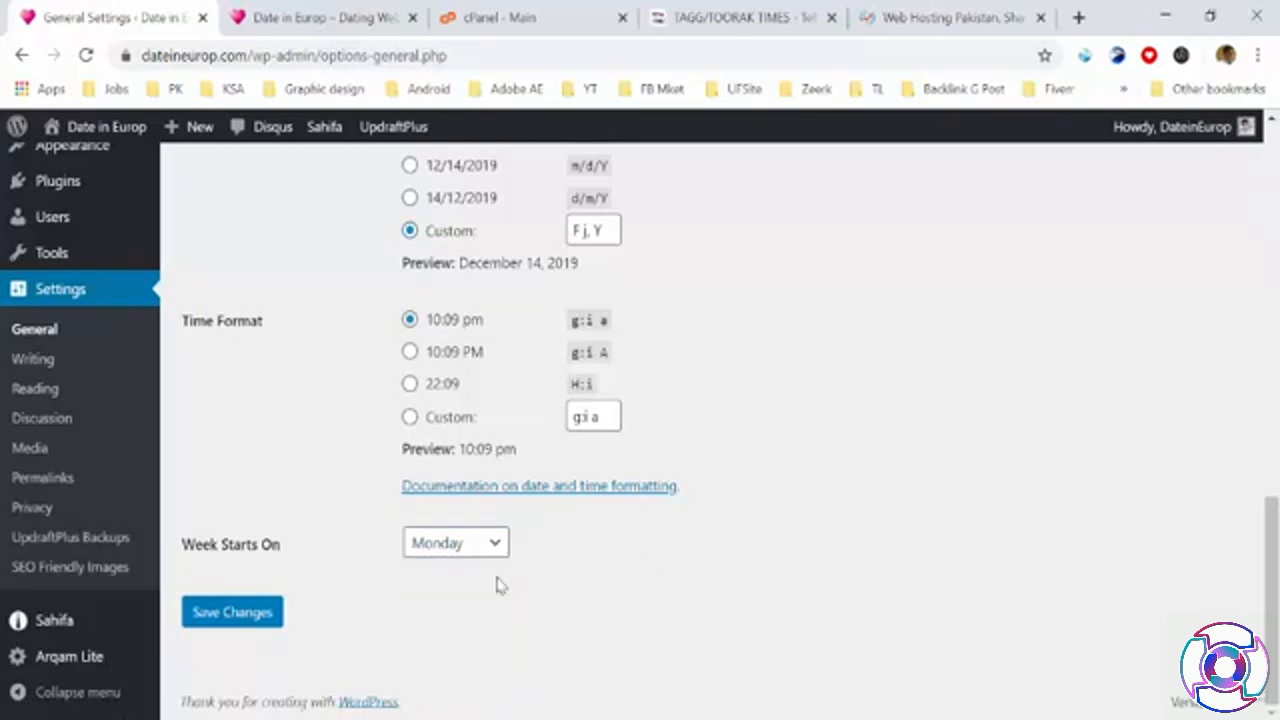
pyautogui.click(222, 620)
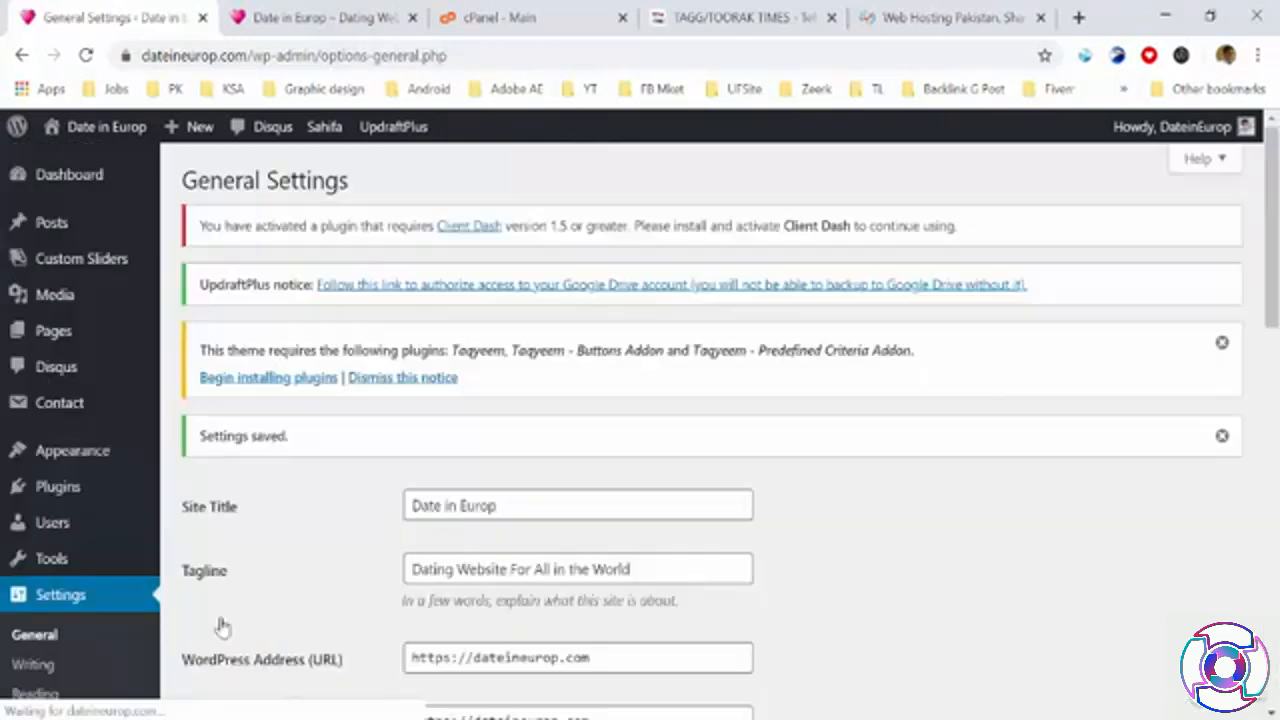
# Open the writing settings and review the post via email and update services options
pyautogui.scroll(-2, 220, 560)
pyautogui.click(57, 455)
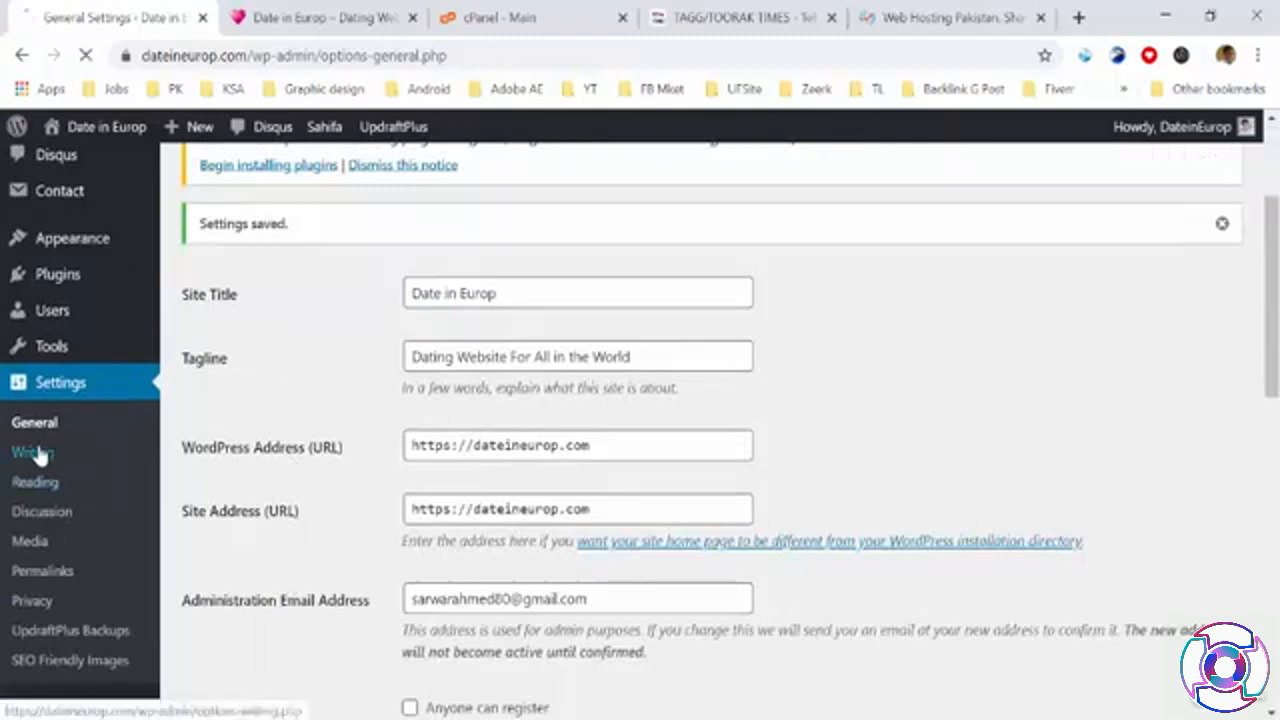
pyautogui.scroll(-3, 363, 470)
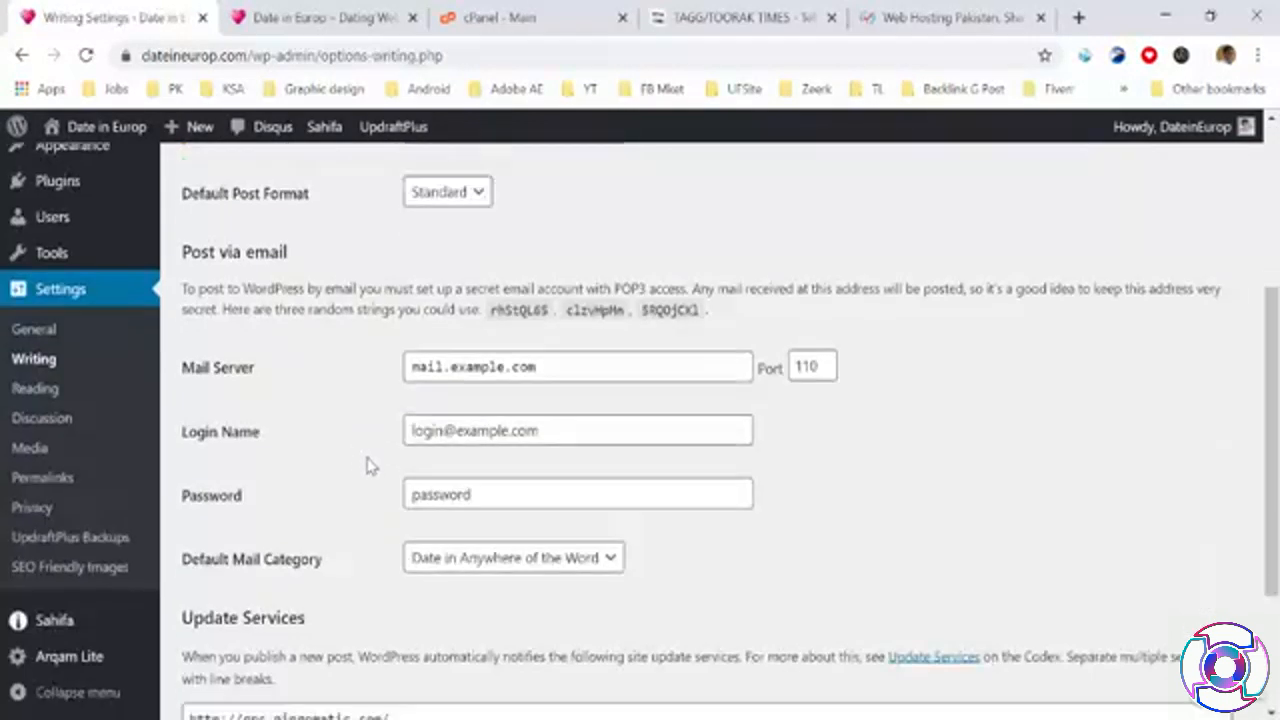
pyautogui.scroll(-2, 643, 391)
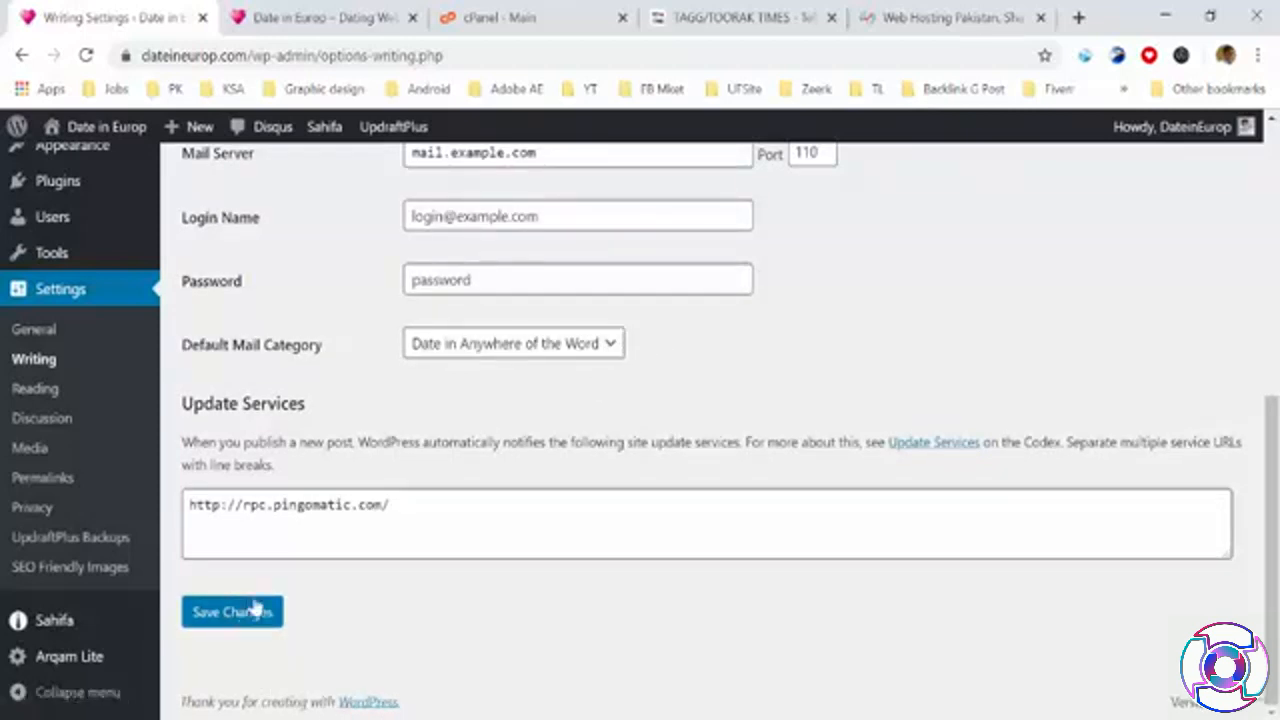
# Visit the WordPress.org home page from the dashboard footer and look through its sections down to Get Started with WordPress
pyautogui.click(370, 701)
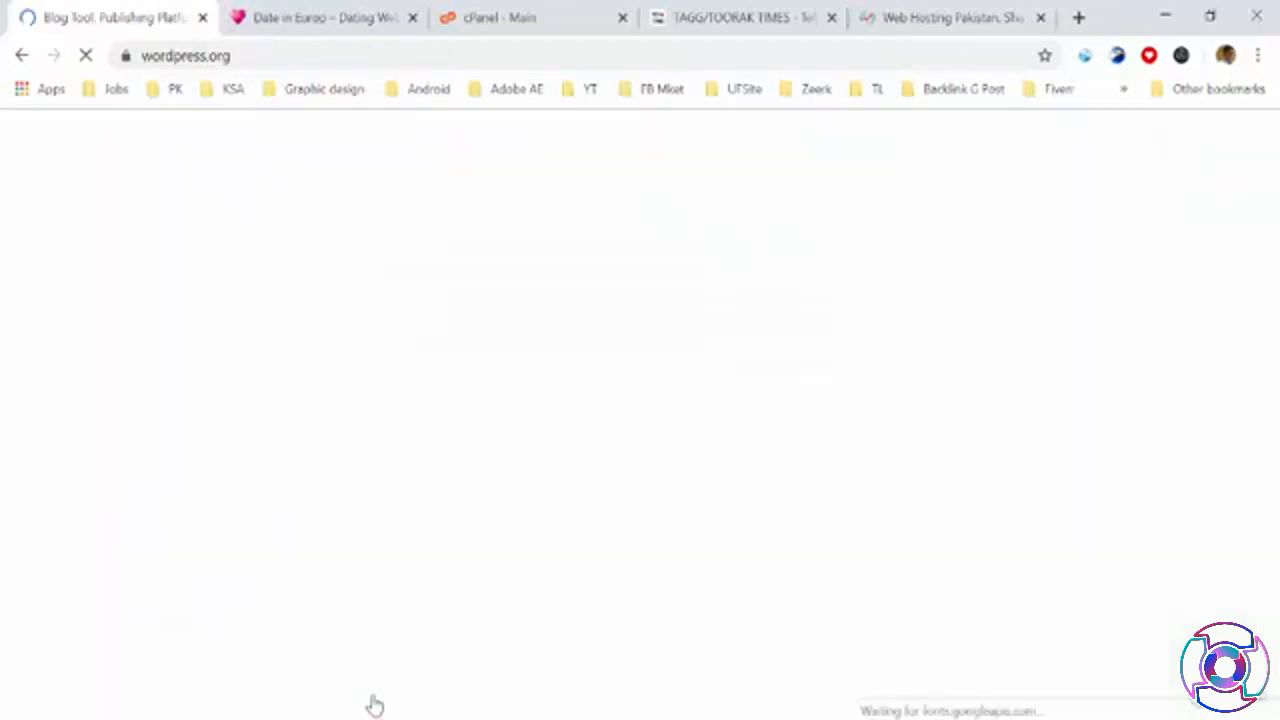
pyautogui.scroll(-4, 531, 551)
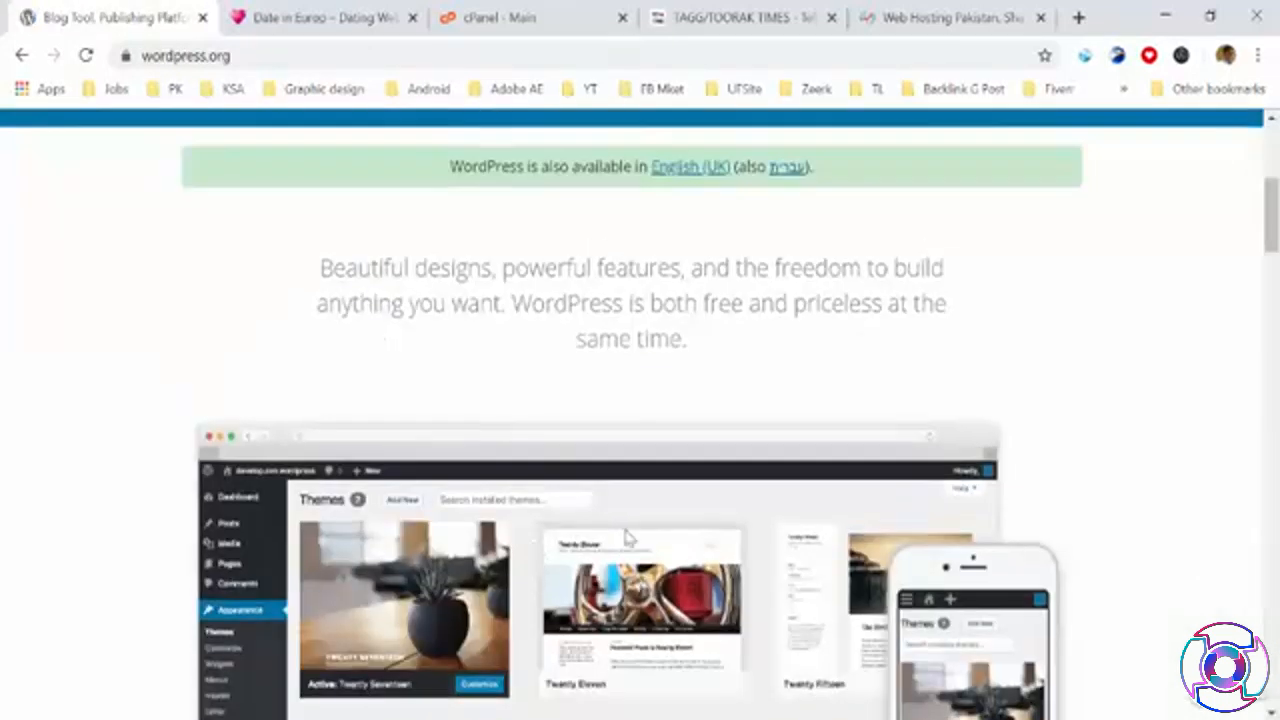
pyautogui.scroll(-10, 627, 538)
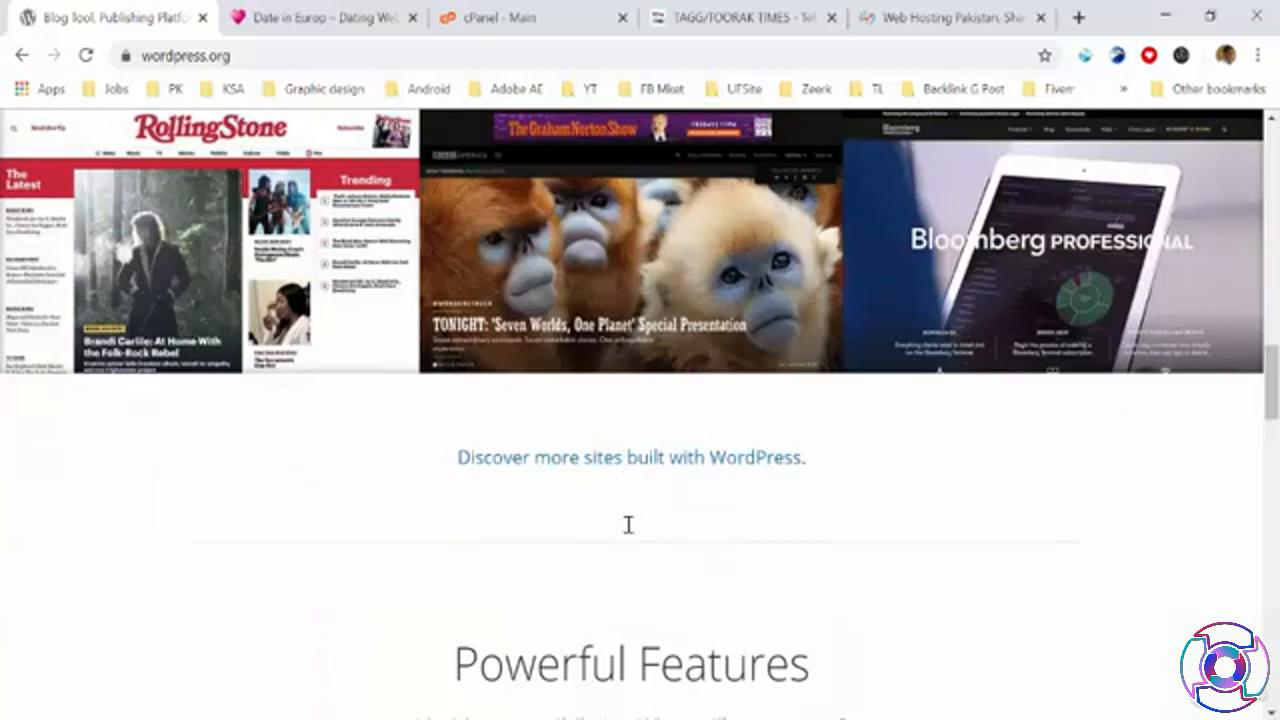
pyautogui.scroll(-13, 628, 525)
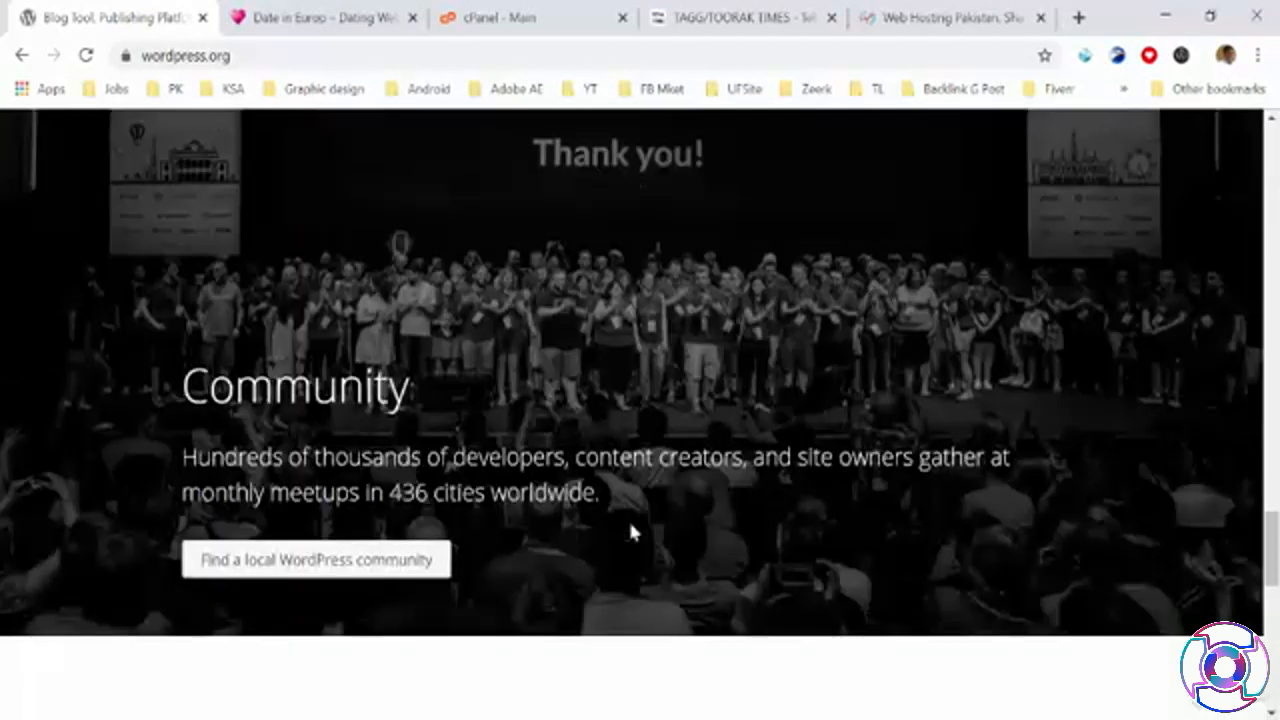
pyautogui.scroll(-10, 630, 530)
pyautogui.scroll(5, 652, 572)
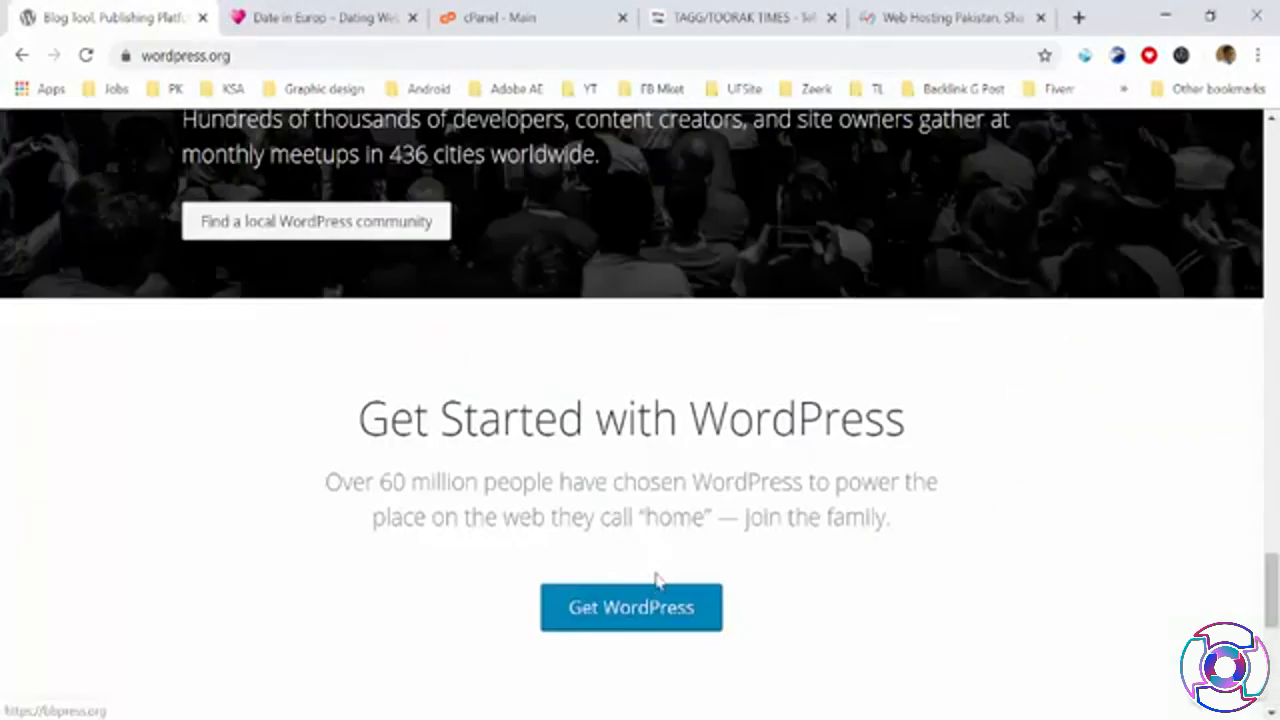
pyautogui.scroll(10, 529, 537)
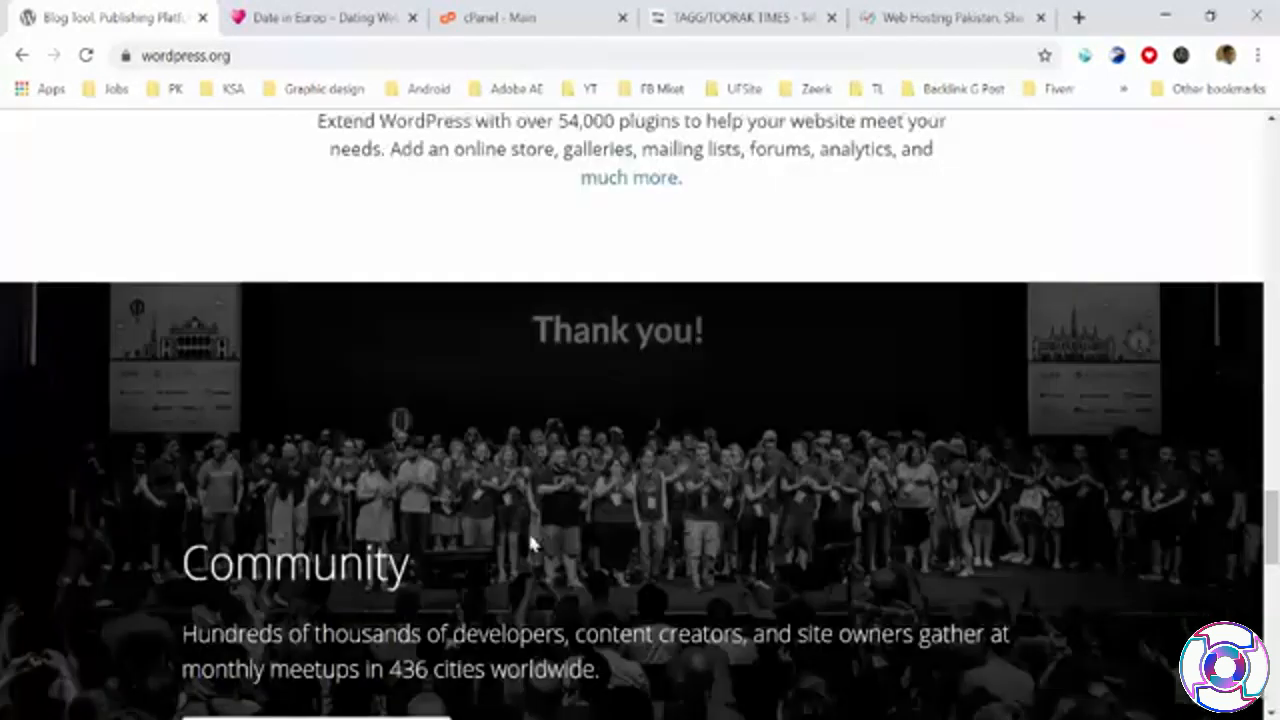
# Examine the Powerful Features section and plugin information on WordPress.org, and return to the writing settings
pyautogui.scroll(2, 545, 527)
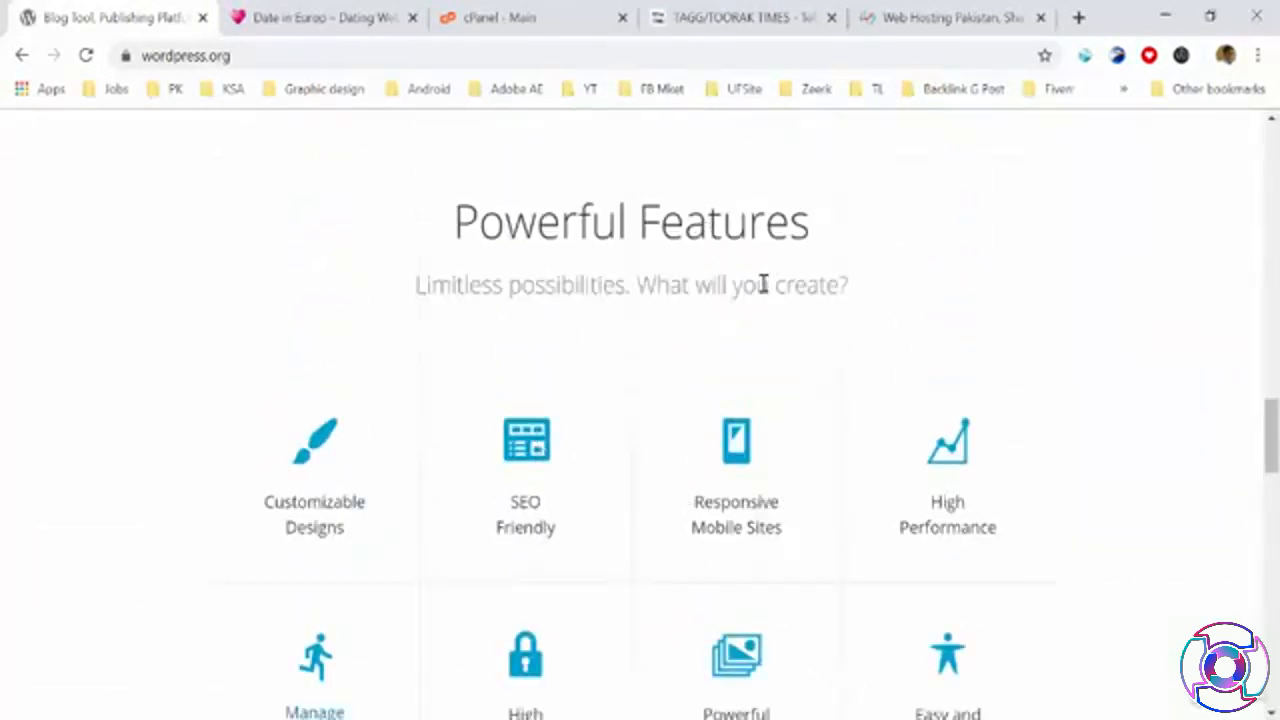
pyautogui.scroll(-2, 514, 380)
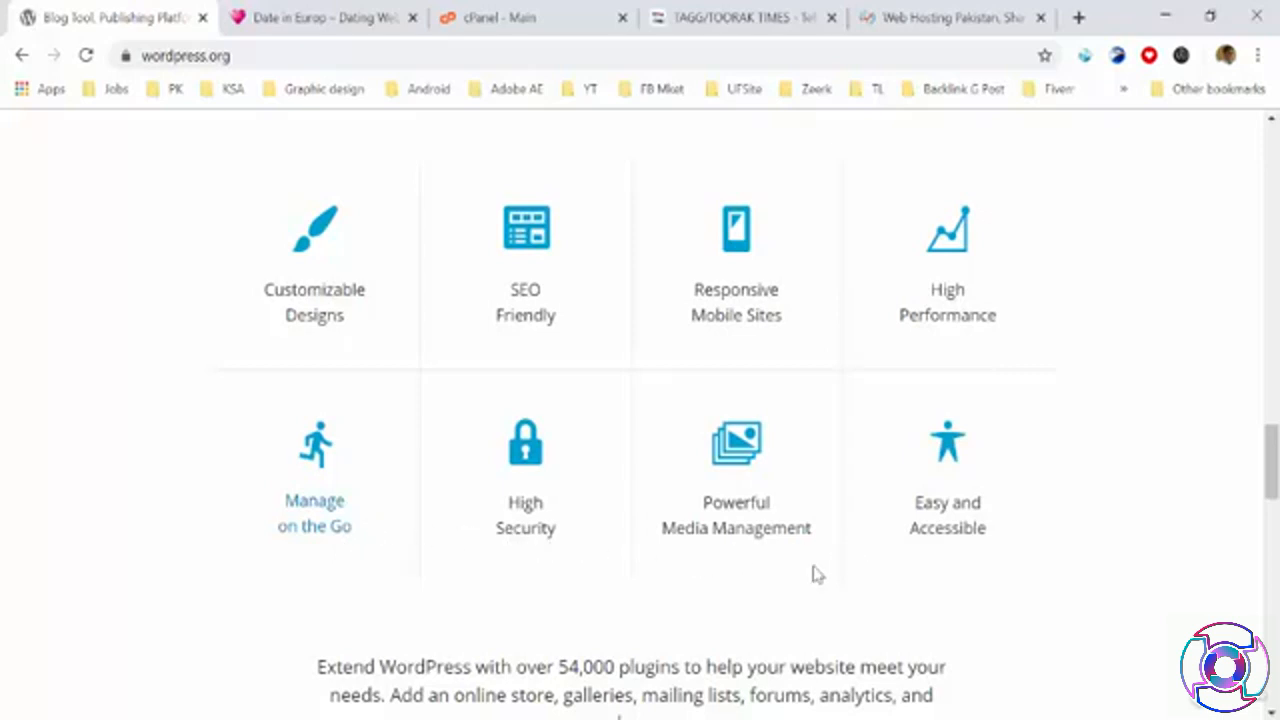
pyautogui.scroll(-2, 609, 494)
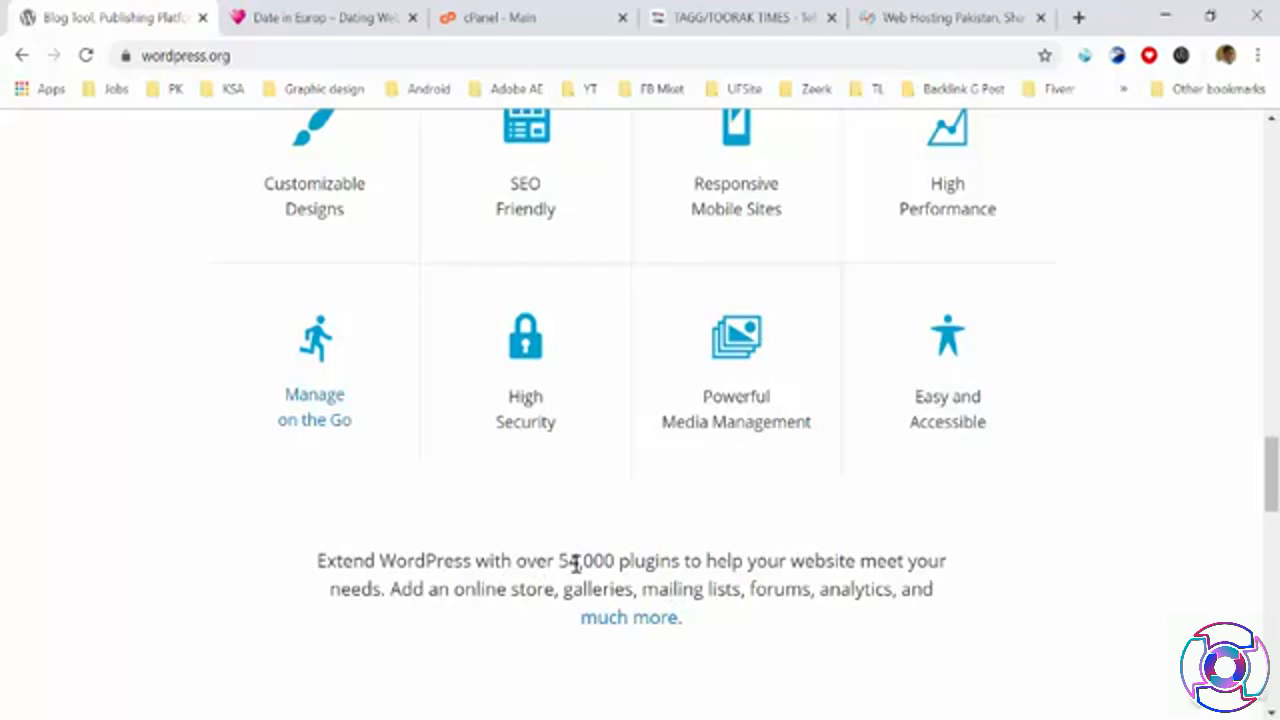
pyautogui.scroll(-3, 689, 563)
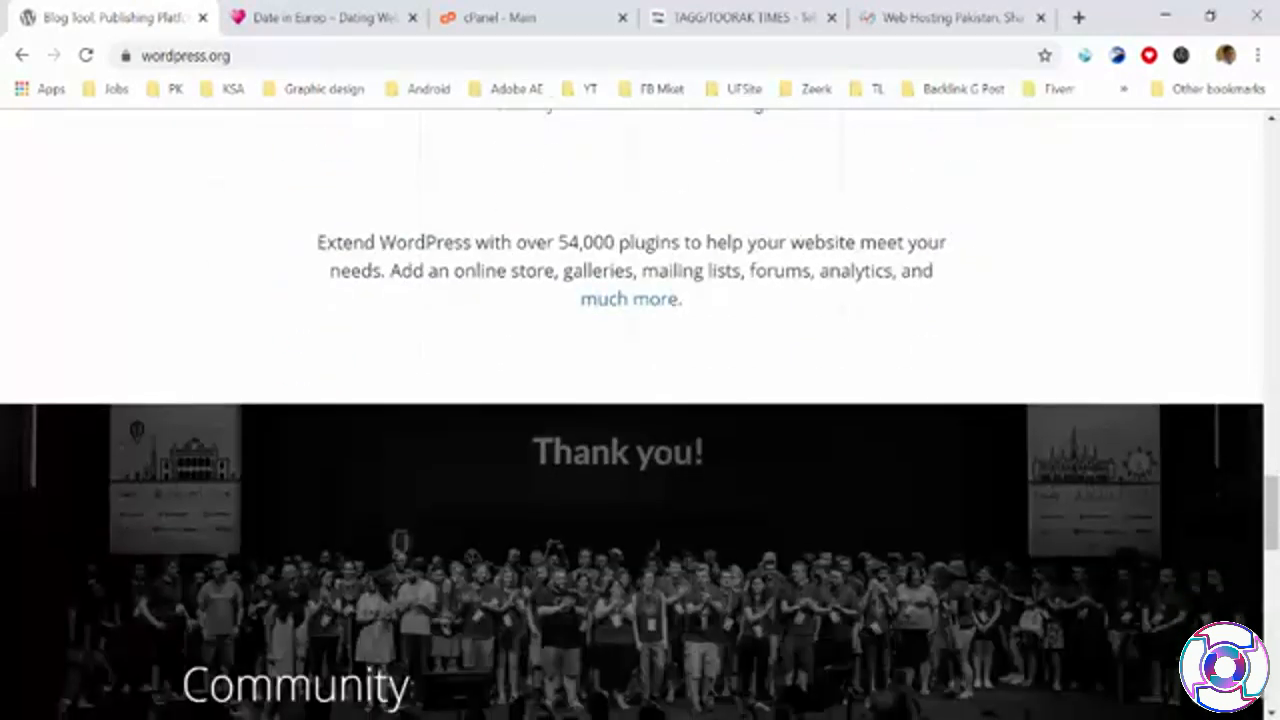
pyautogui.scroll(-6, 686, 571)
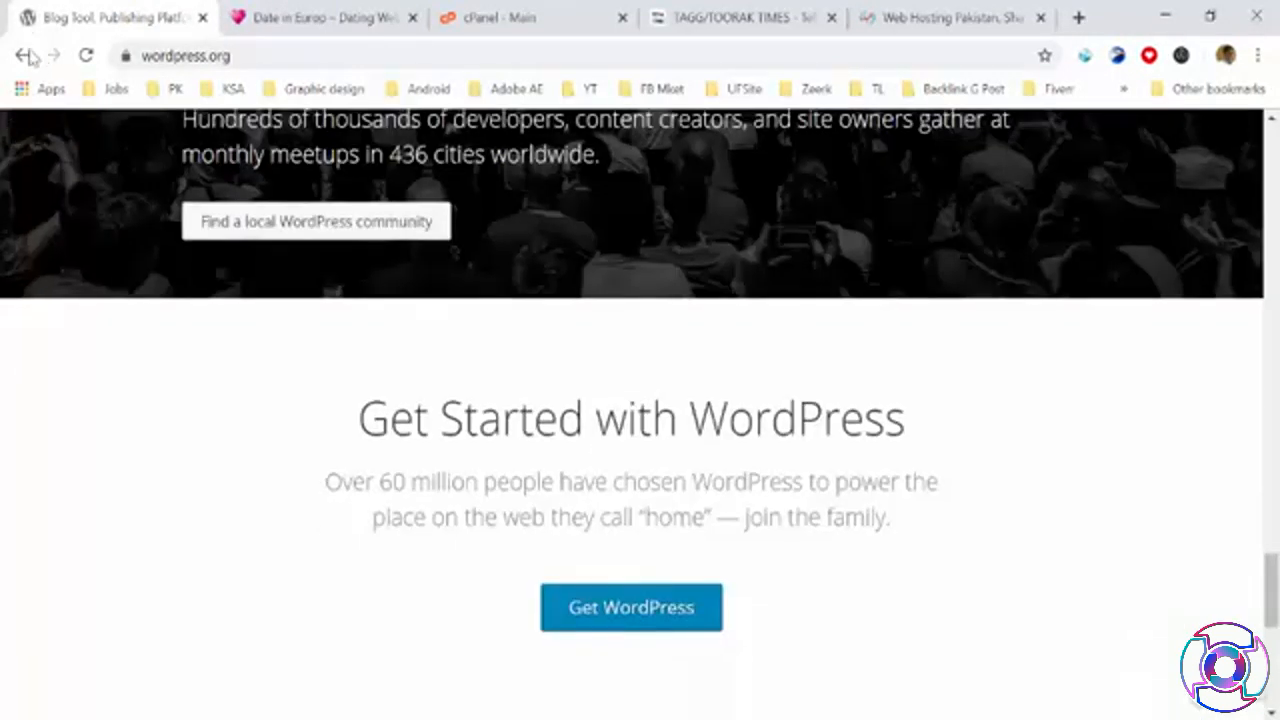
pyautogui.click(27, 56)
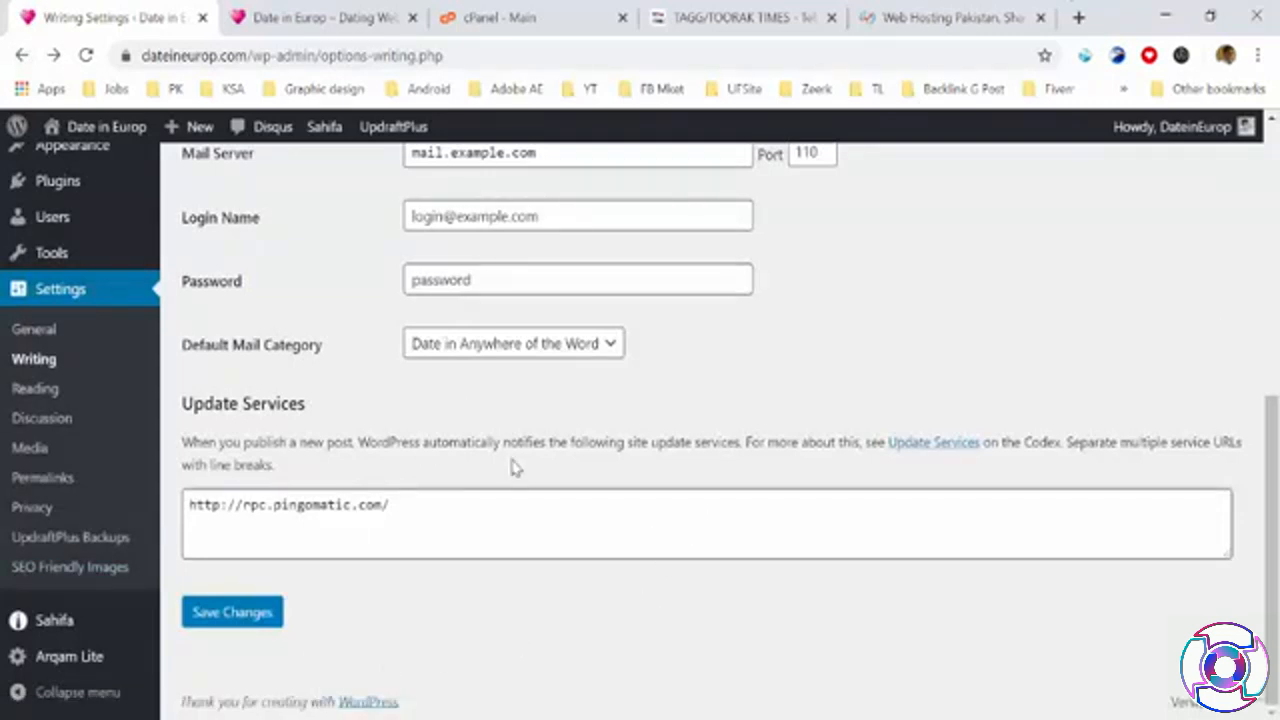
# Open the Codex page on Update Services and copy the complete XML-RPC Ping Services list, dismissing the batch download dialog
pyautogui.click(915, 443)
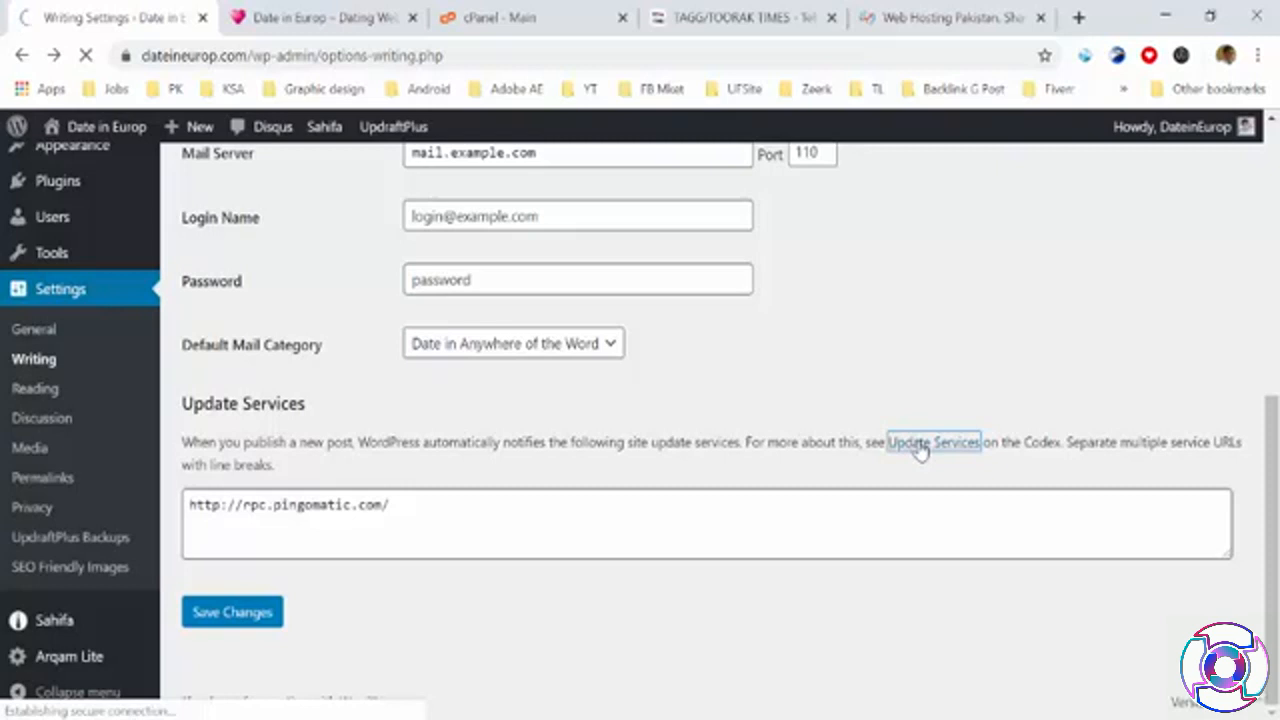
pyautogui.scroll(-1, 510, 478)
pyautogui.scroll(-10, 510, 478)
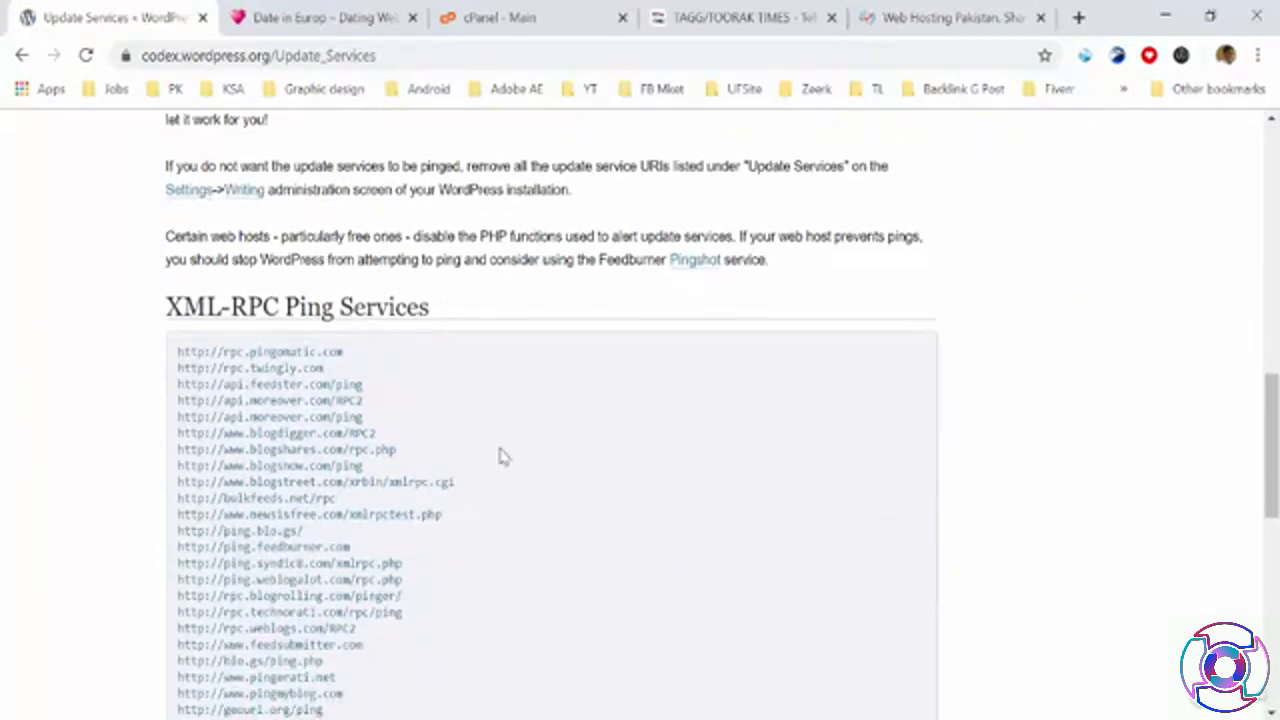
pyautogui.hotkey('ctrl', 'a')
pyautogui.click(491, 431)
pyautogui.scroll(-5, 491, 431)
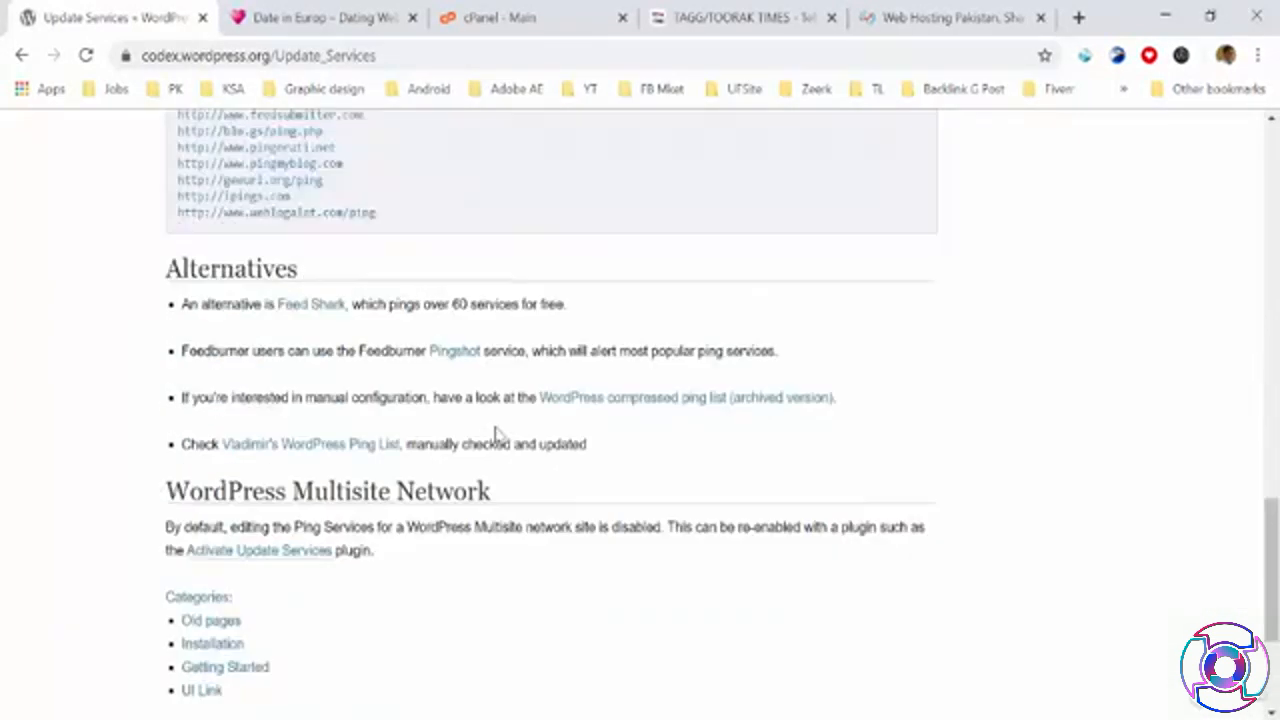
pyautogui.scroll(4, 495, 432)
pyautogui.moveTo(414, 482); pyautogui.dragTo(180, 517)
pyautogui.hotkey('ctrl', 'c')
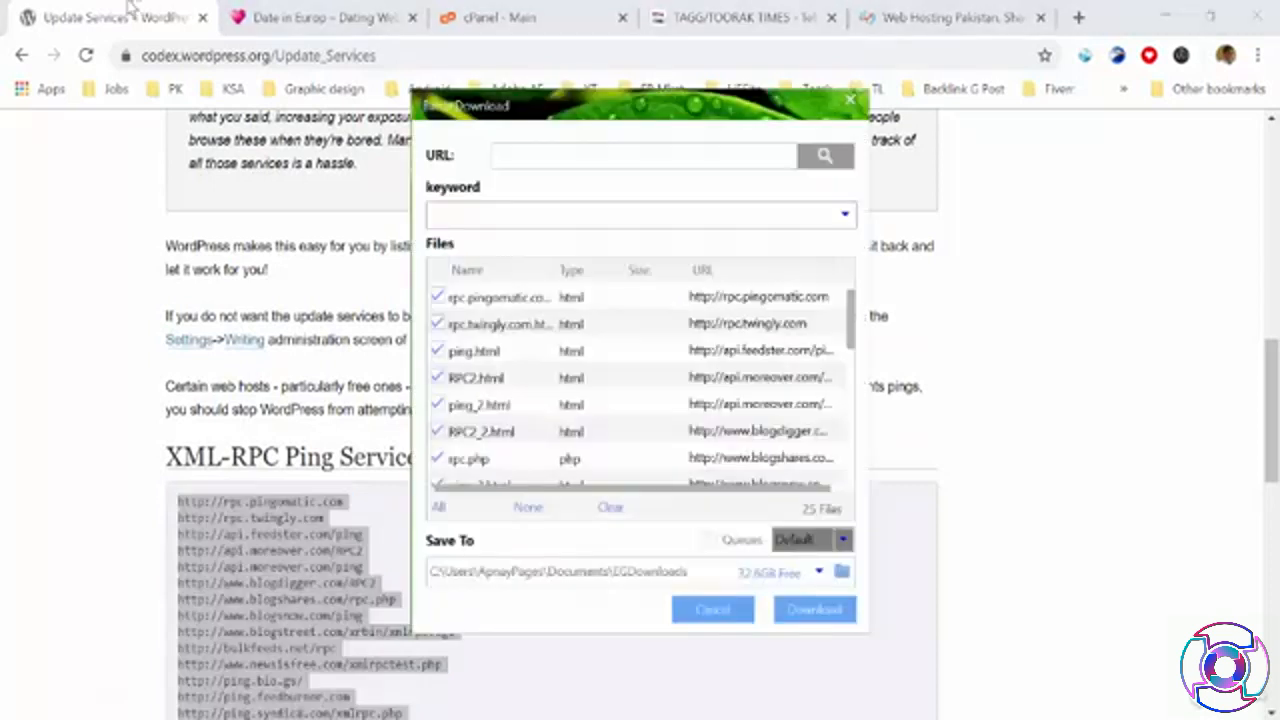
pyautogui.click(702, 613)
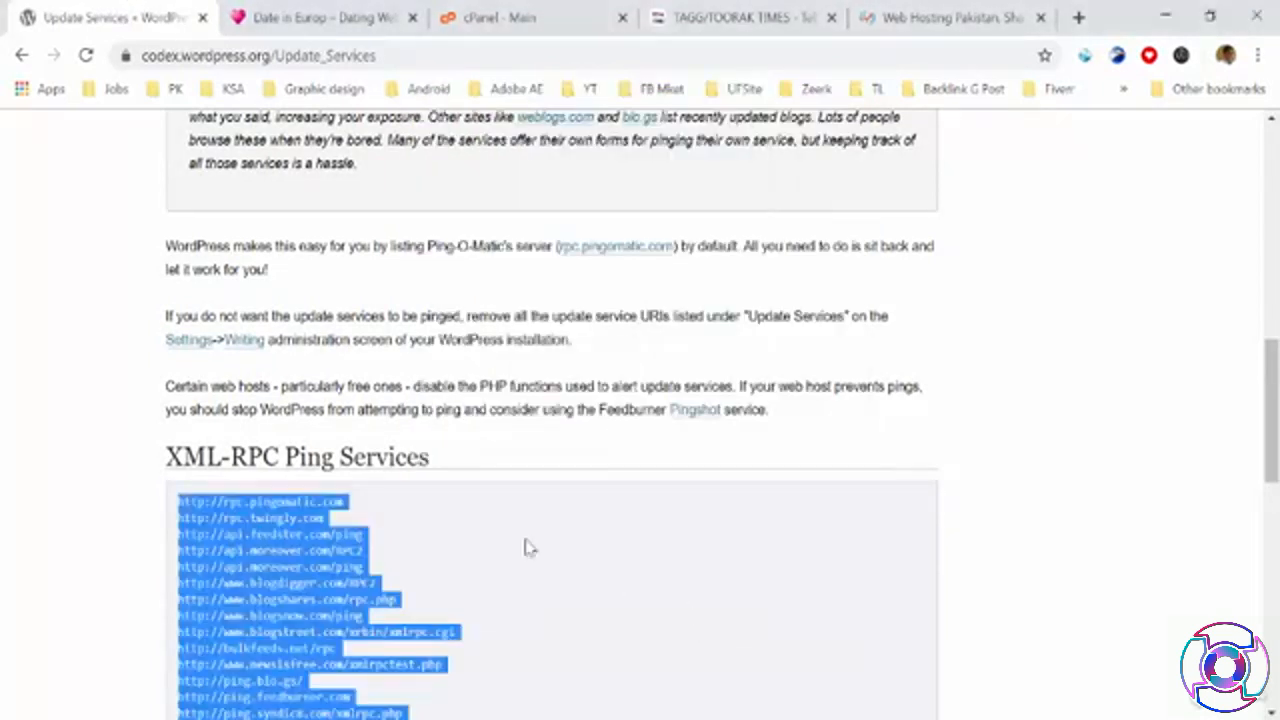
# Return to the writing settings and paste the copied ping service URLs below the existing entry in Update Services
pyautogui.click(22, 55)
pyautogui.click(423, 506)
pyautogui.hotkey('ctrl', 'v')
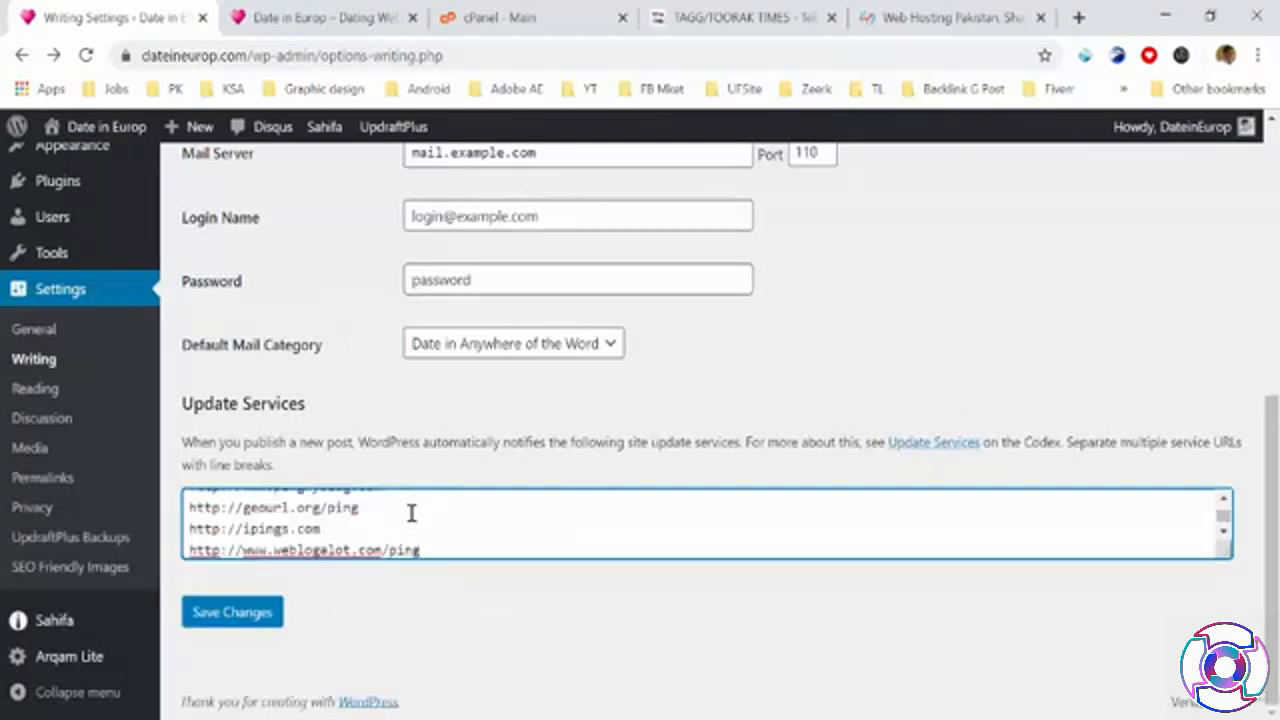
pyautogui.scroll(6, 425, 515)
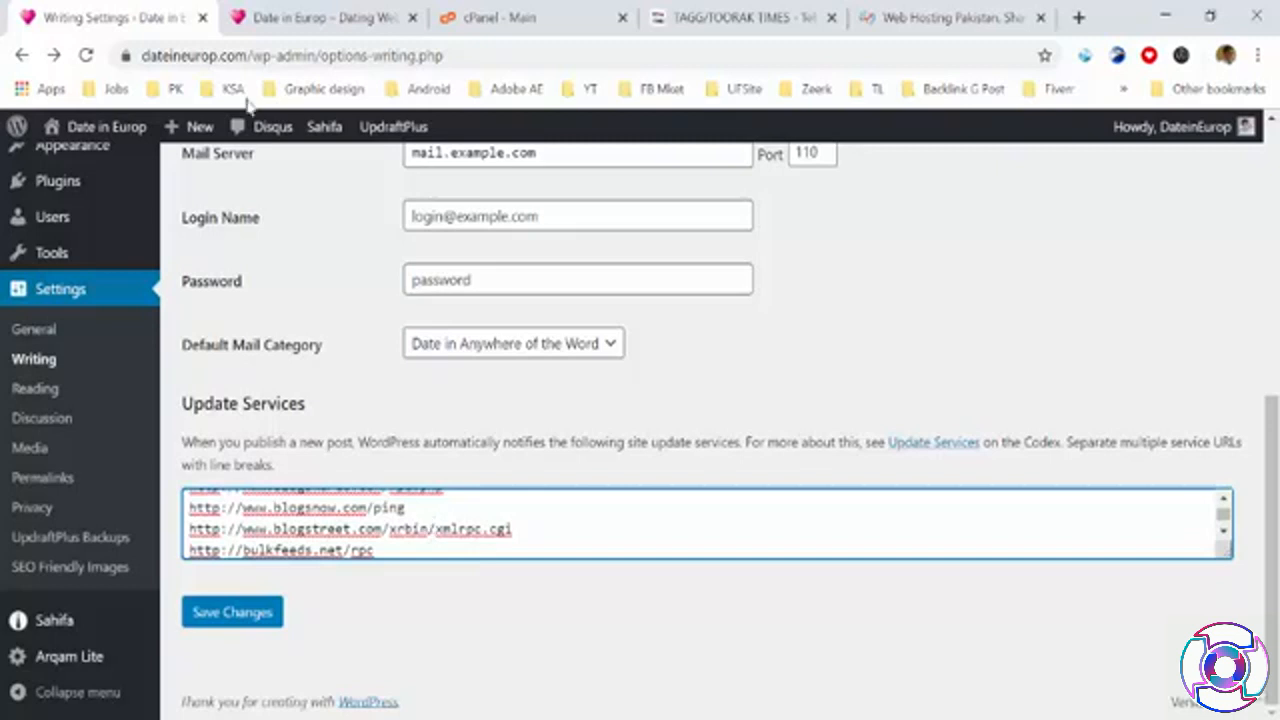
# Check the live site's home page and come back to the writing settings
pyautogui.click(289, 30)
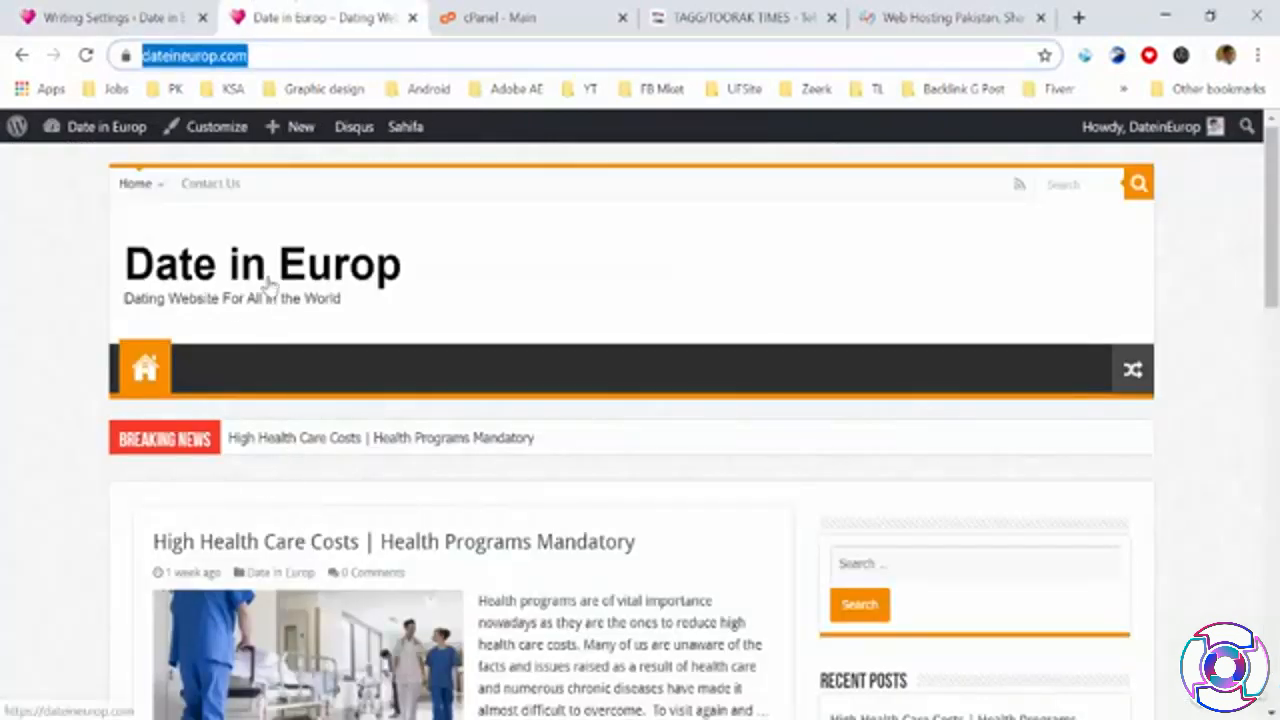
pyautogui.click(60, 17)
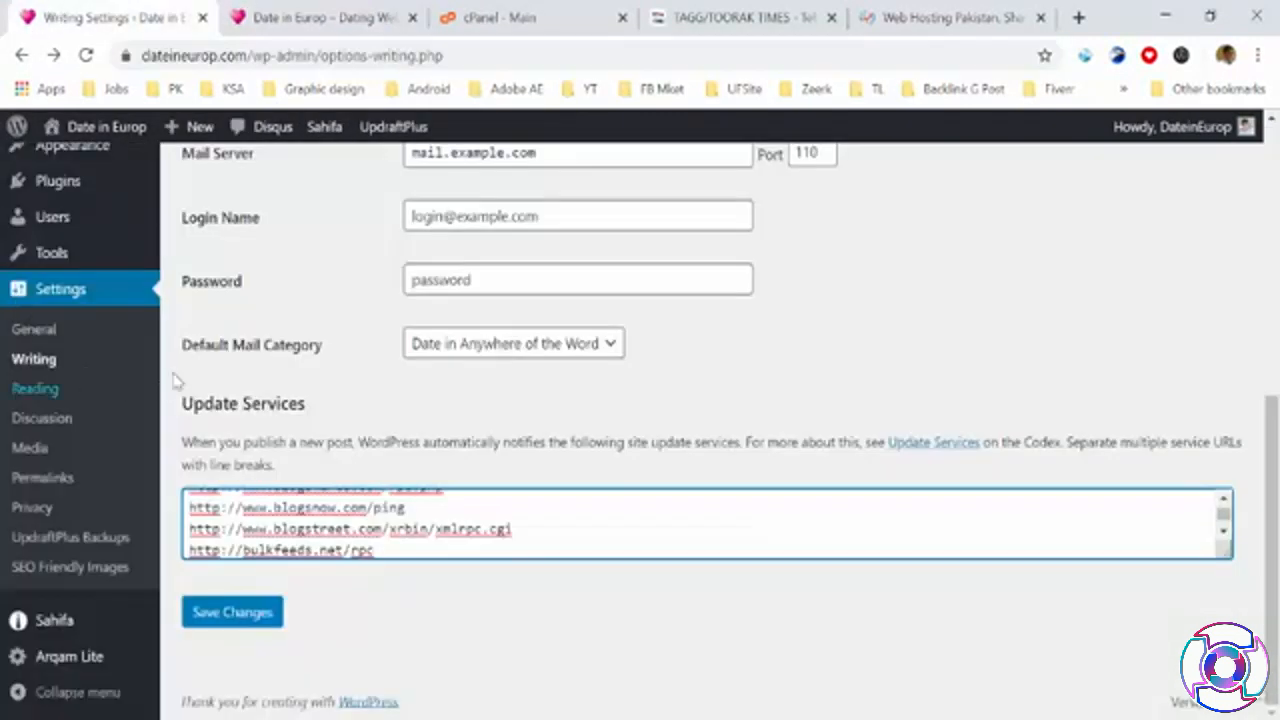
pyautogui.click(320, 17)
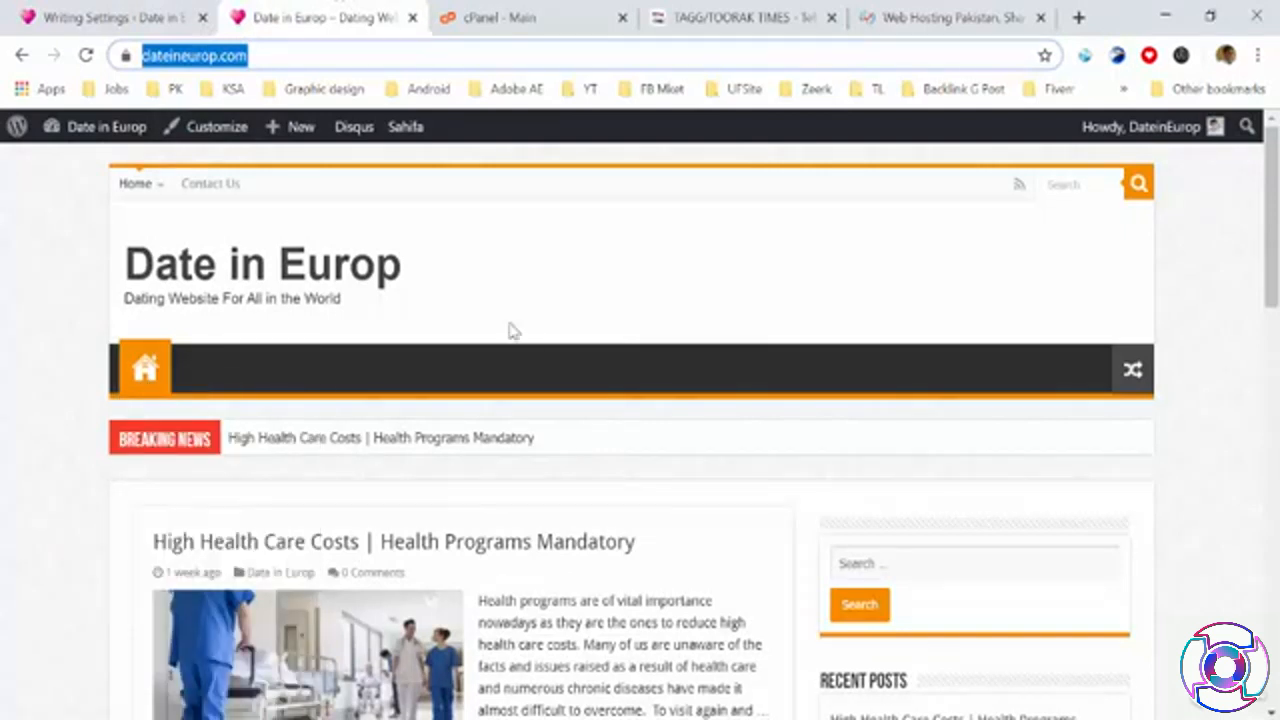
pyautogui.click(168, 12)
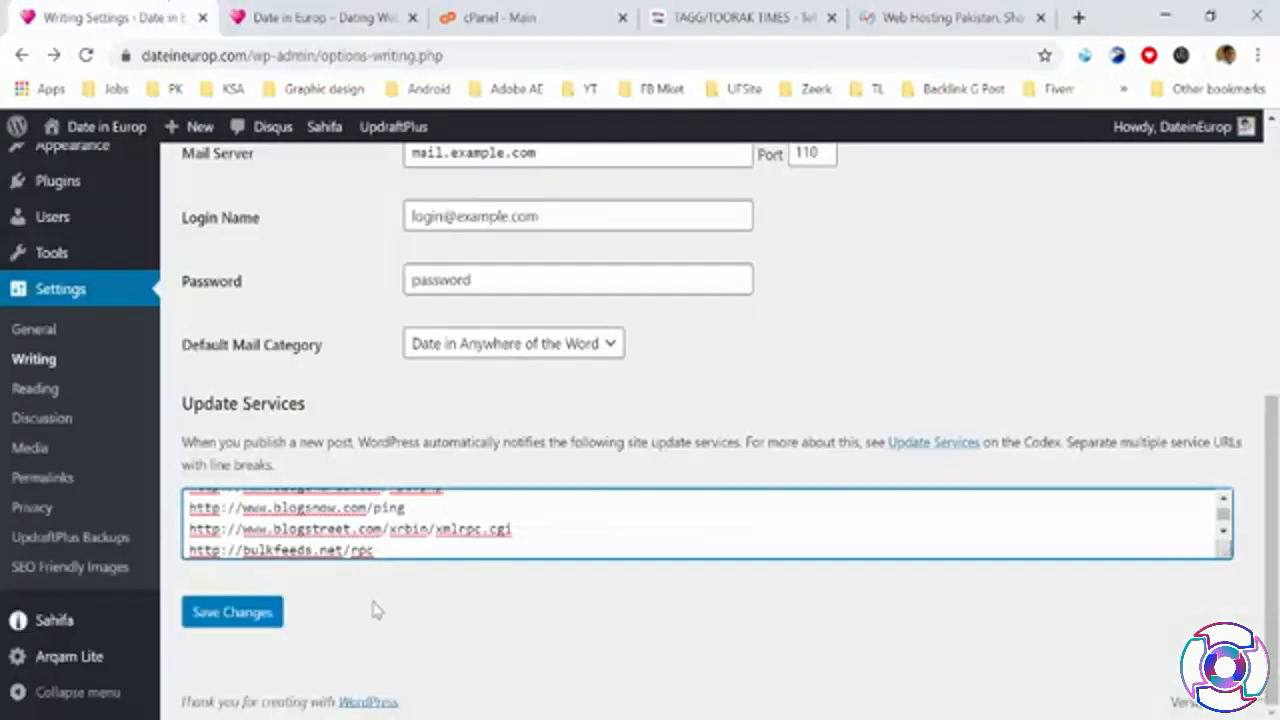
# Check the update services list from start to end and save the writing settings
pyautogui.scroll(3, 368, 617)
pyautogui.scroll(-2, 366, 617)
pyautogui.scroll(2, 373, 540)
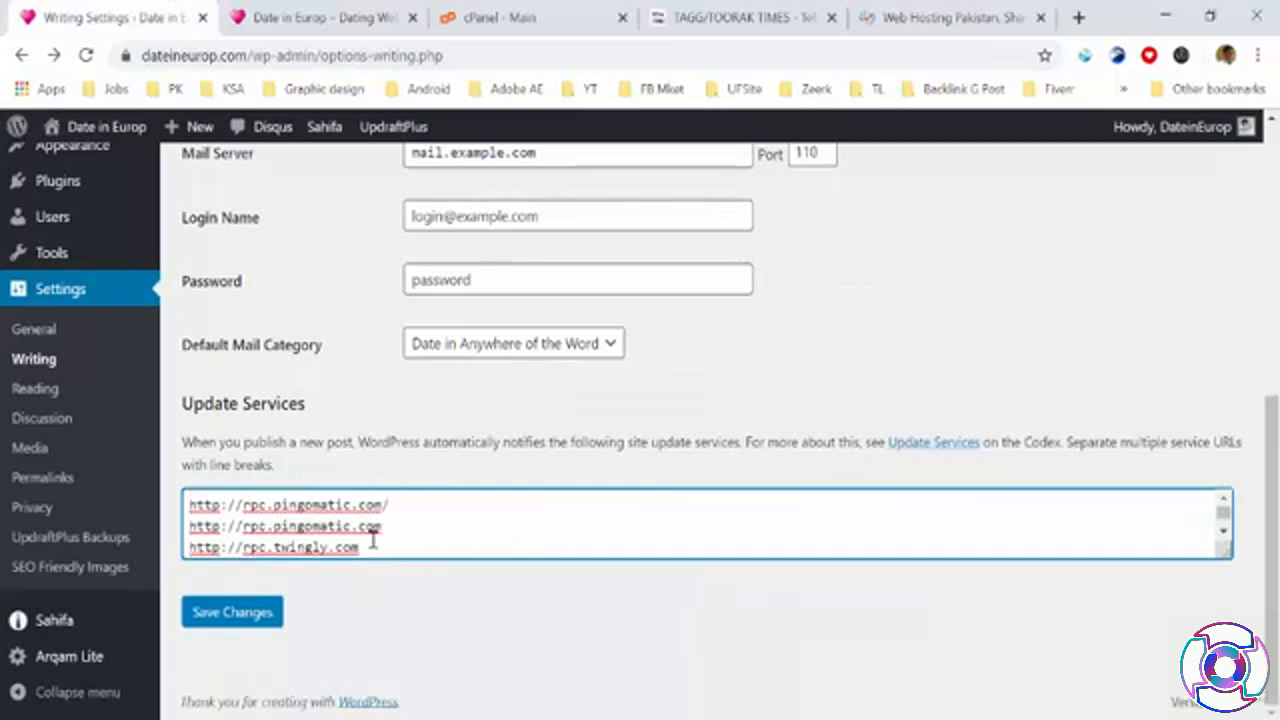
pyautogui.scroll(-2, 360, 540)
pyautogui.scroll(-2, 298, 530)
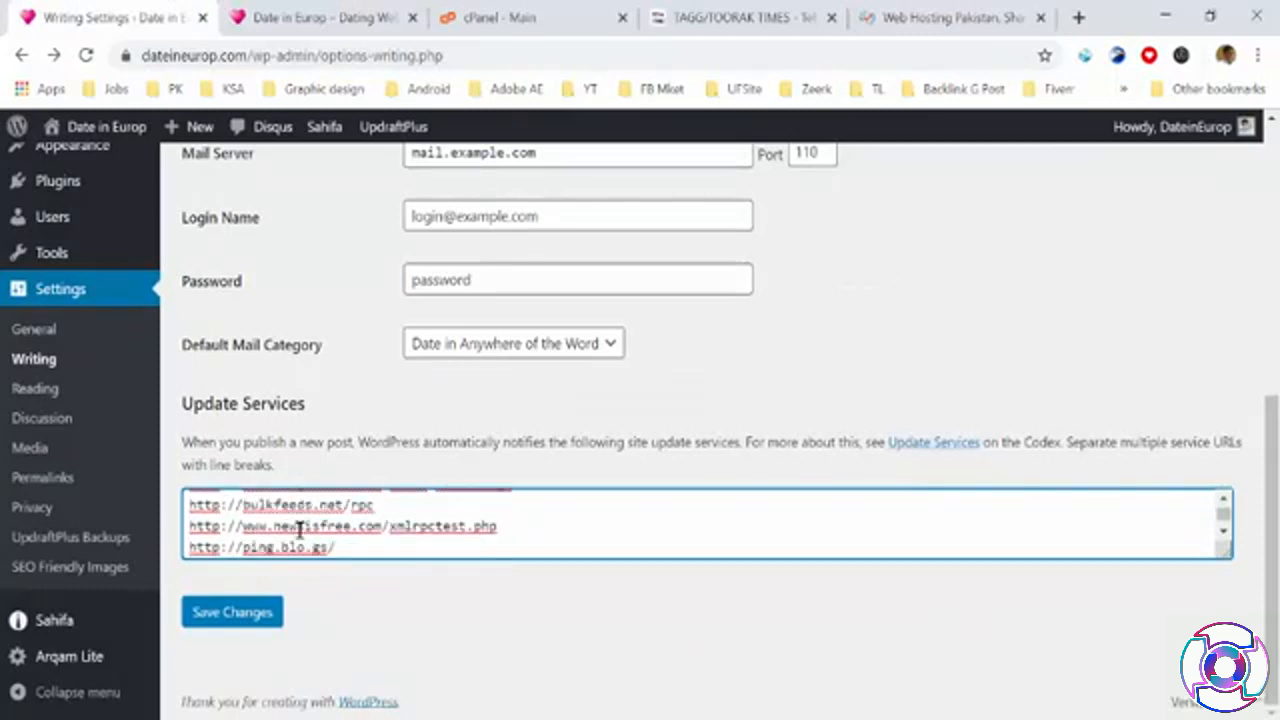
pyautogui.scroll(-5, 363, 530)
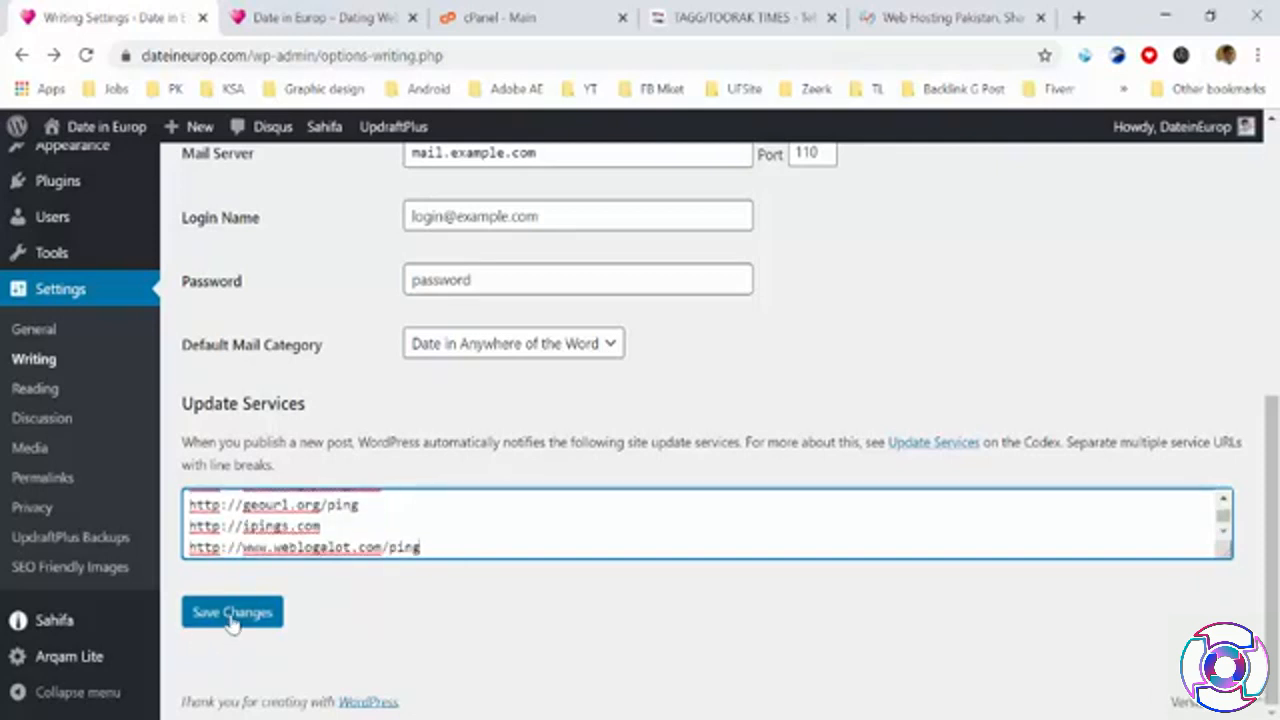
pyautogui.click(231, 619)
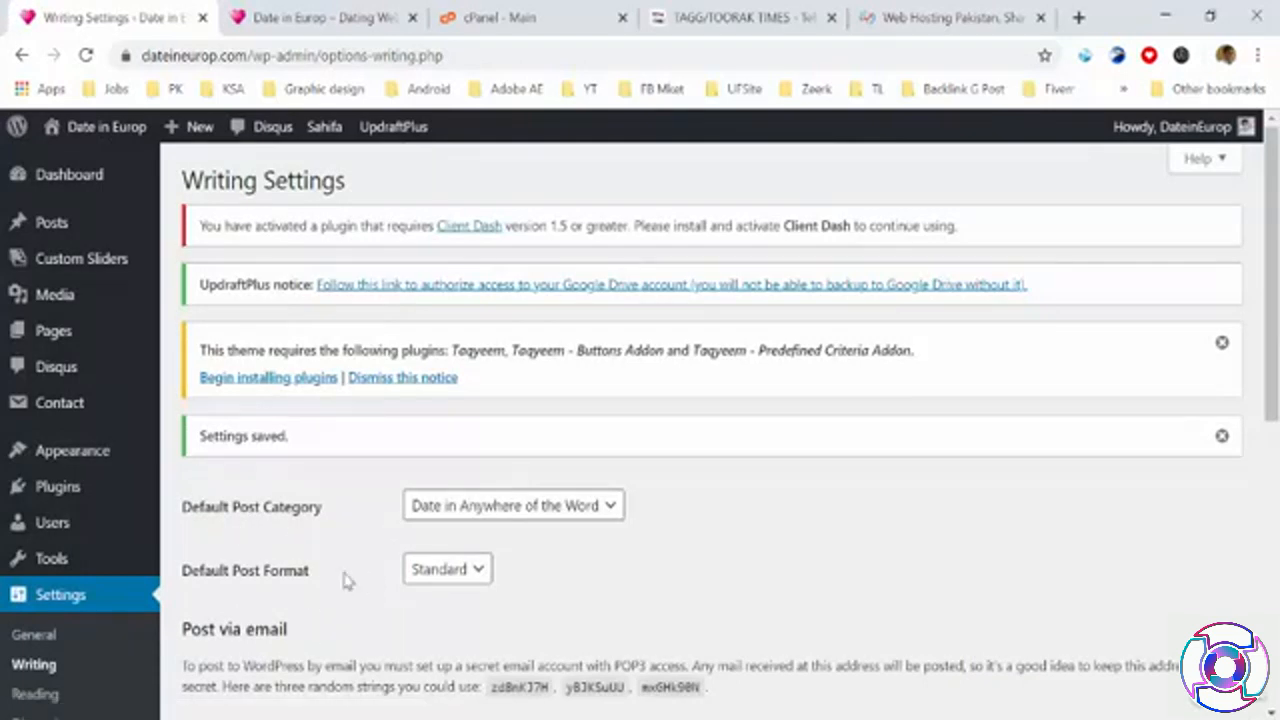
# Switch to the WordPress course presentation in PowerPoint and look through slides 4 to 6, stopping at Wordpress SEO setting
pyautogui.scroll(-1, 345, 580)
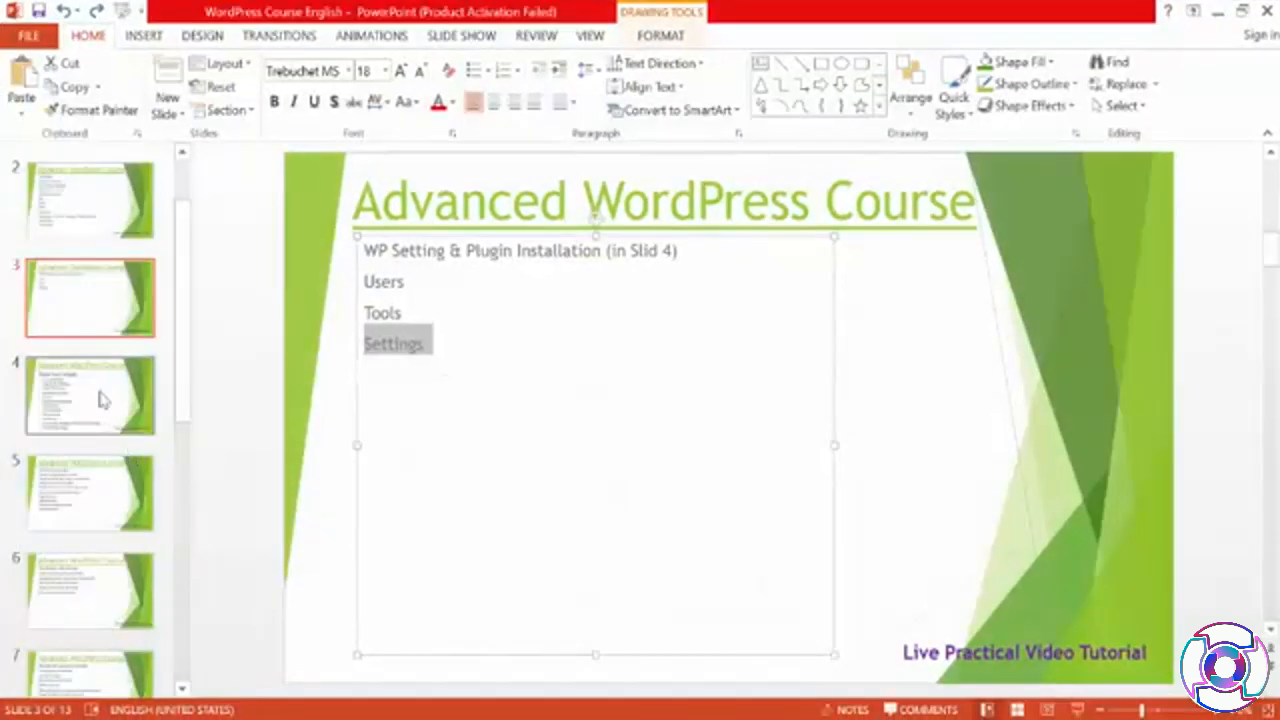
pyautogui.click(100, 402)
pyautogui.click(111, 470)
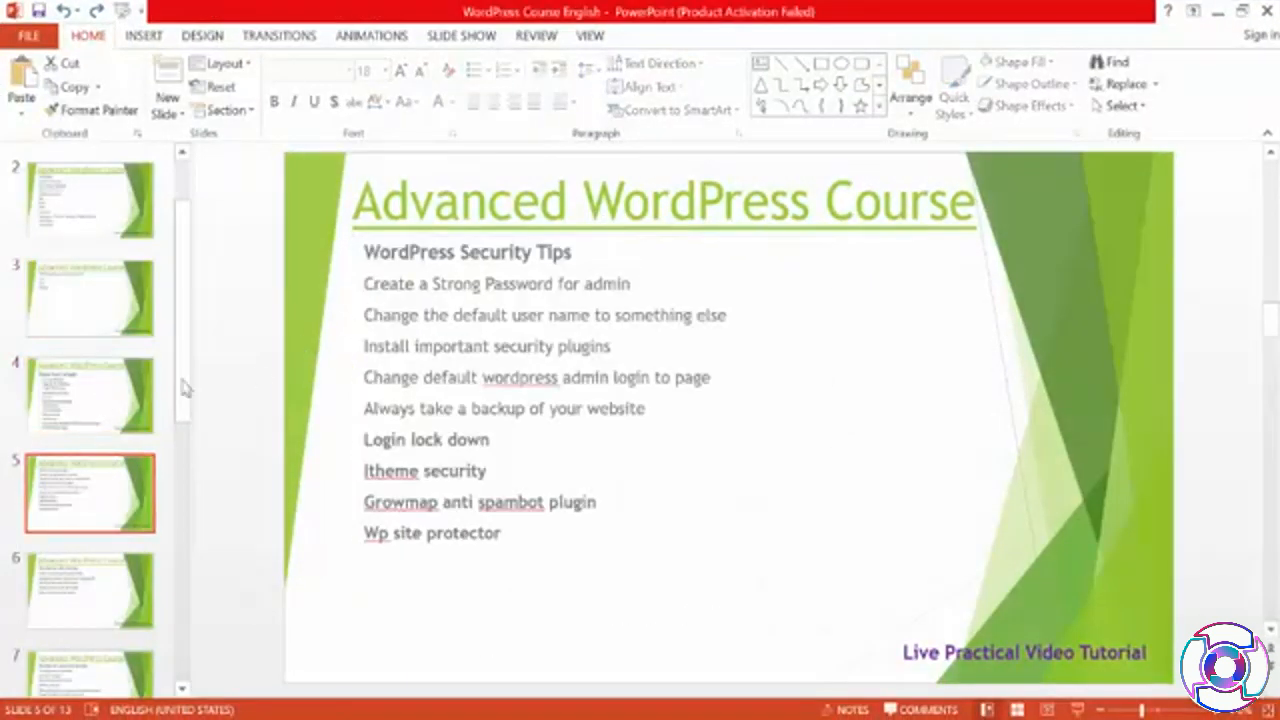
pyautogui.scroll(-1, 100, 410)
pyautogui.click(108, 525)
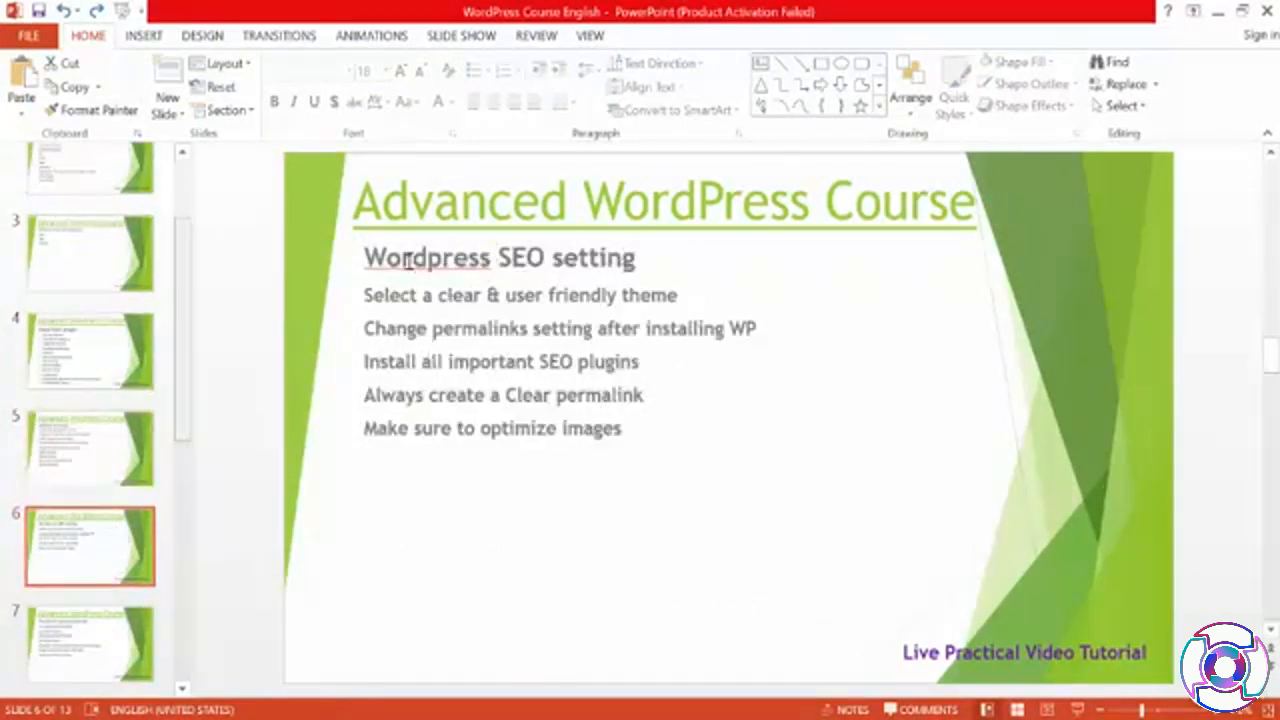
# Undo the accidental text box move on slide 6 and highlight the Wordpress SEO setting list for review
pyautogui.moveTo(360, 249); pyautogui.dragTo(480, 240)
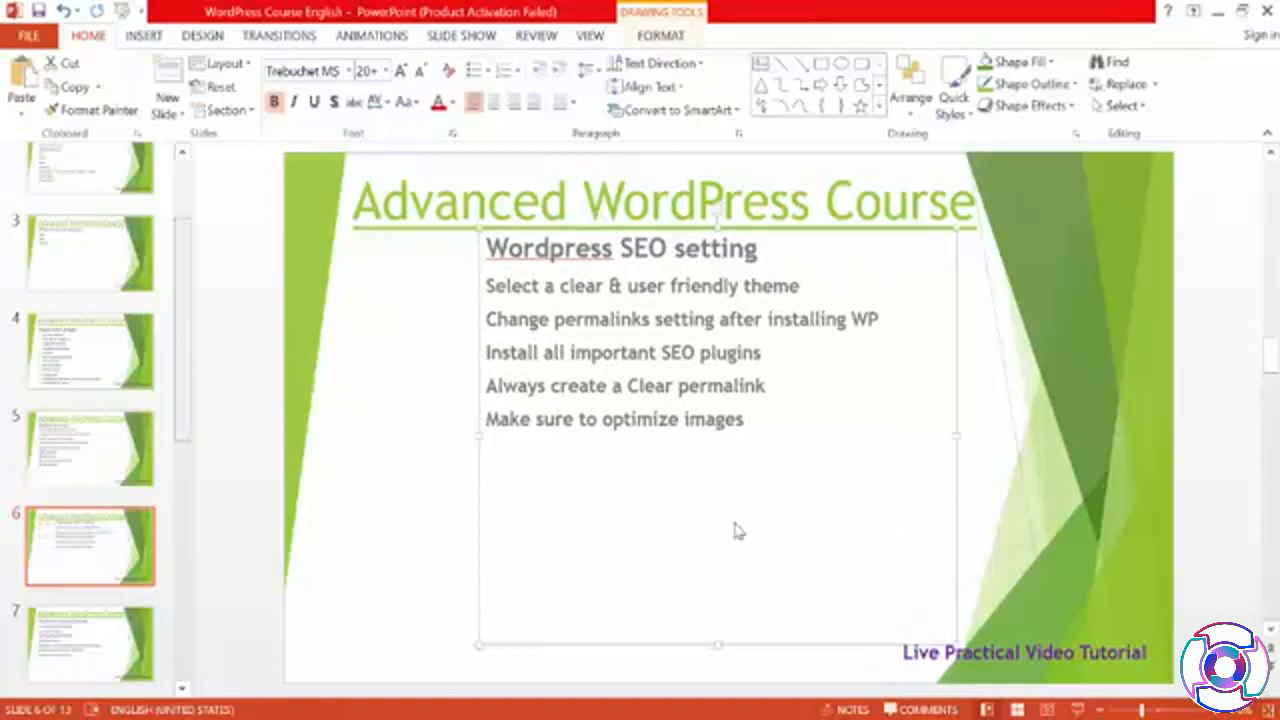
pyautogui.hotkey('ctrl', 'z')
pyautogui.moveTo(625, 432); pyautogui.dragTo(364, 257)
pyautogui.click(467, 396)
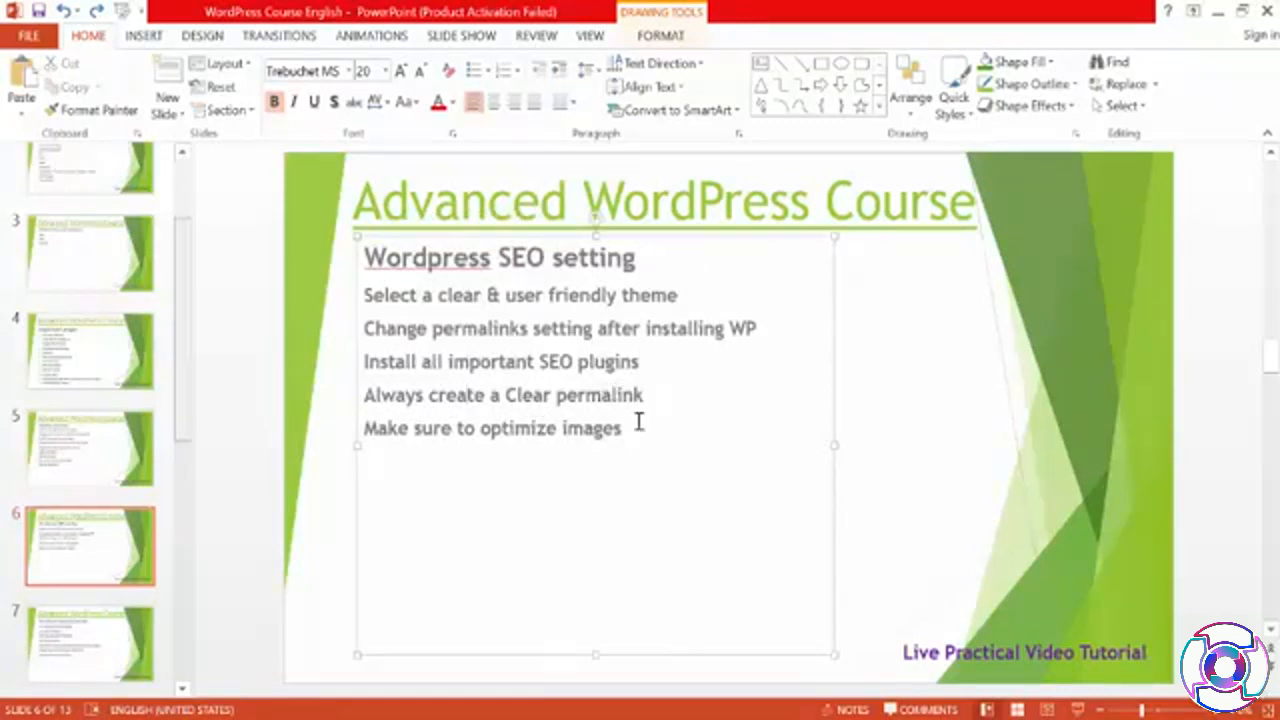
# Highlight the last line about optimizing images on slide 6, switch back to WordPress in Chrome and open the reading settings
pyautogui.moveTo(622, 430); pyautogui.dragTo(364, 428)
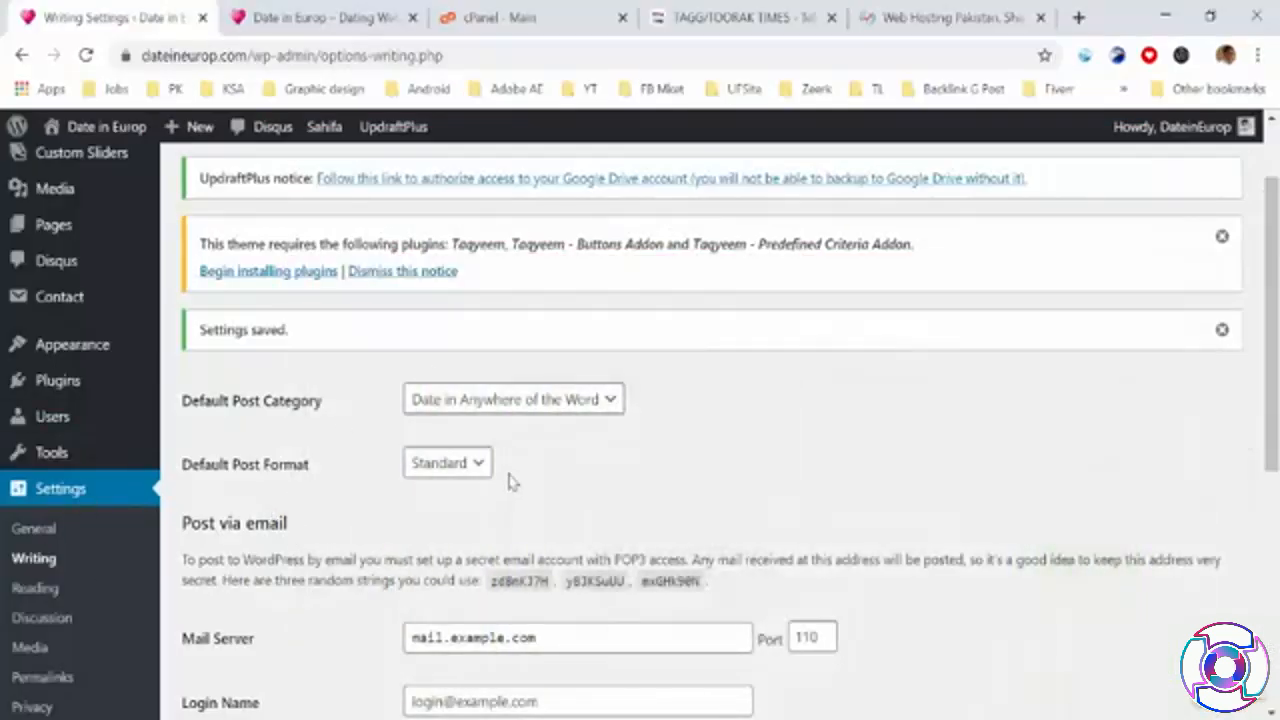
pyautogui.scroll(-5, 508, 480)
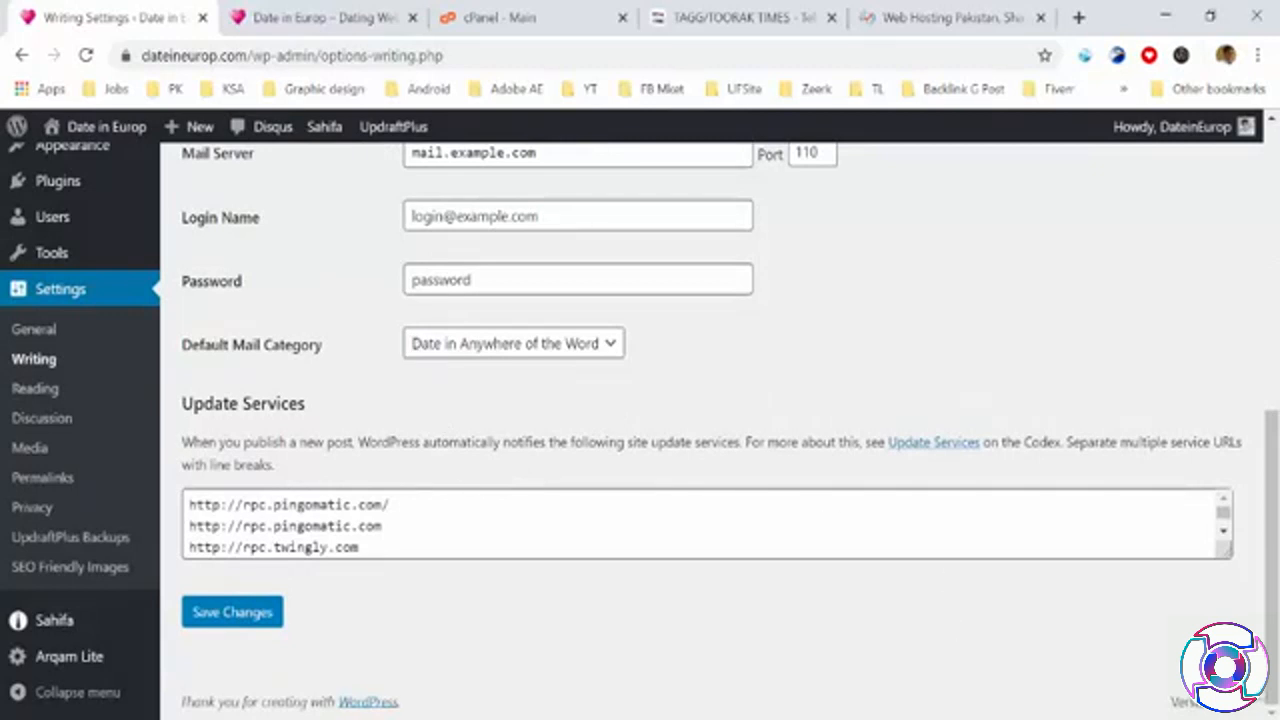
pyautogui.press('F10')
pyautogui.click(1204, 665)
pyautogui.click(46, 390)
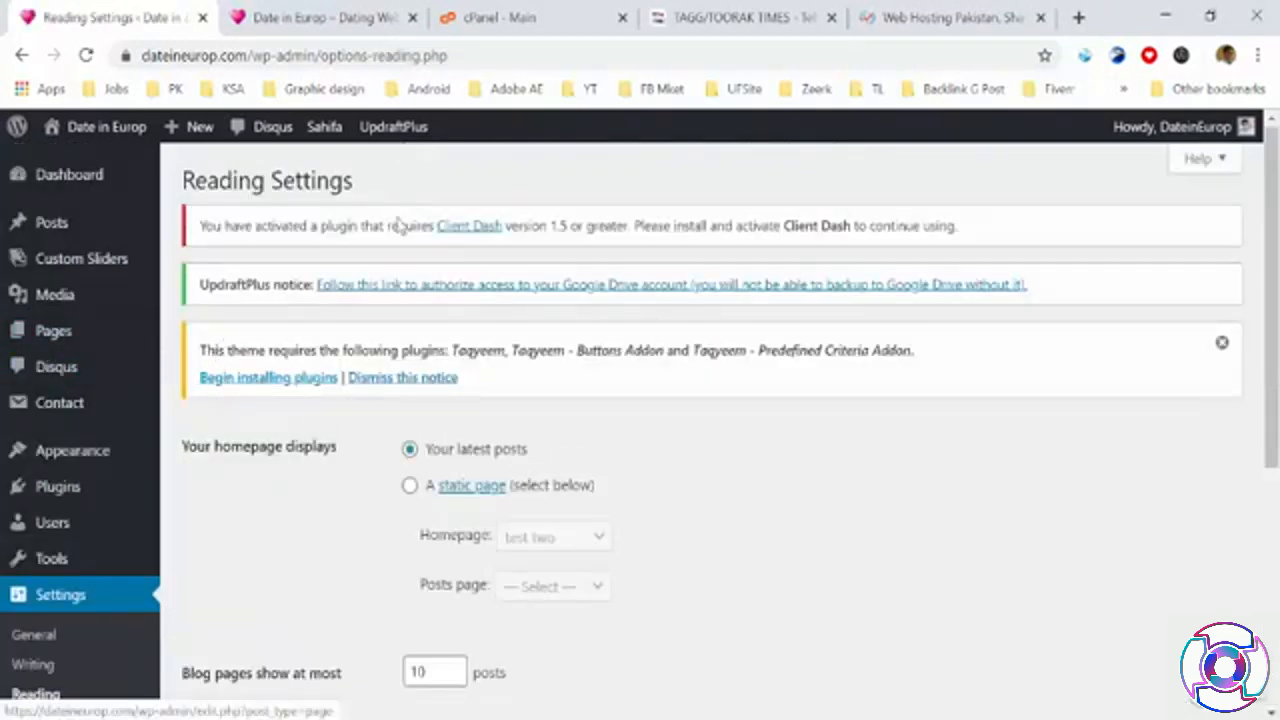
# Check the live site's home menus, open Home Page 2 from the upper Home menu and return to the reading settings
pyautogui.click(313, 12)
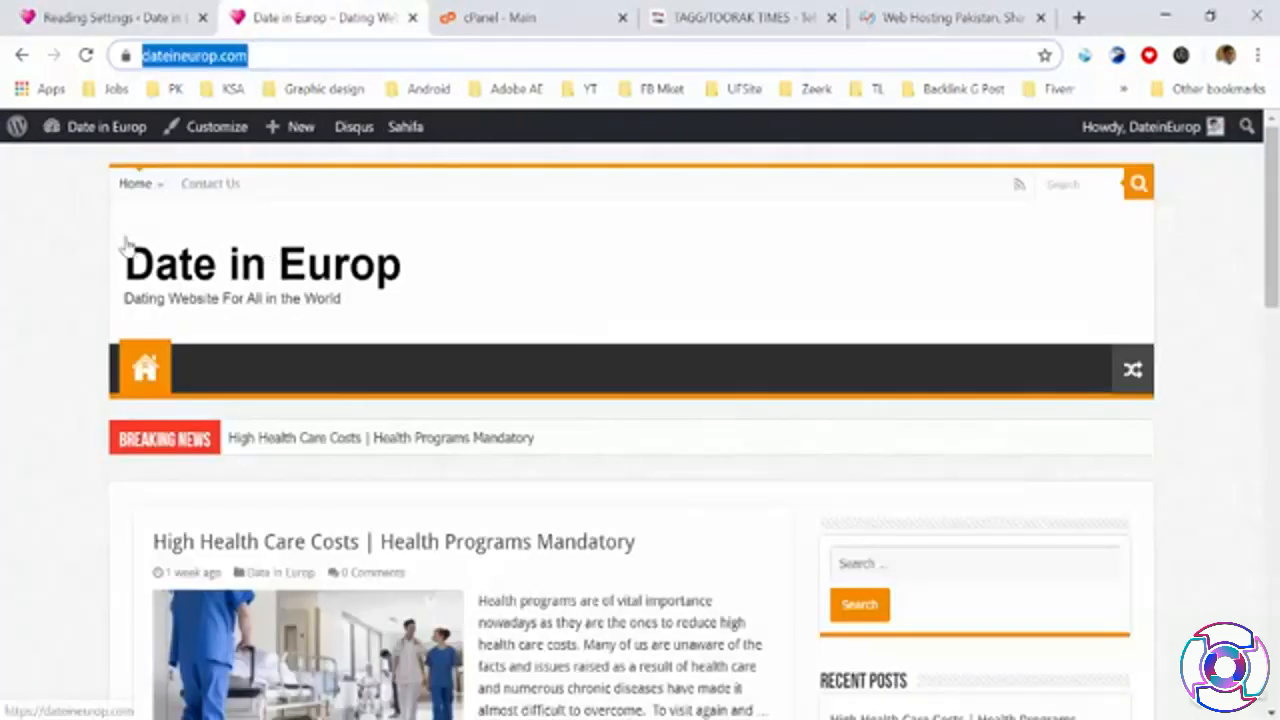
pyautogui.moveTo(152, 376)
pyautogui.scroll(-1, 150, 405)
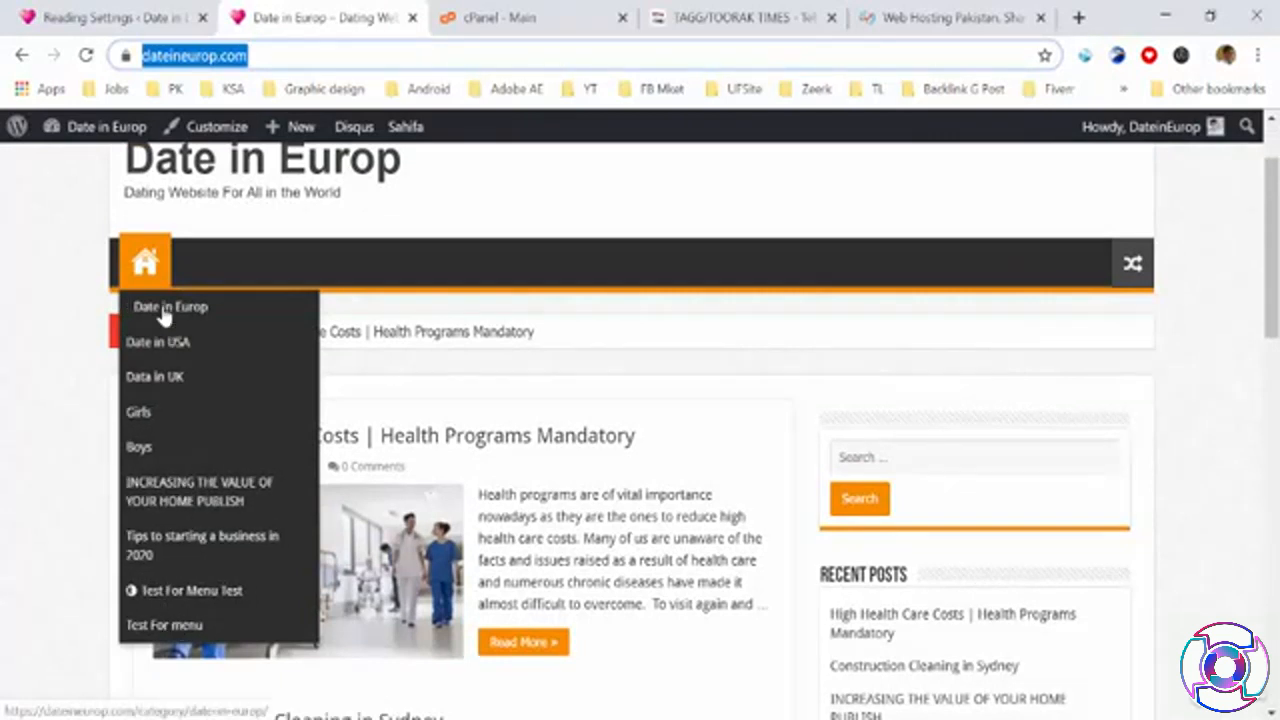
pyautogui.scroll(1, 165, 316)
pyautogui.moveTo(166, 191)
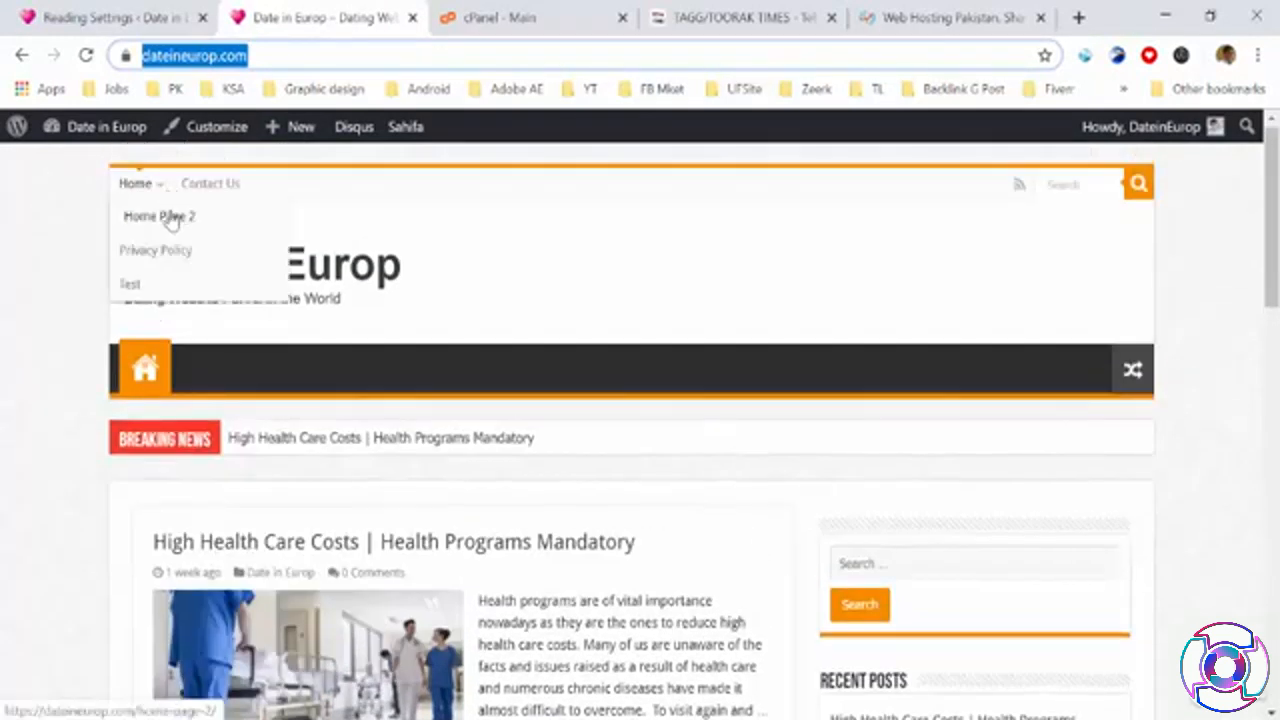
pyautogui.click(172, 221)
pyautogui.click(155, 17)
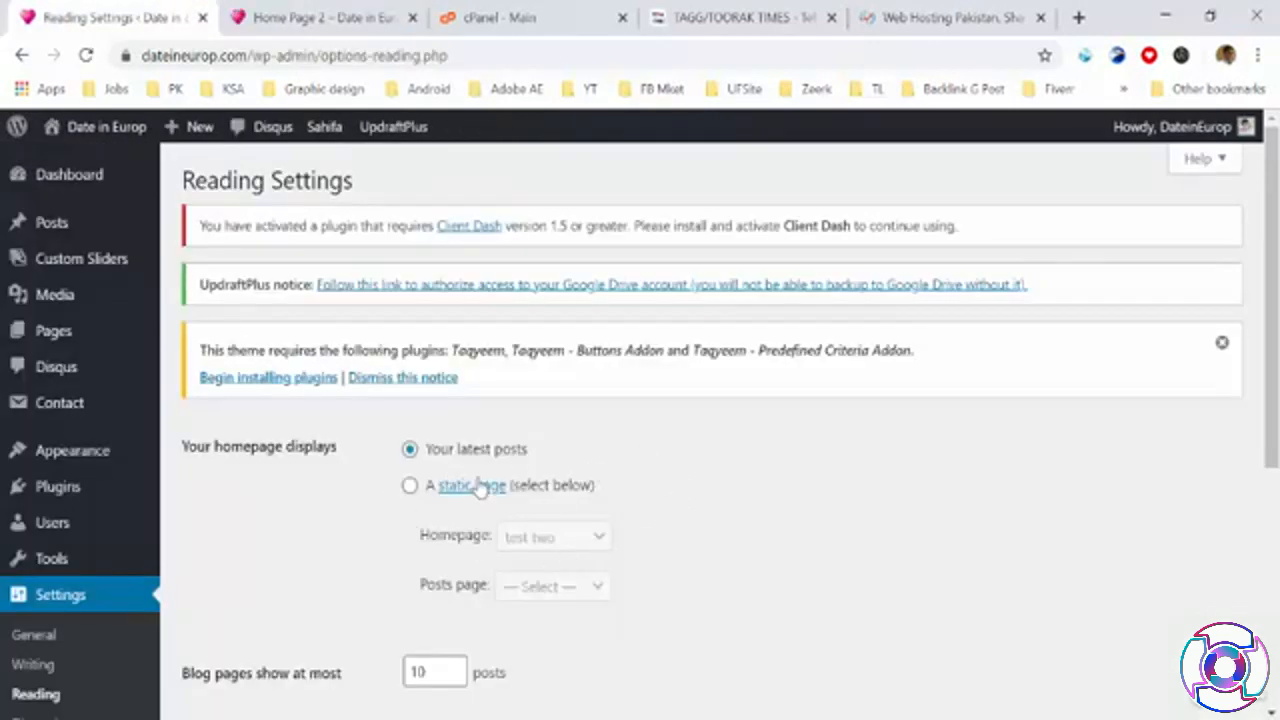
# Try a static page homepage with test two selected, and switch the homepage display back to Your latest posts
pyautogui.moveTo(537, 454); pyautogui.dragTo(438, 452)
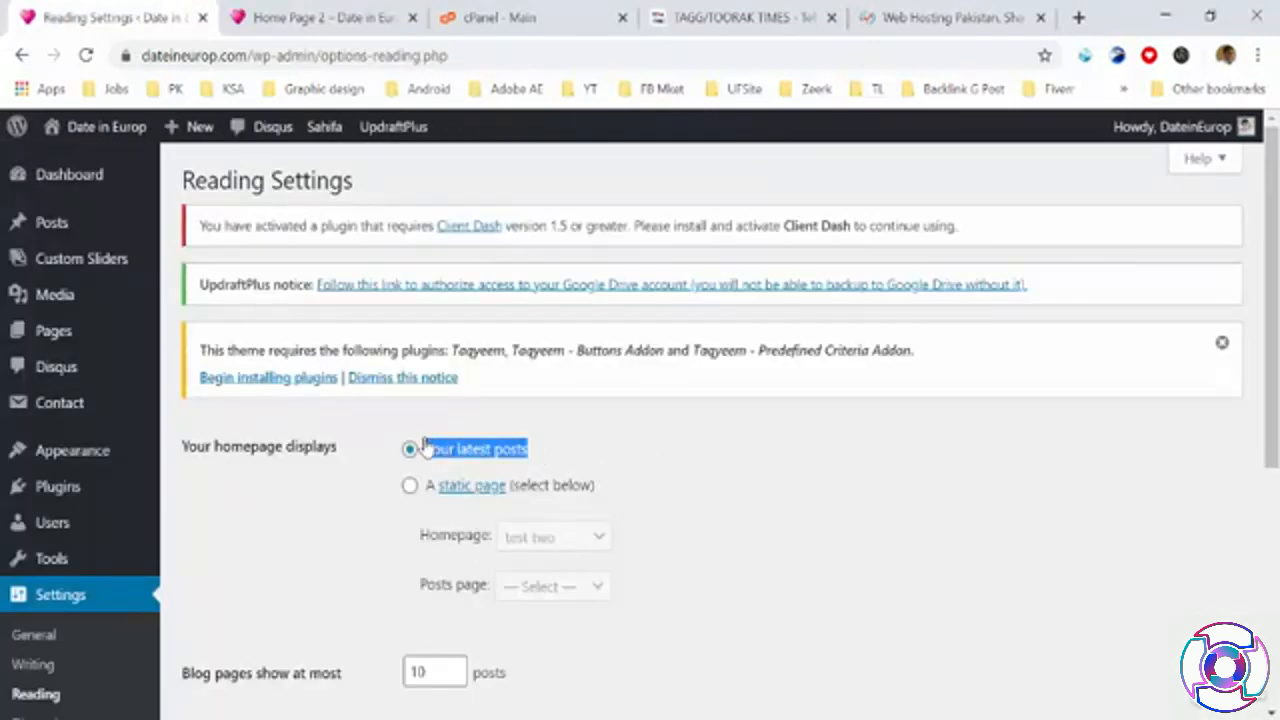
pyautogui.click(410, 487)
pyautogui.scroll(-1, 572, 455)
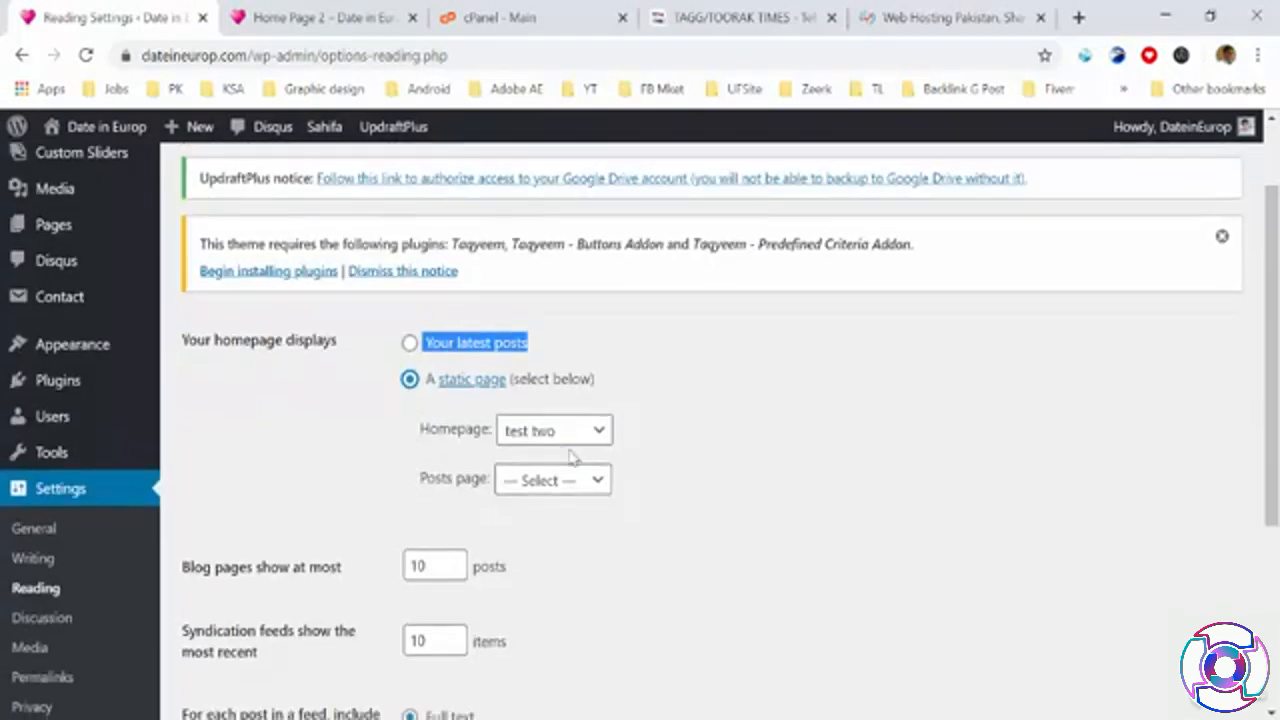
pyautogui.click(595, 440)
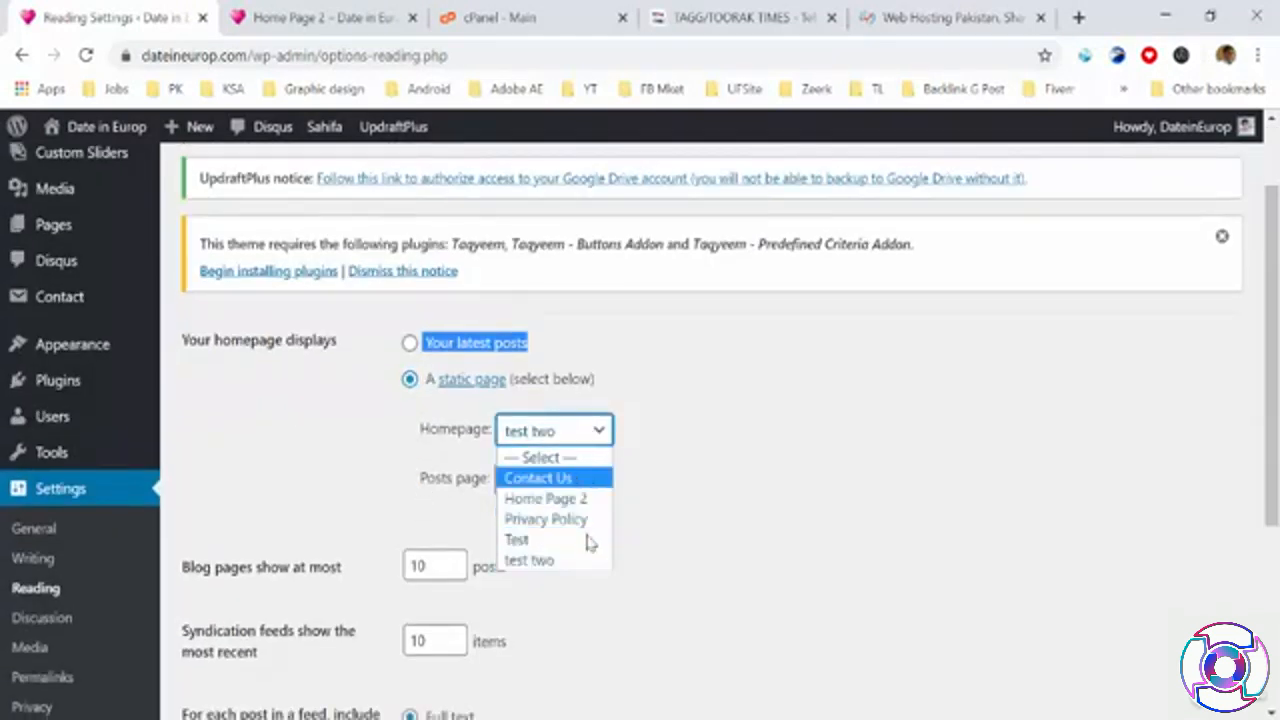
pyautogui.click(530, 560)
pyautogui.click(466, 345)
# Look through the live Home Page 2, including its image slider and recent posts, and return to the reading settings
pyautogui.hotkey('ctrl', 'Tab')
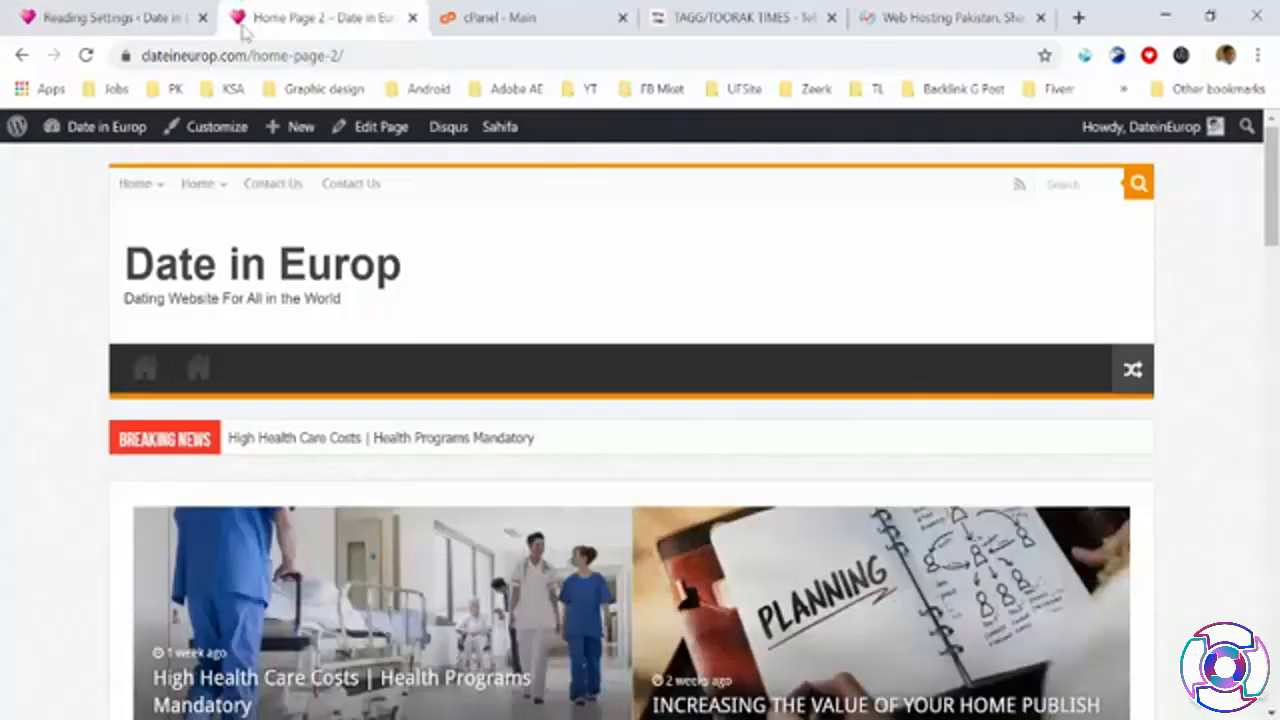
pyautogui.scroll(-20, 537, 485)
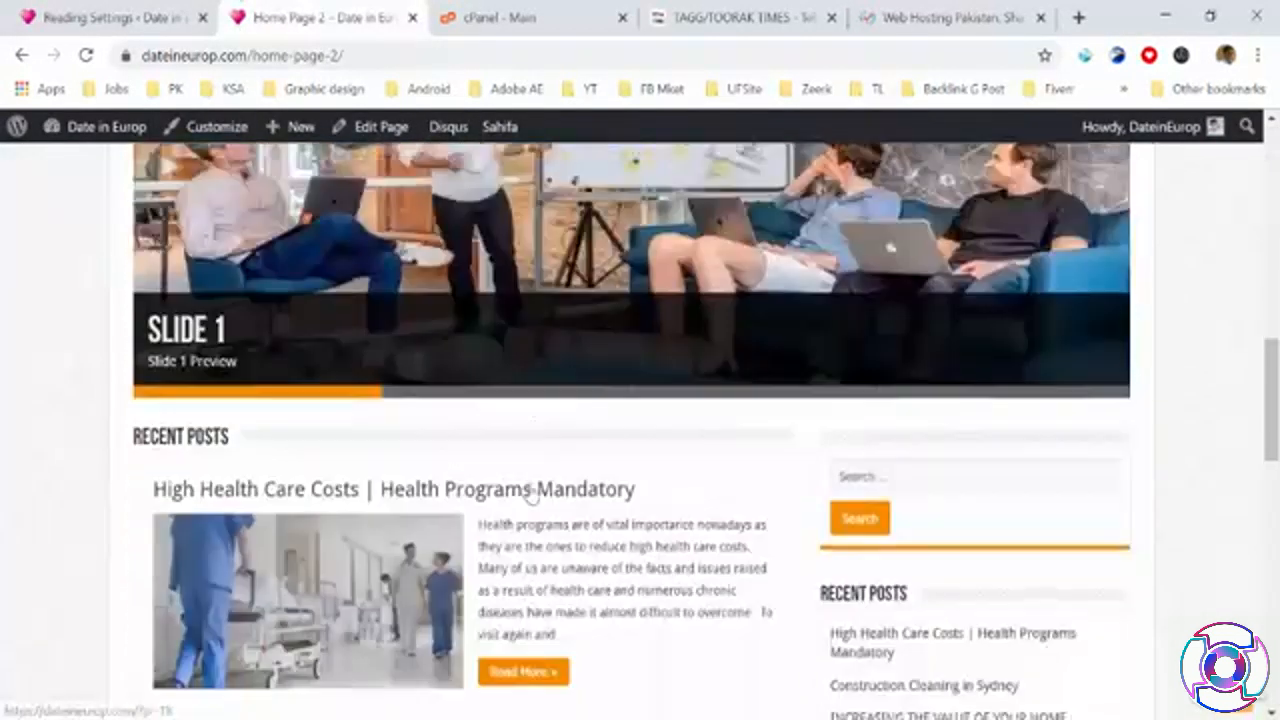
pyautogui.scroll(20, 535, 500)
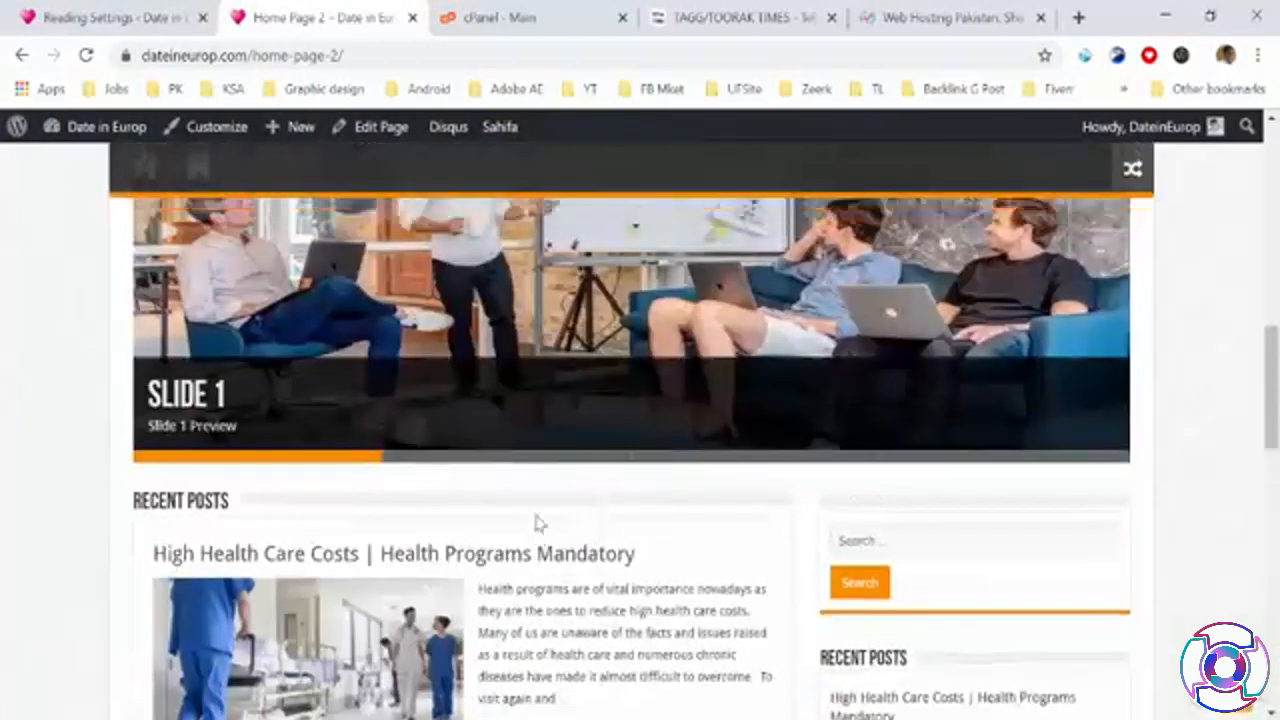
pyautogui.scroll(-8, 545, 533)
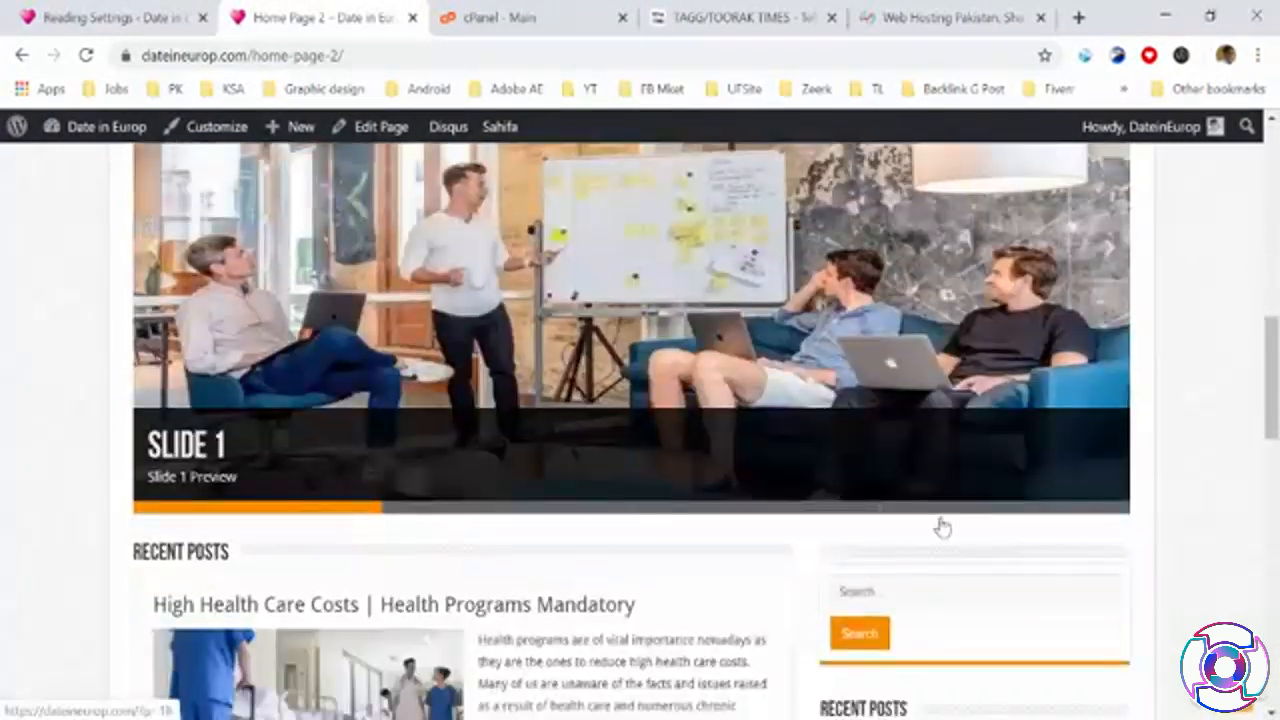
pyautogui.scroll(1, 858, 634)
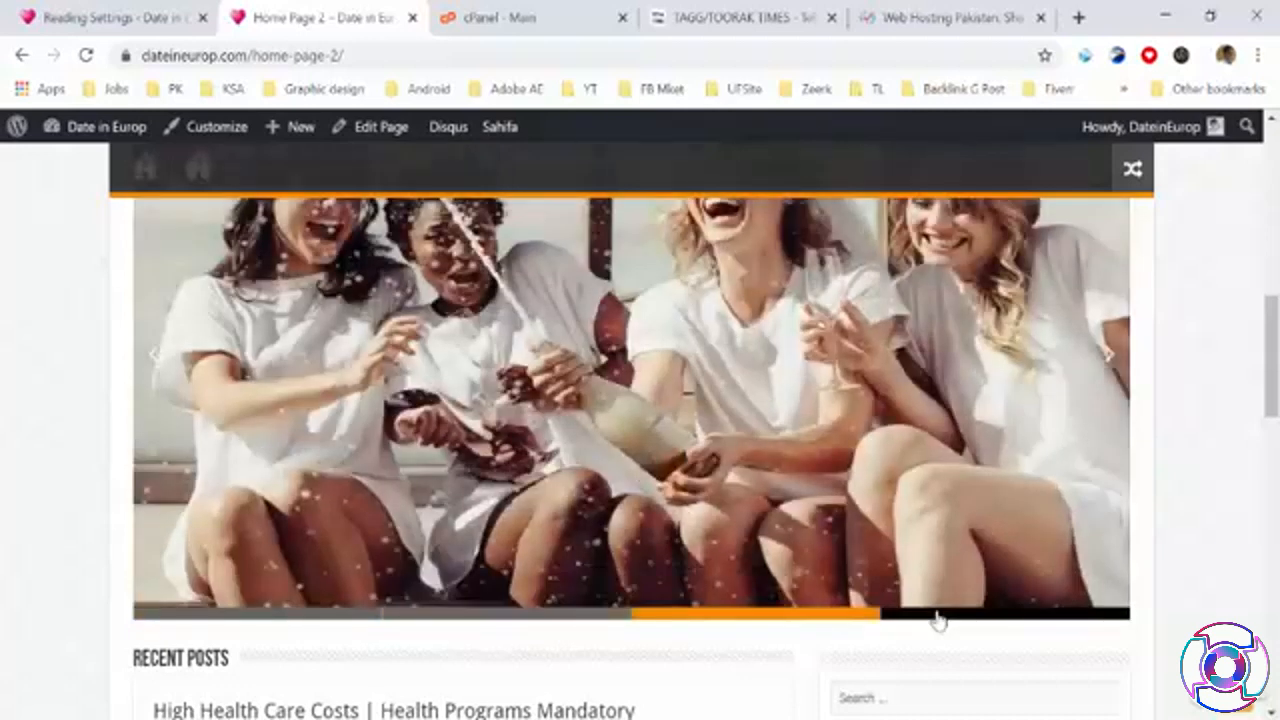
pyautogui.scroll(6, 540, 607)
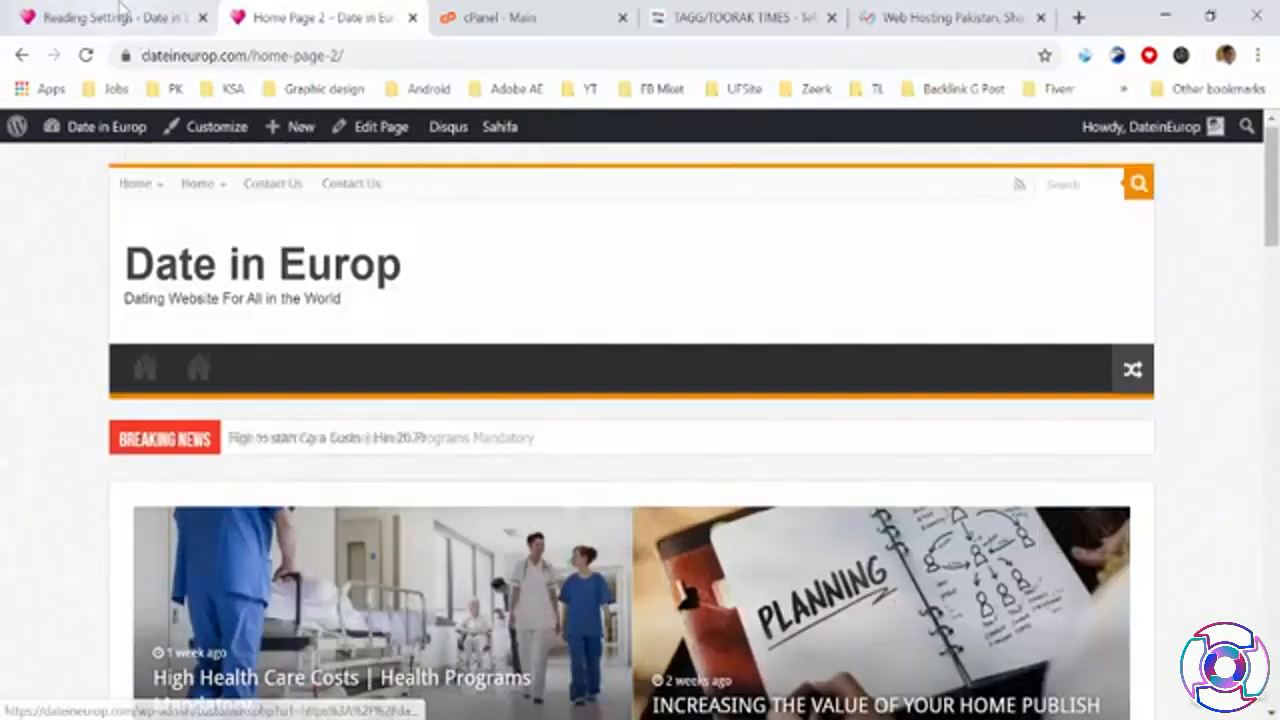
pyautogui.hotkey('ctrl', 'shift', 'Tab')
# Review the reading settings, check the live site's main home page down to the footer and return to the settings
pyautogui.scroll(-3, 416, 420)
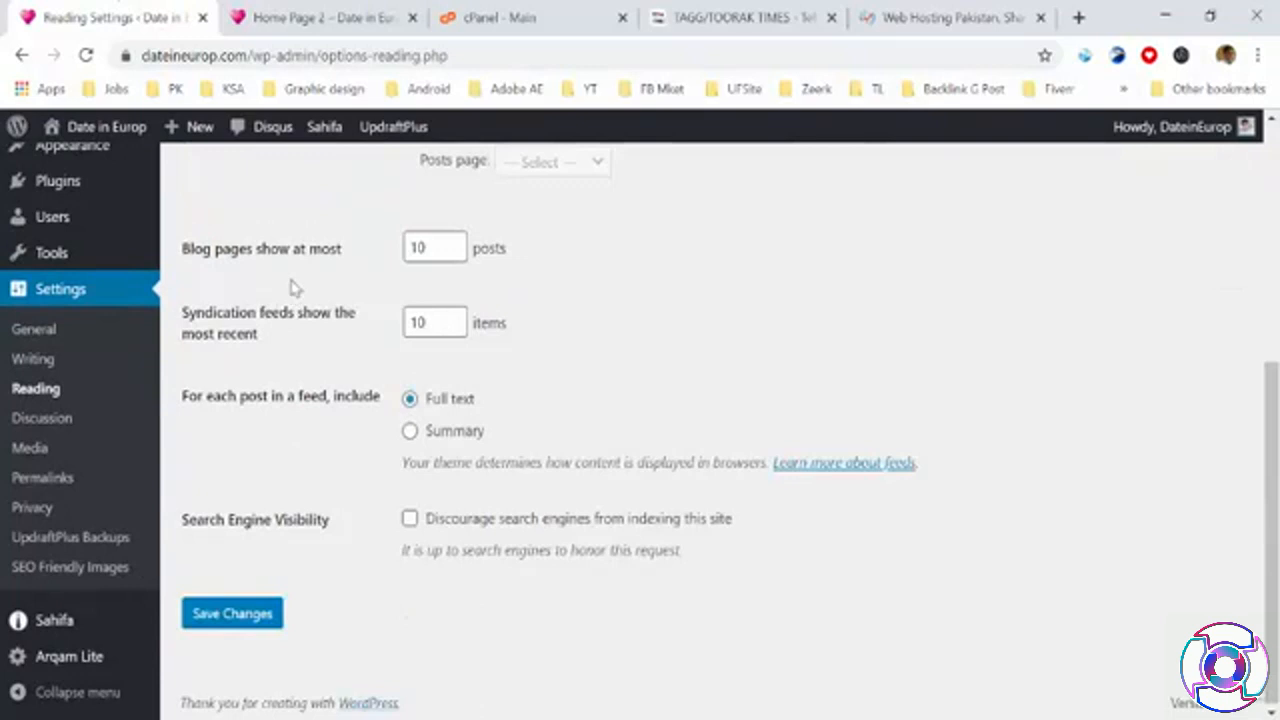
pyautogui.scroll(4, 455, 250)
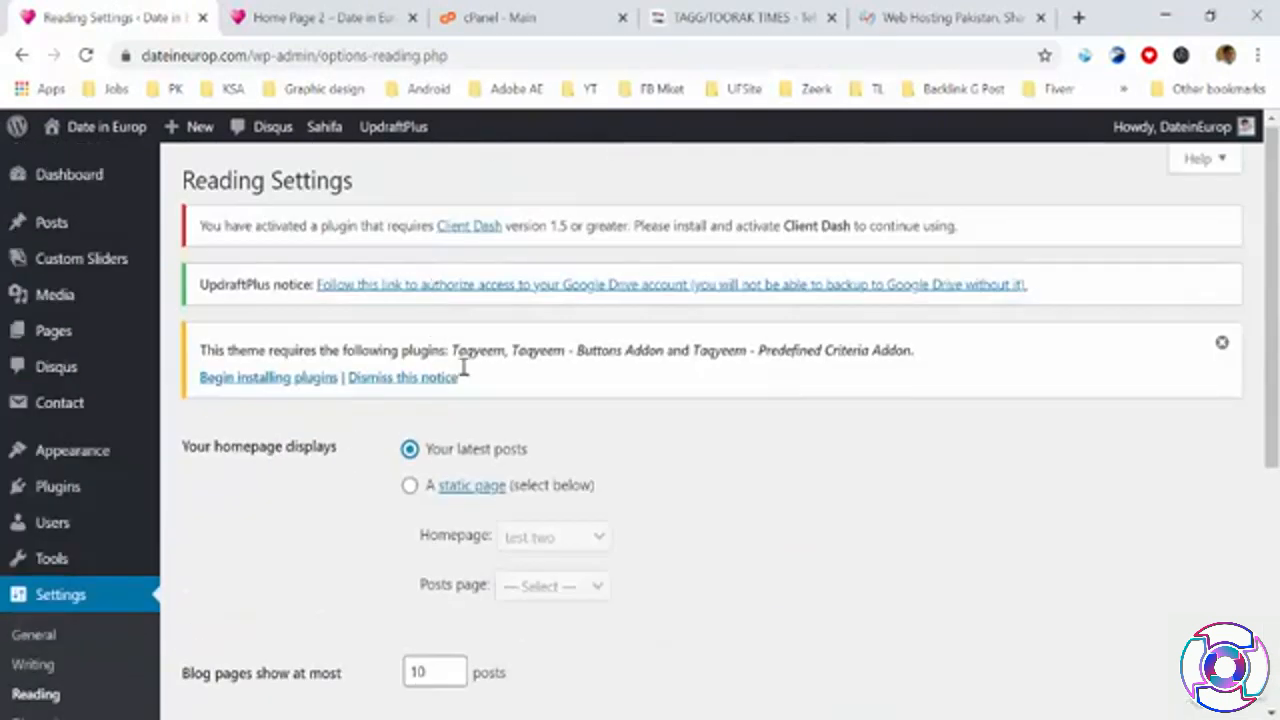
pyautogui.scroll(-3, 443, 490)
pyautogui.hotkey('ctrl', 'Tab')
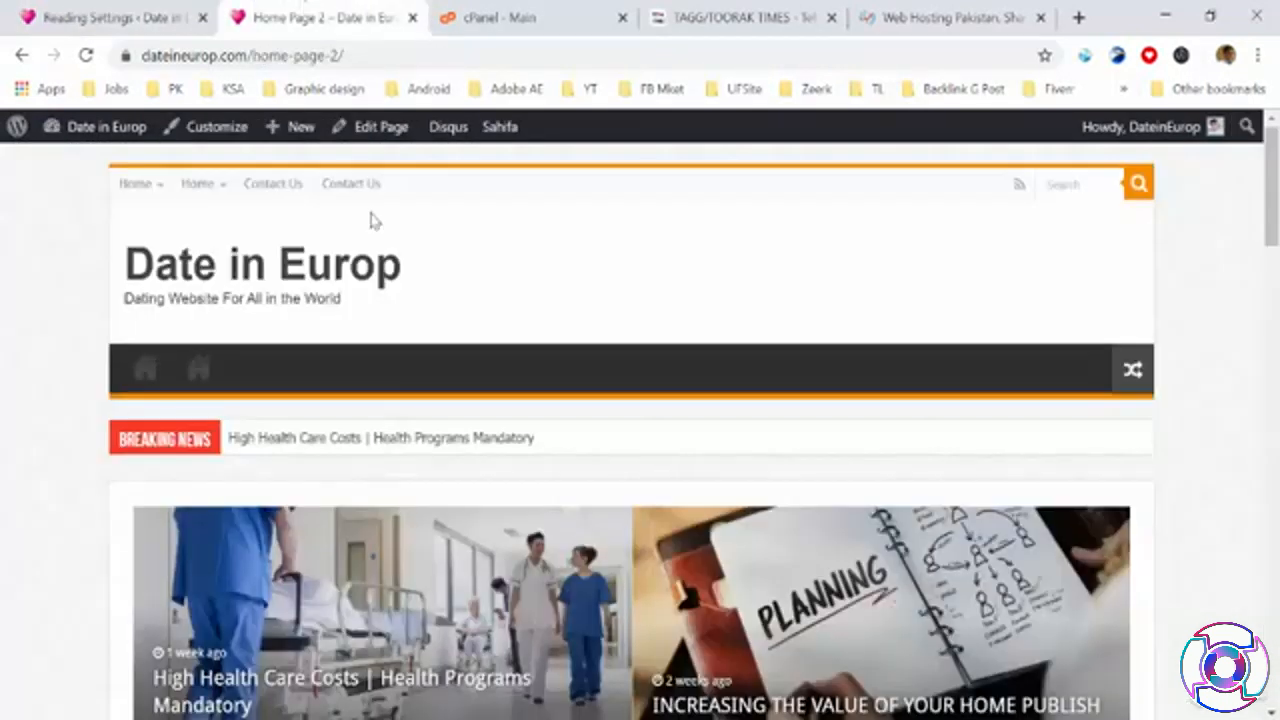
pyautogui.click(222, 268)
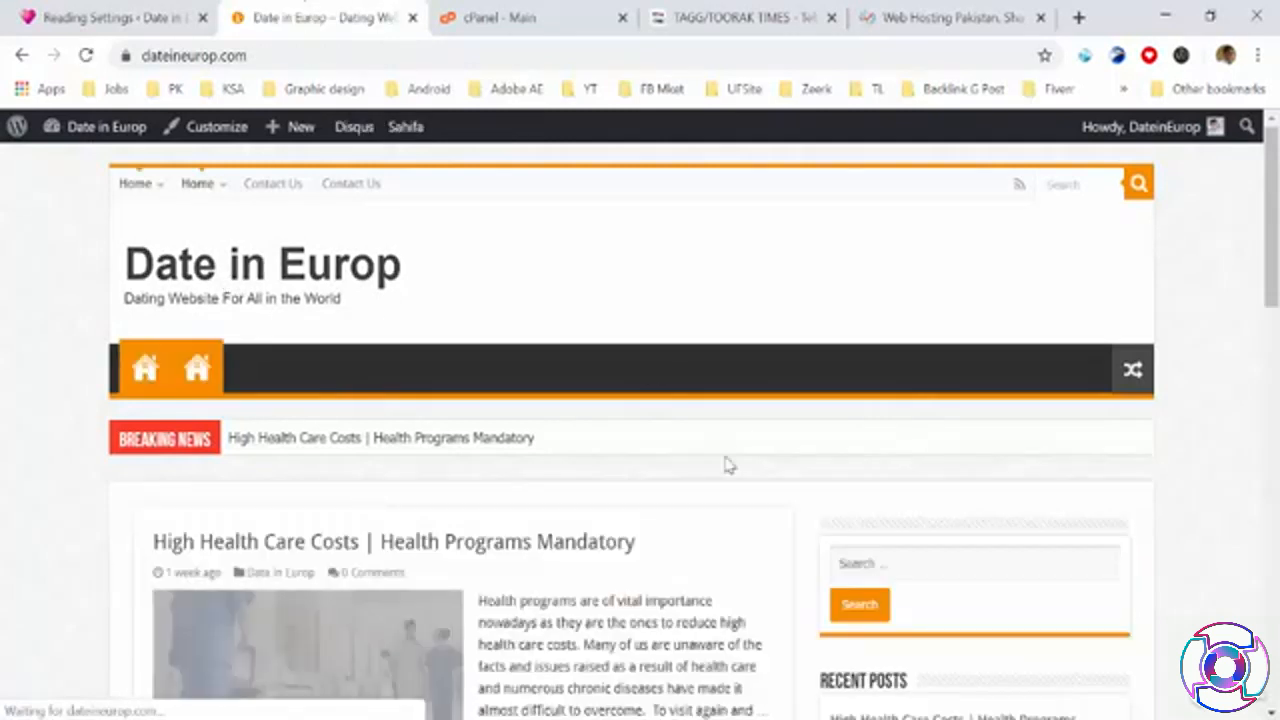
pyautogui.scroll(-5, 720, 452)
pyautogui.scroll(-8, 720, 450)
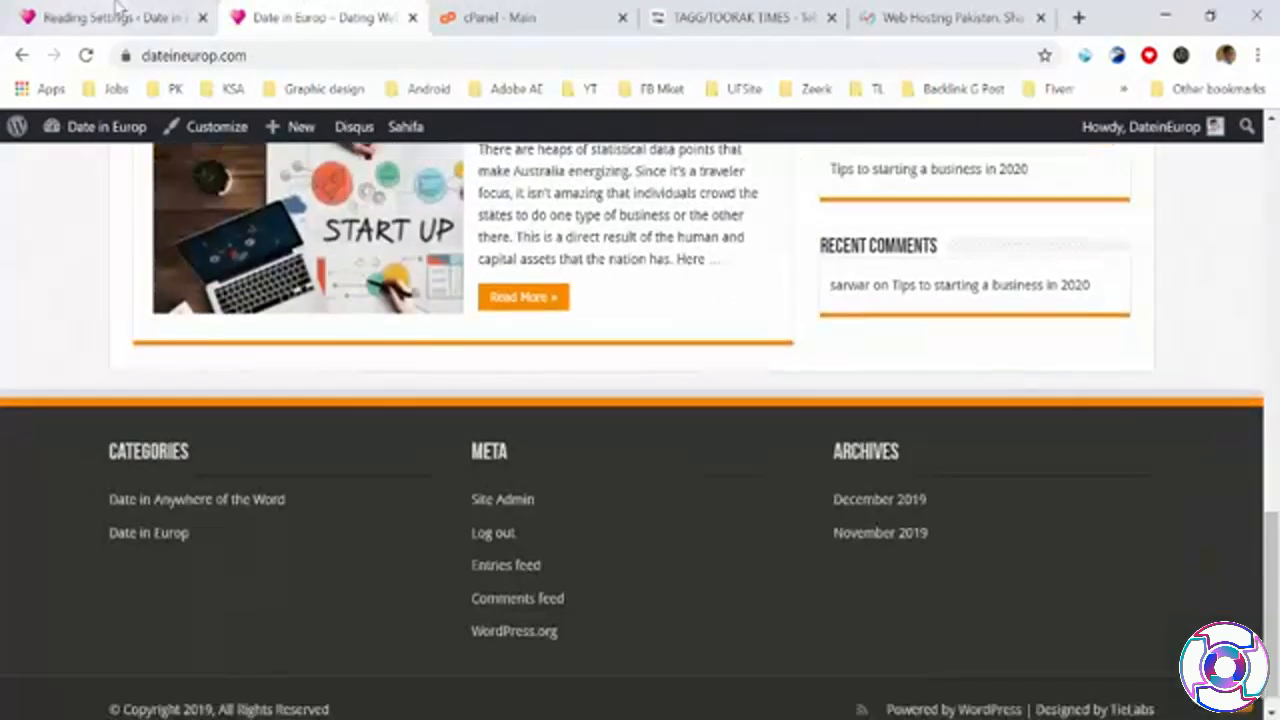
pyautogui.click(110, 17)
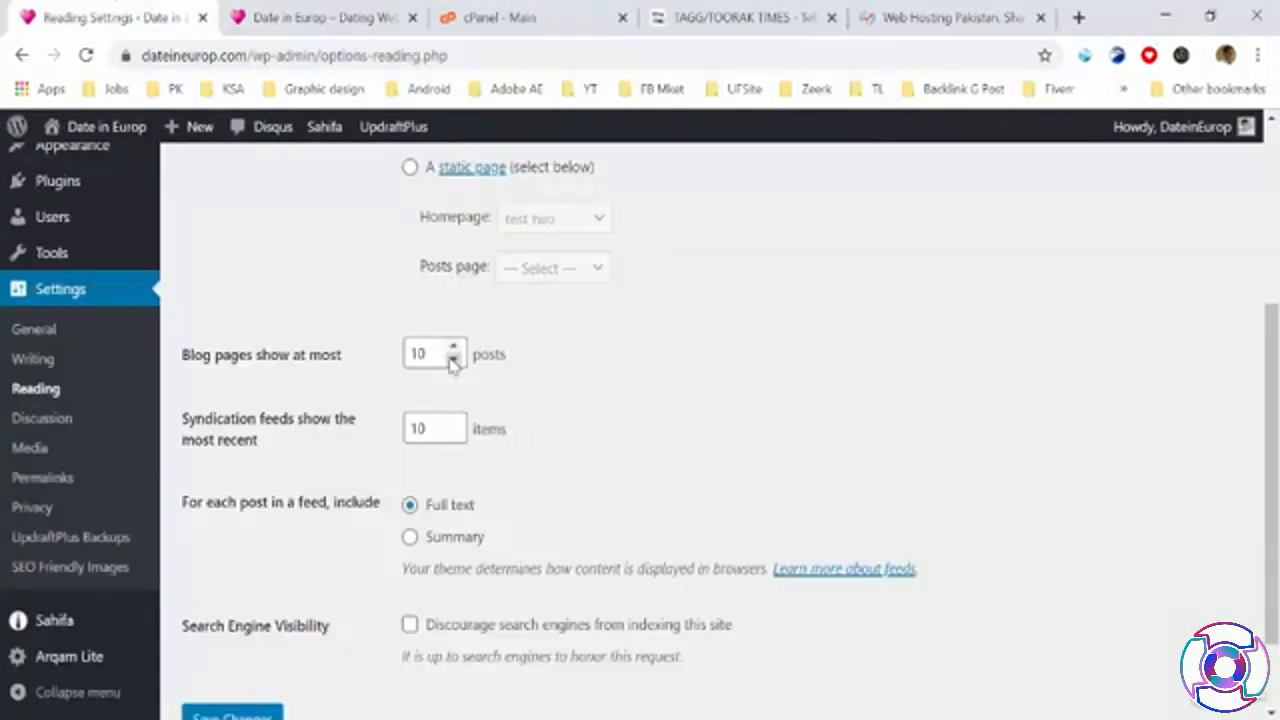
# Review the blog page post limit, set each post in a feed to include Summary and save the reading settings
pyautogui.moveTo(431, 358); pyautogui.dragTo(384, 360)
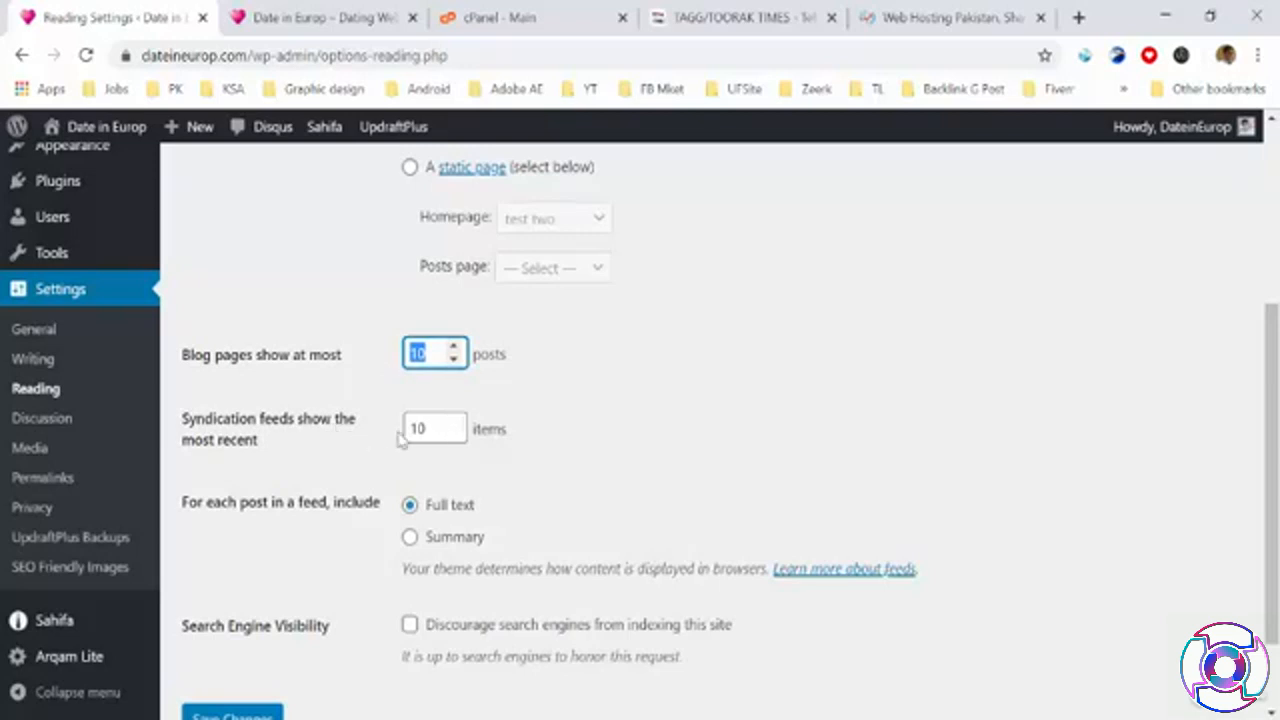
pyautogui.scroll(-2, 435, 430)
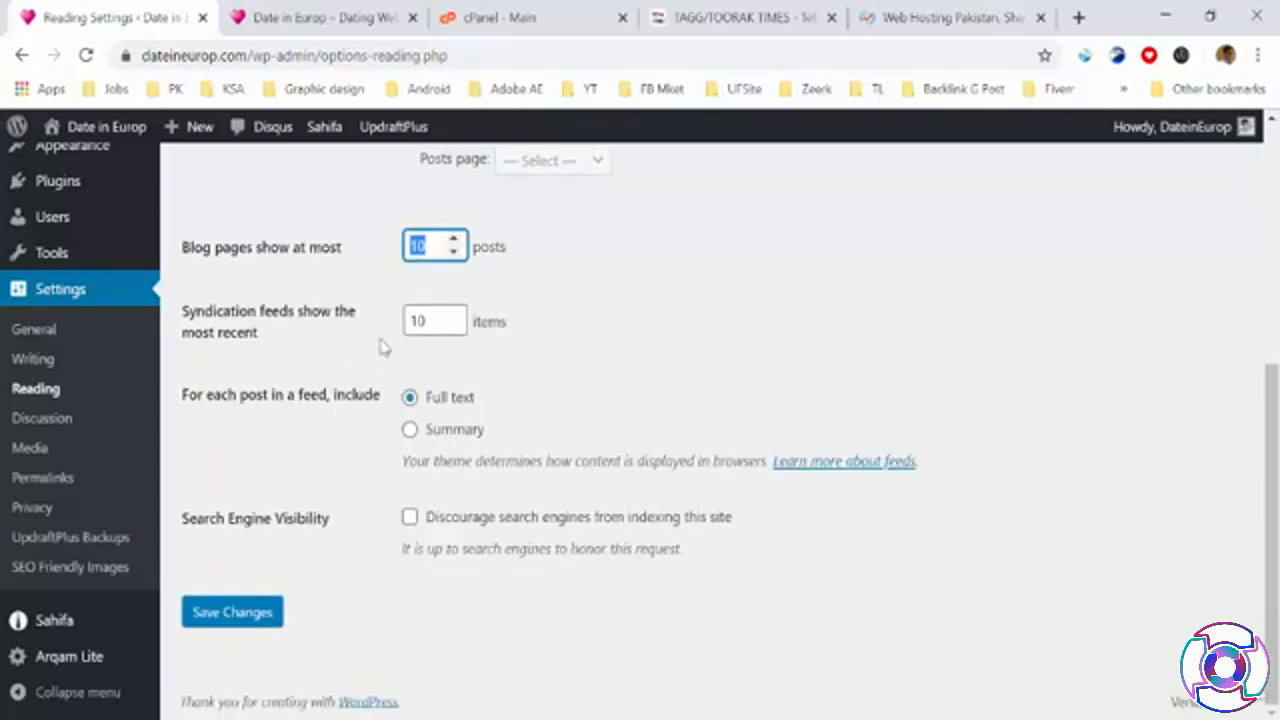
pyautogui.click(447, 432)
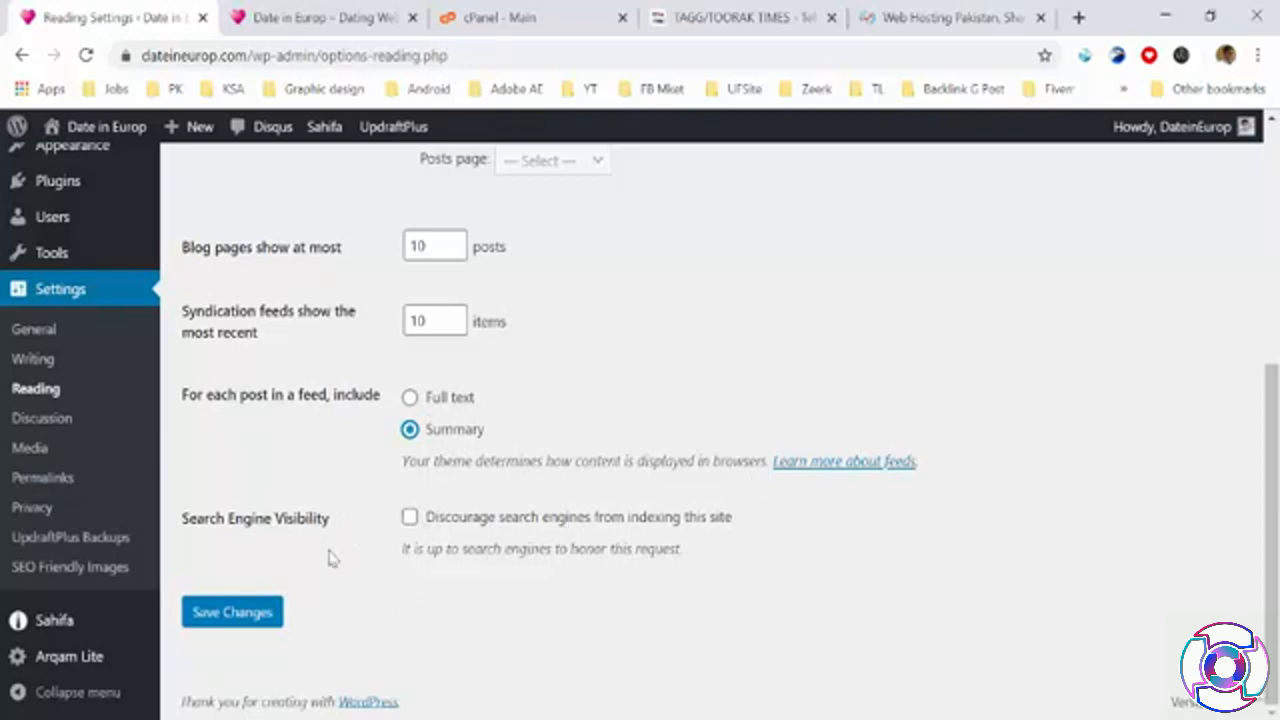
pyautogui.click(229, 610)
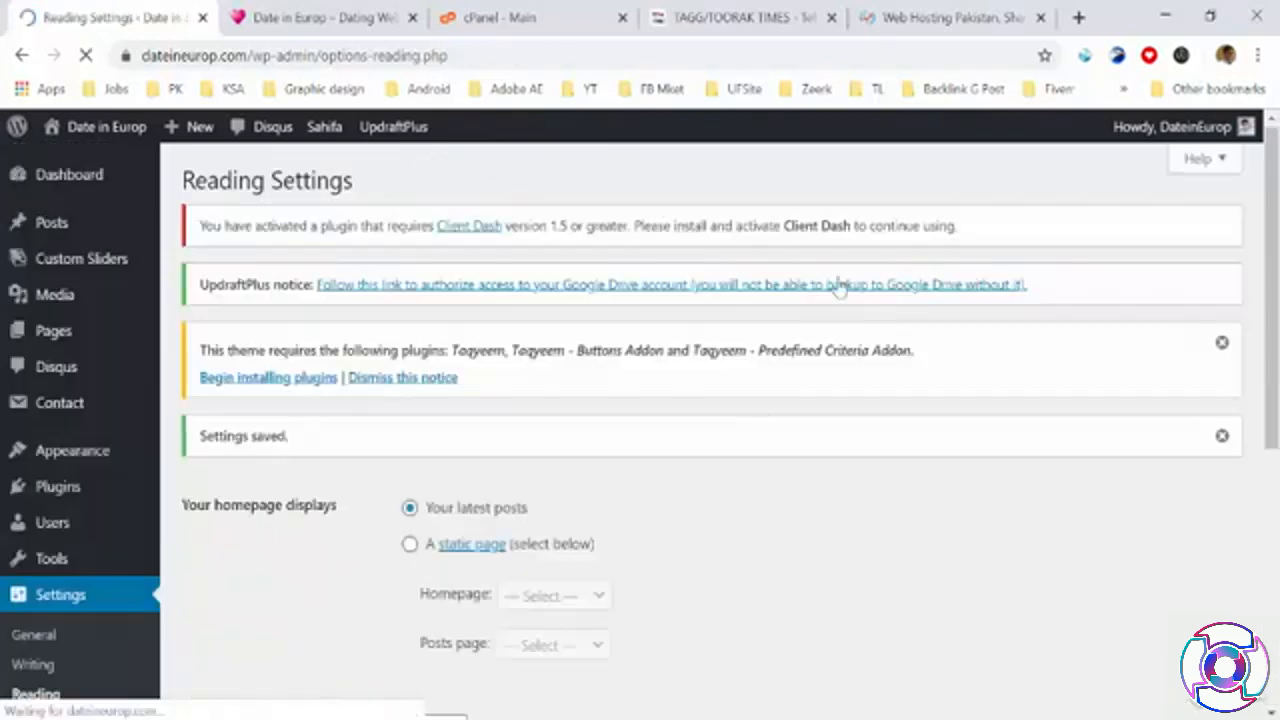
pyautogui.scroll(-5, 250, 493)
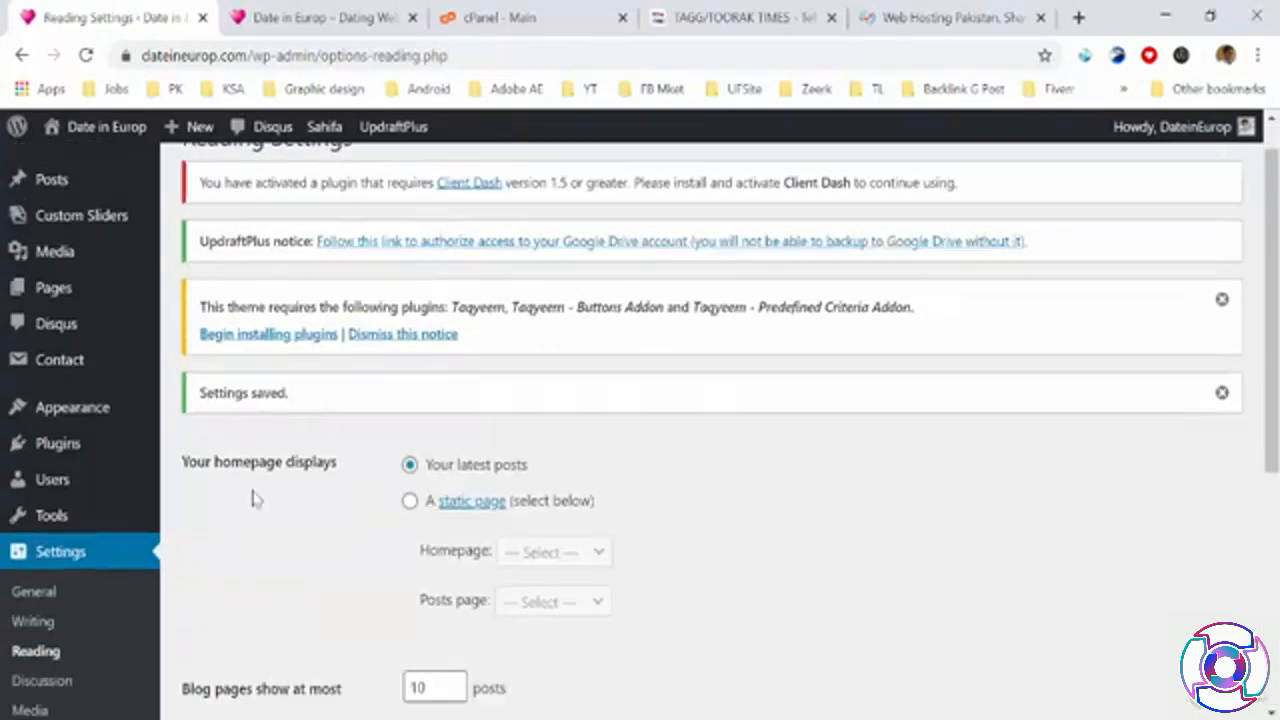